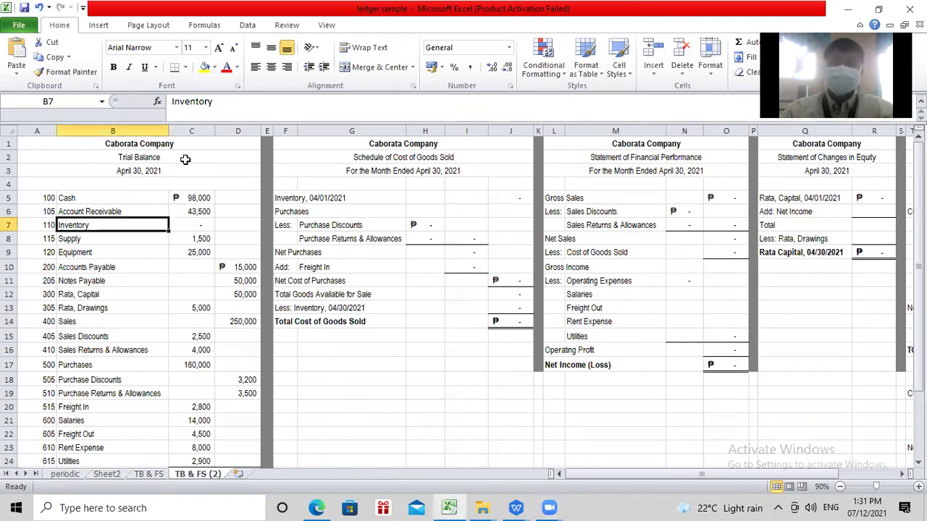
Review the trial balance, its notes on assumed amounts and month-end physical inventory, and the purchase-related accounts from Purchases through Freight In
click(196, 161)
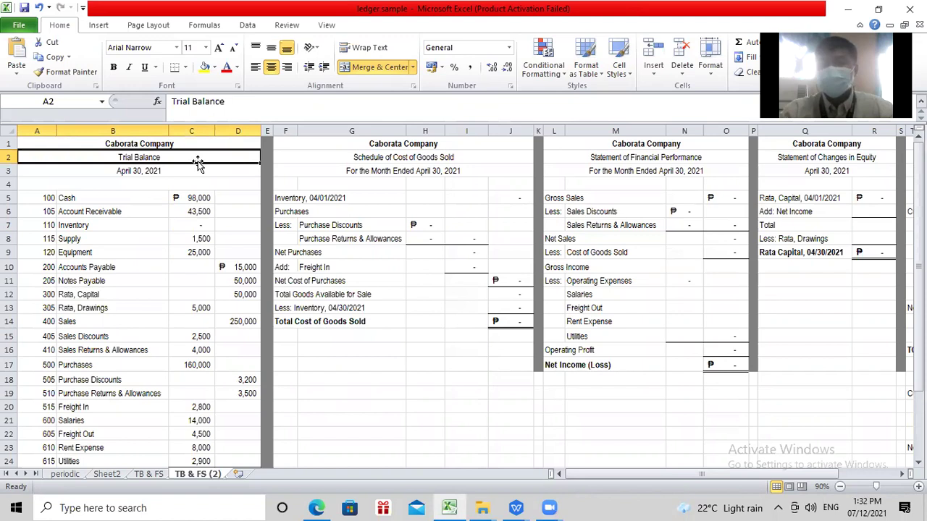
click(119, 277)
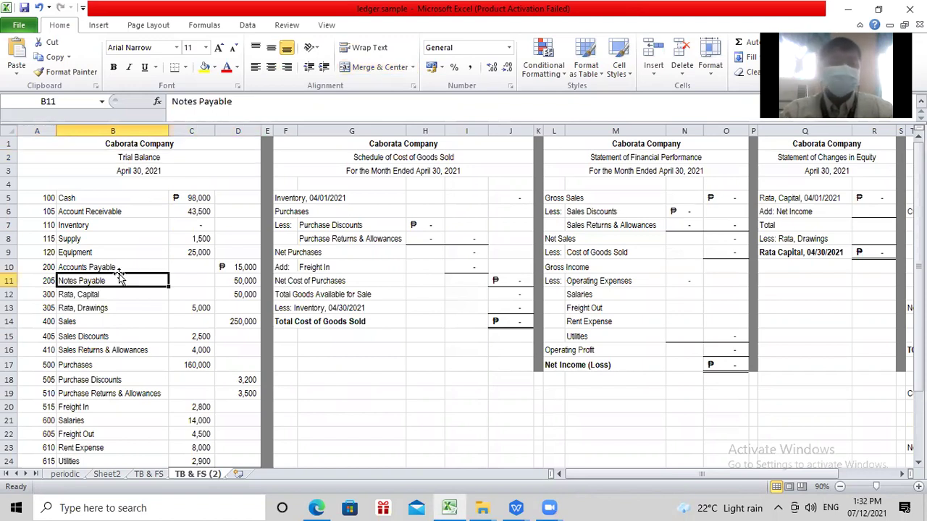
scroll(119, 277, down, 3)
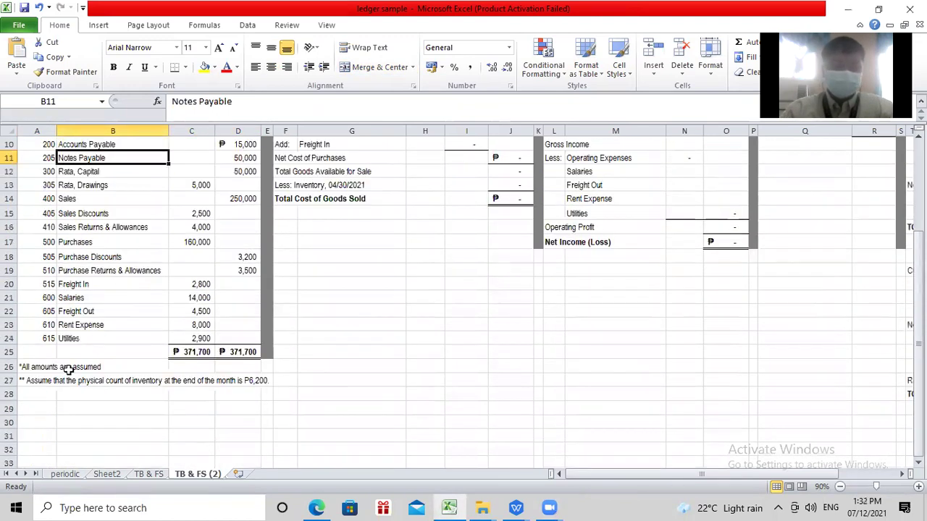
click(40, 368)
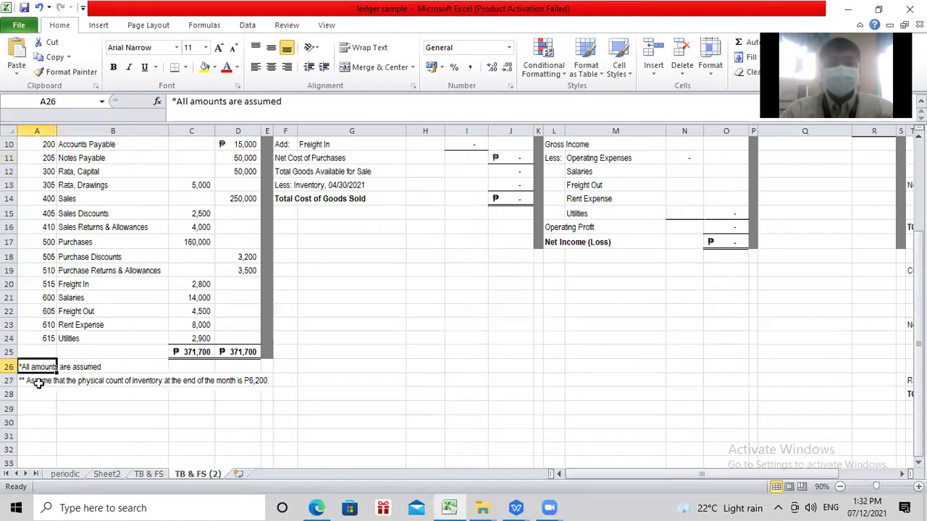
click(38, 383)
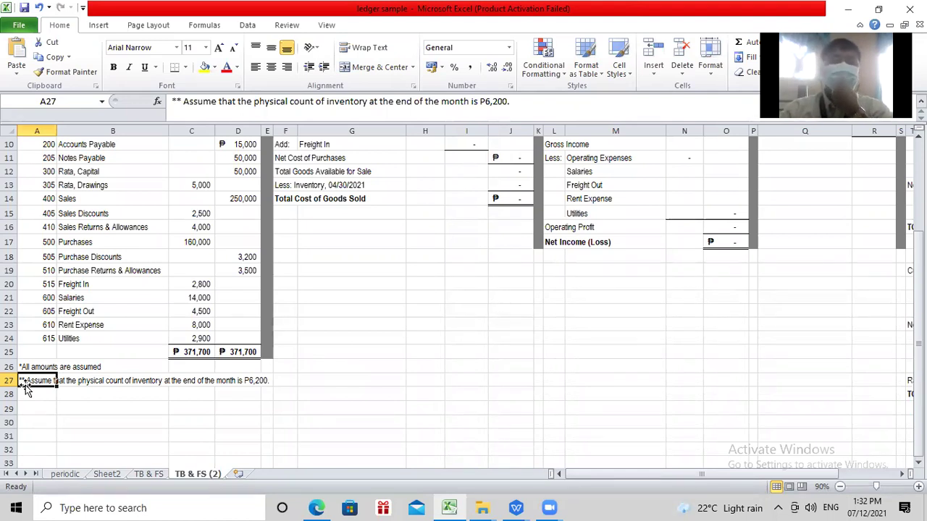
scroll(186, 424, up, 3)
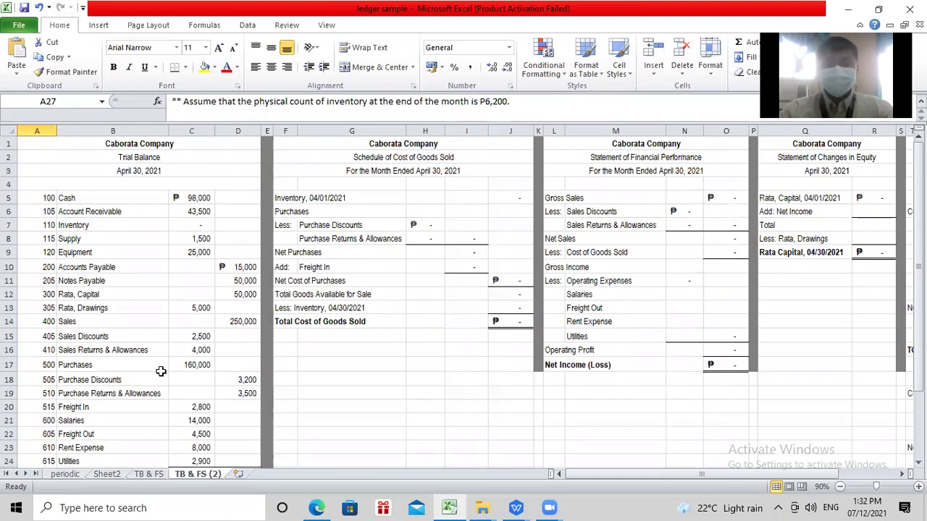
scroll(124, 325, down, 2)
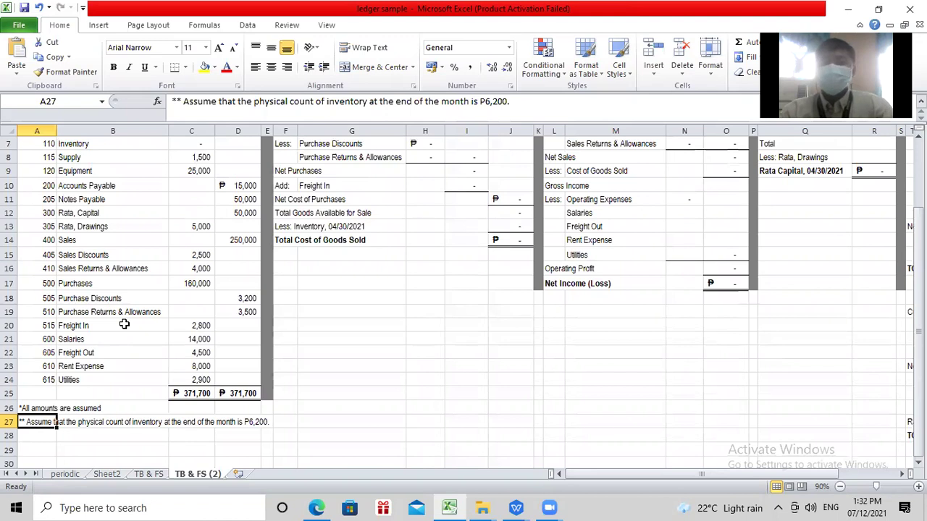
scroll(110, 292, up, 1)
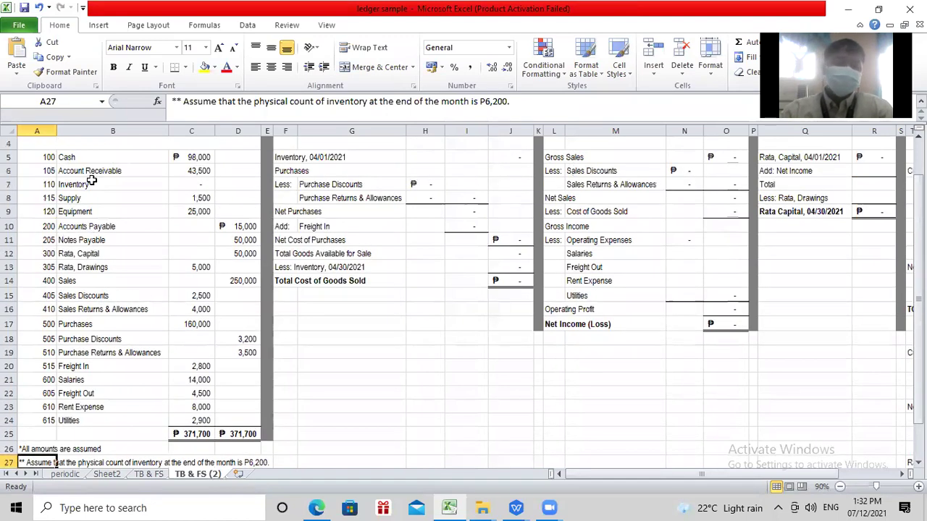
click(78, 354)
click(82, 325)
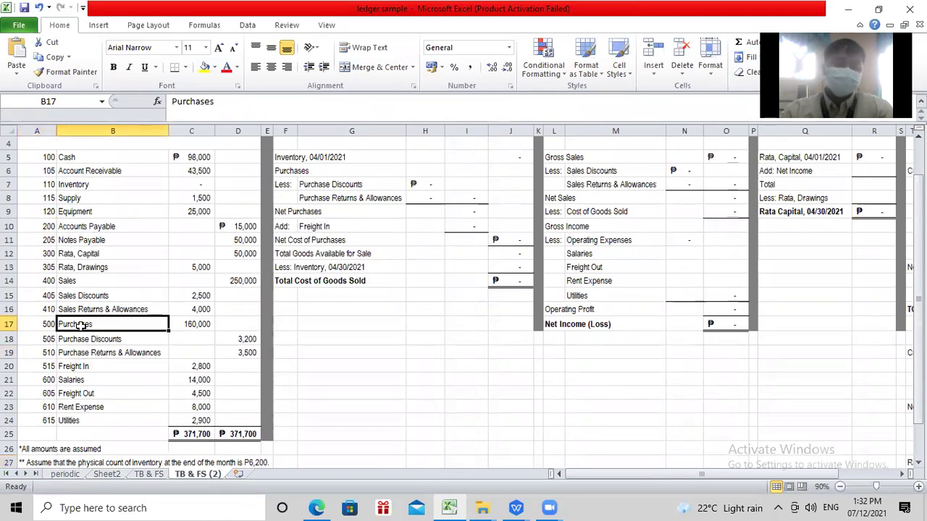
drag(81, 325, 83, 368)
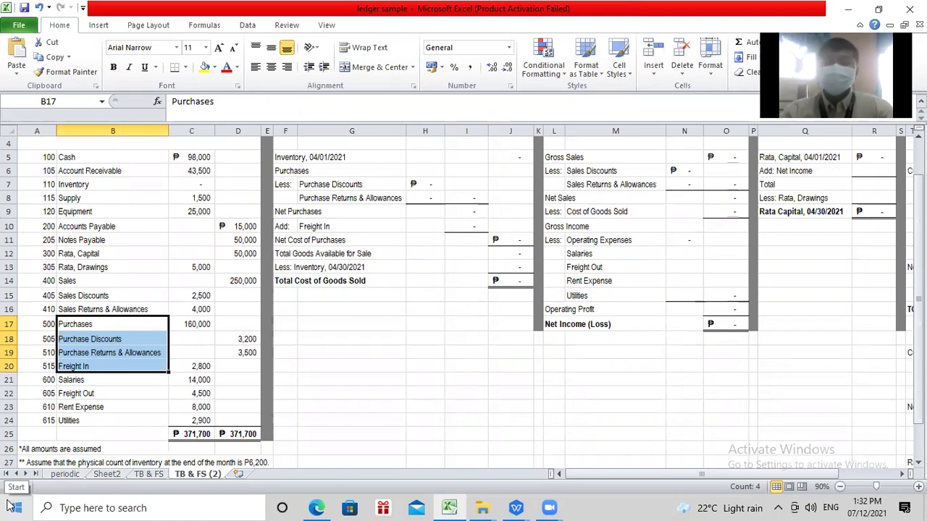
scroll(319, 406, up, 1)
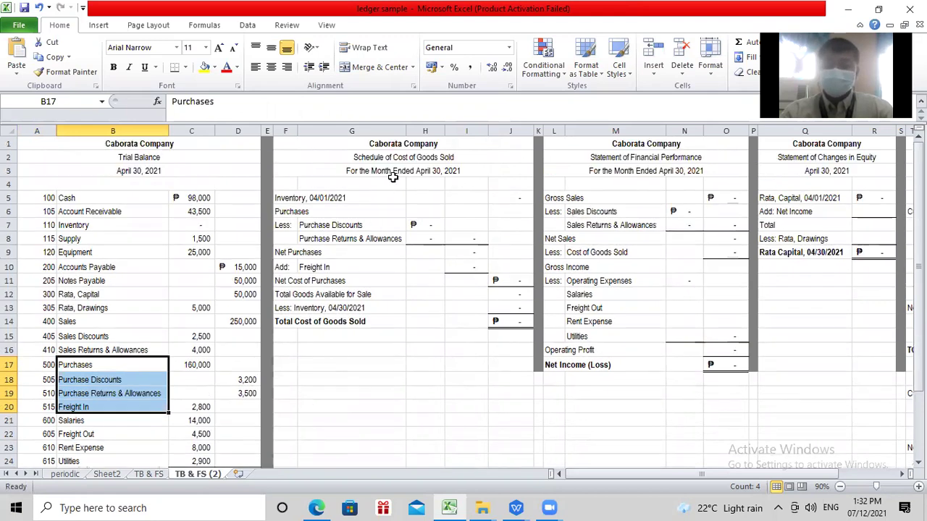
Compare the inventory lines in the Schedule of Cost of Goods Sold with the trial balance inventory and the physical count note
click(406, 157)
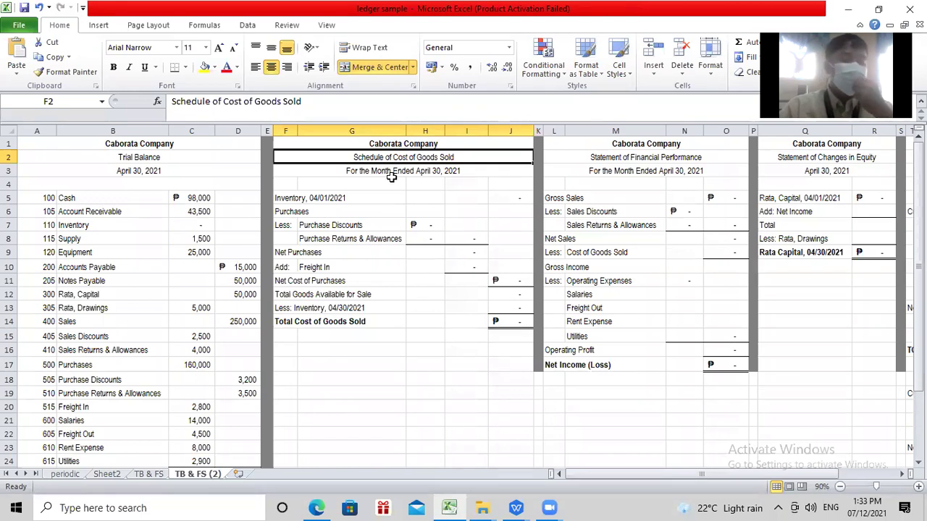
click(280, 198)
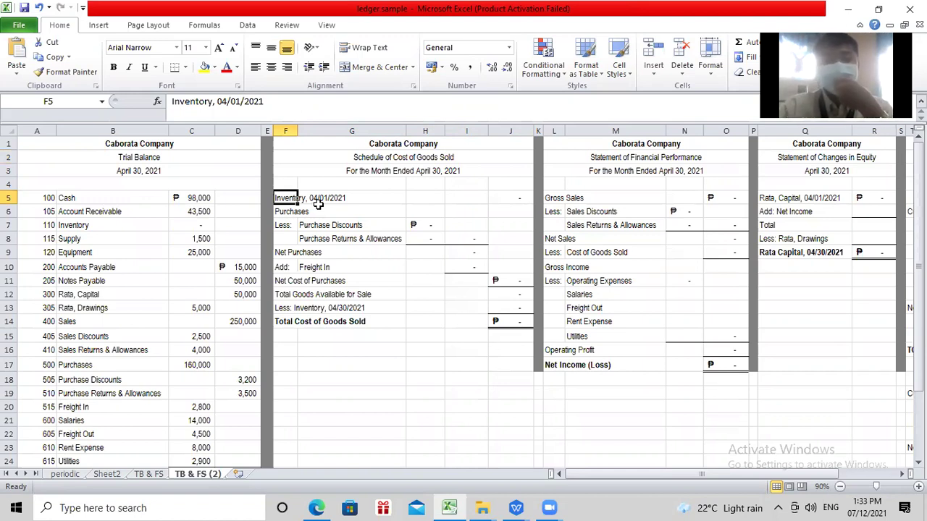
click(90, 225)
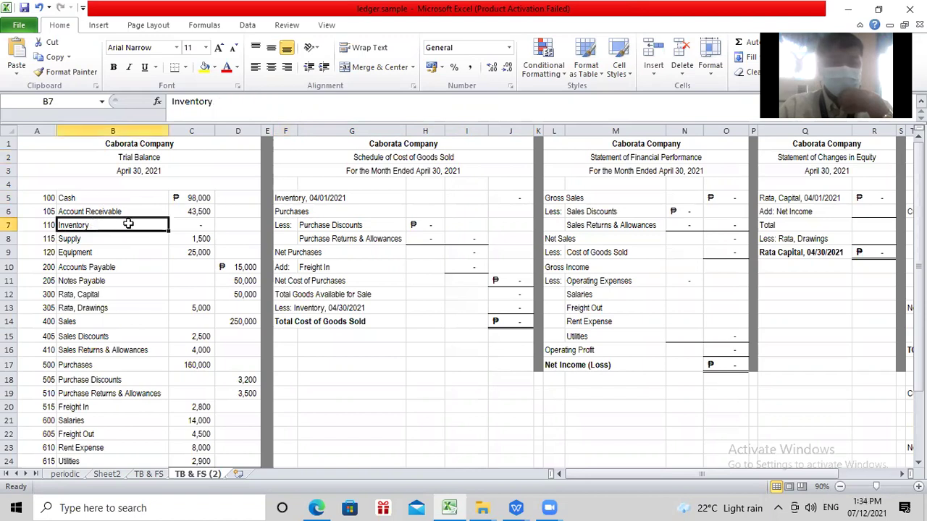
click(205, 226)
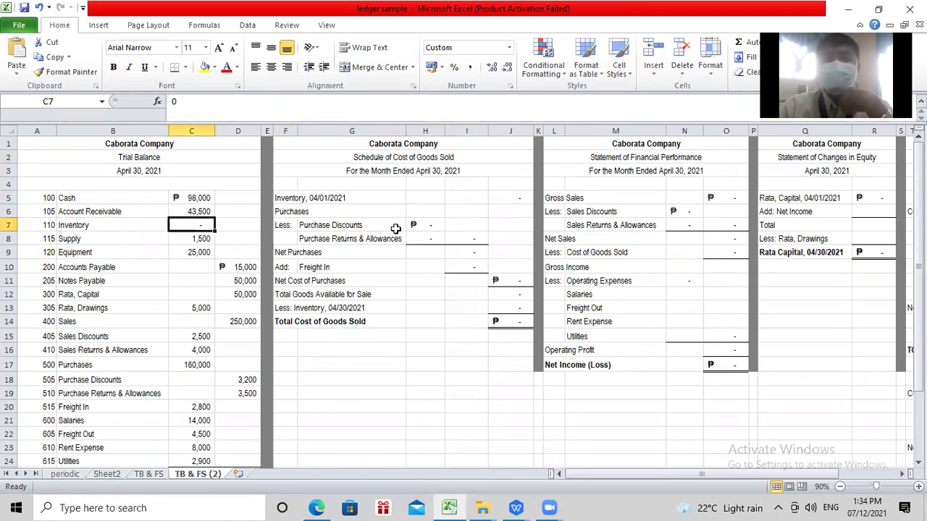
click(517, 198)
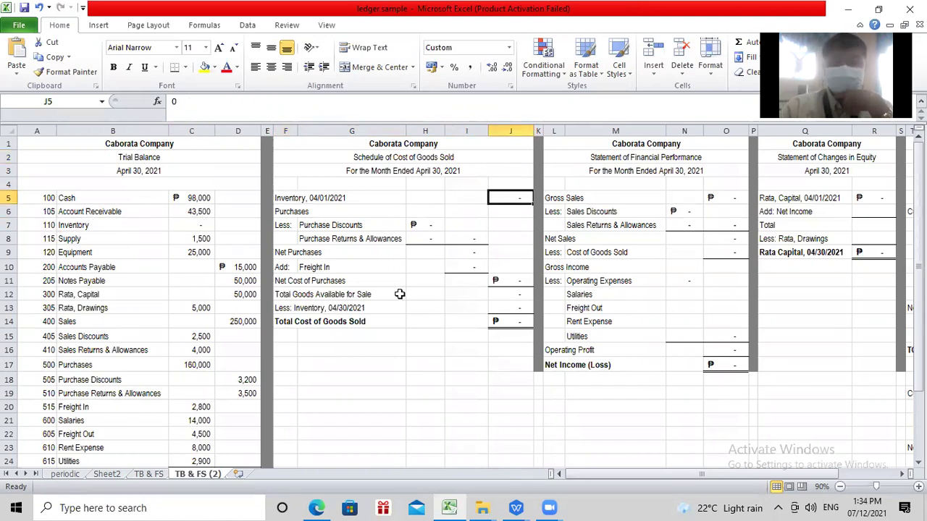
key(Down)
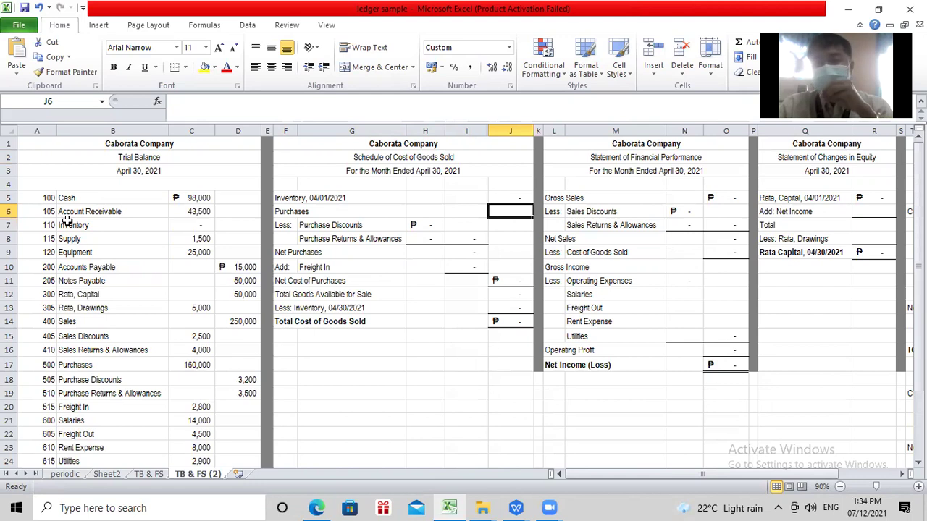
click(186, 227)
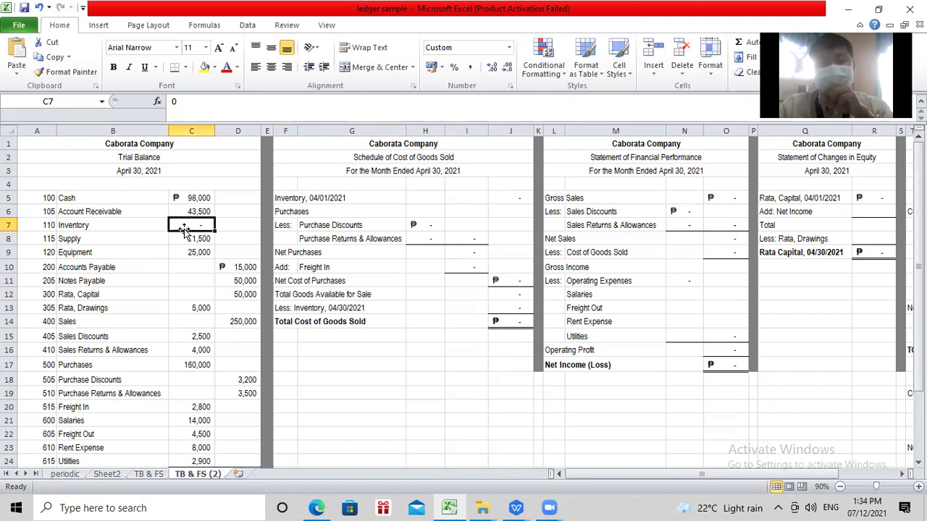
scroll(186, 228, down, 5)
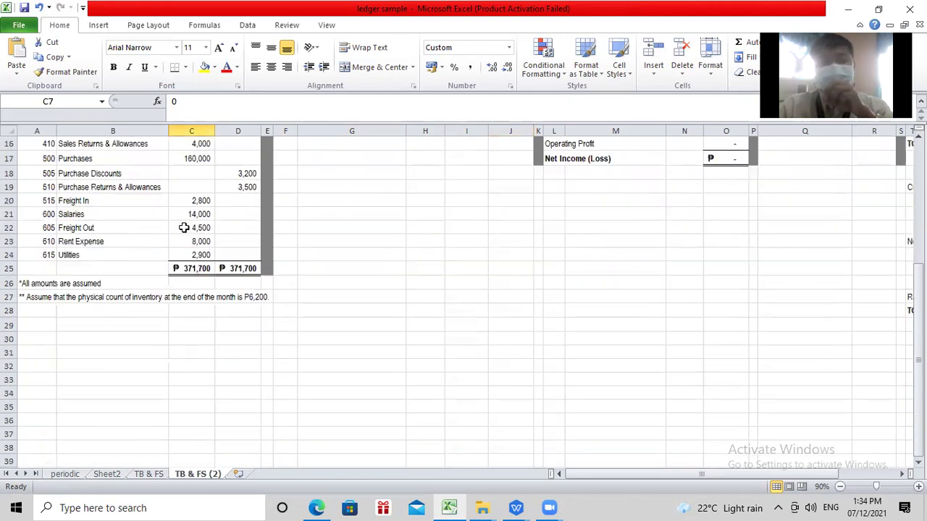
click(246, 297)
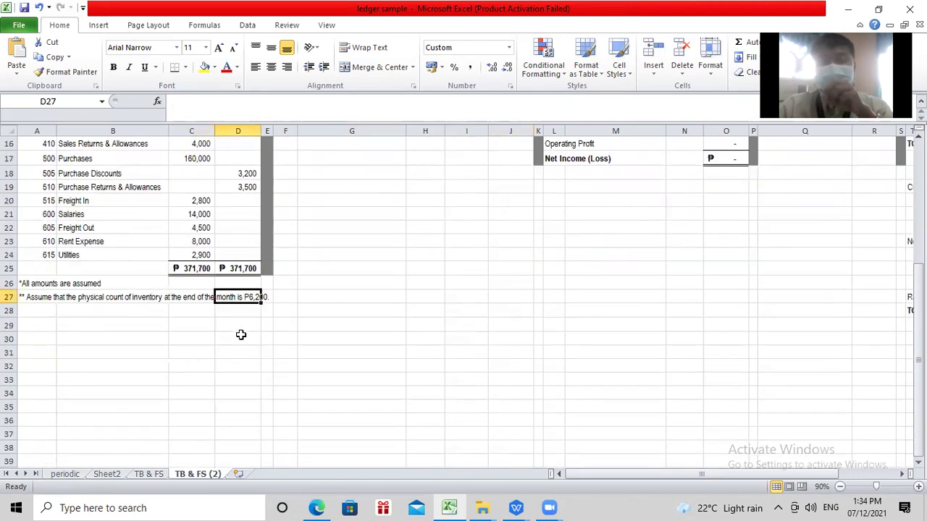
click(24, 297)
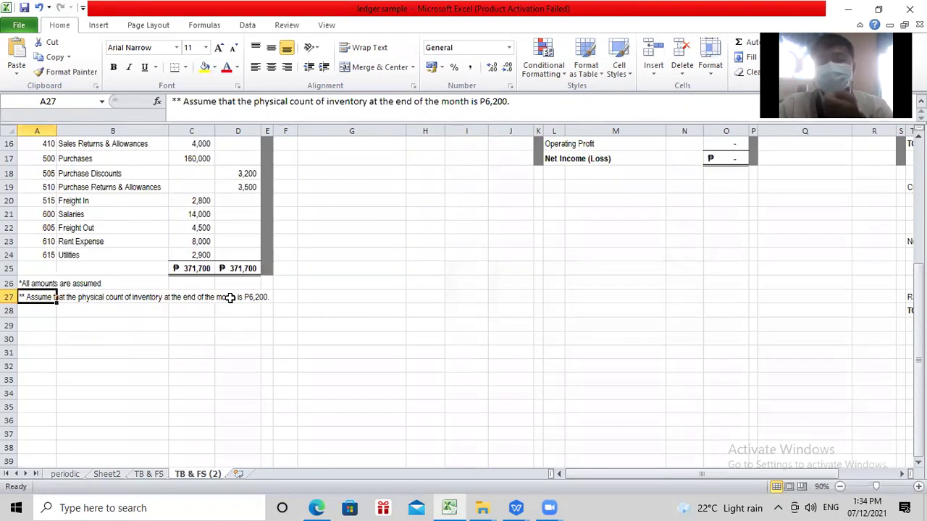
scroll(229, 298, up, 5)
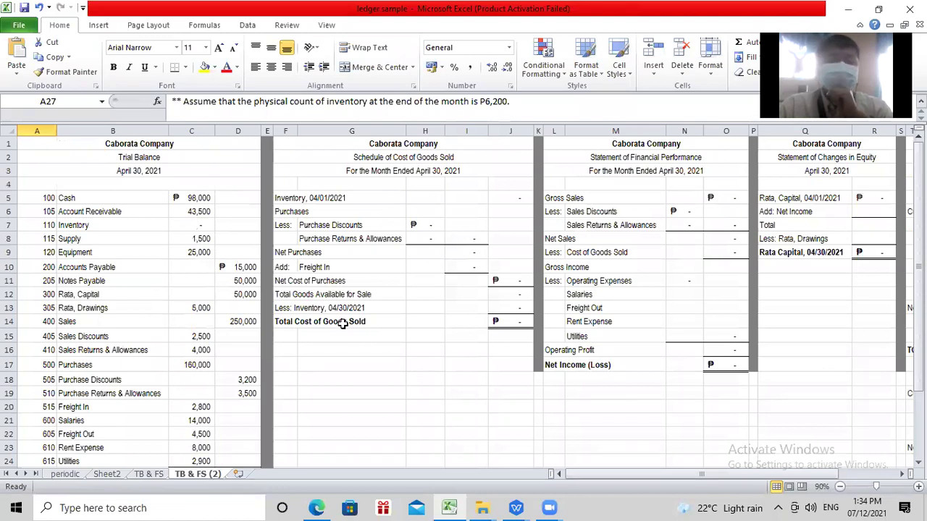
click(360, 339)
click(339, 242)
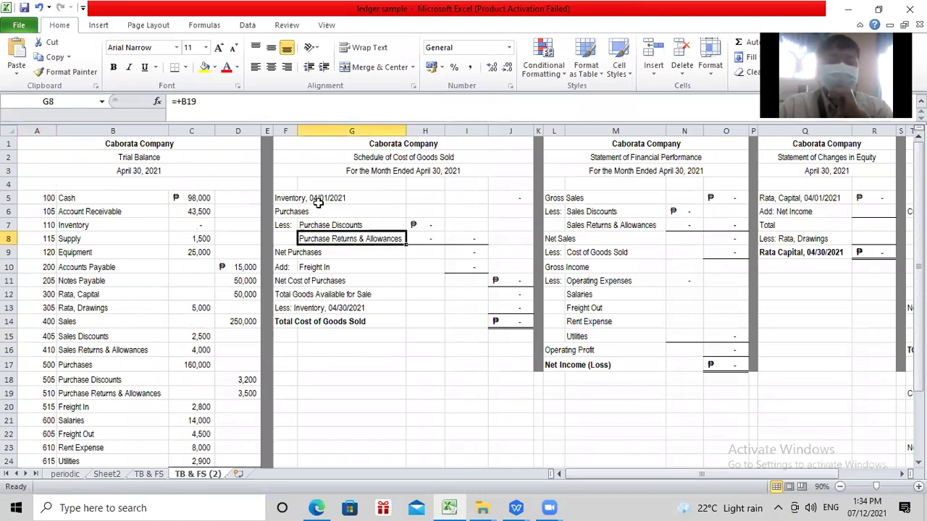
click(510, 197)
click(194, 226)
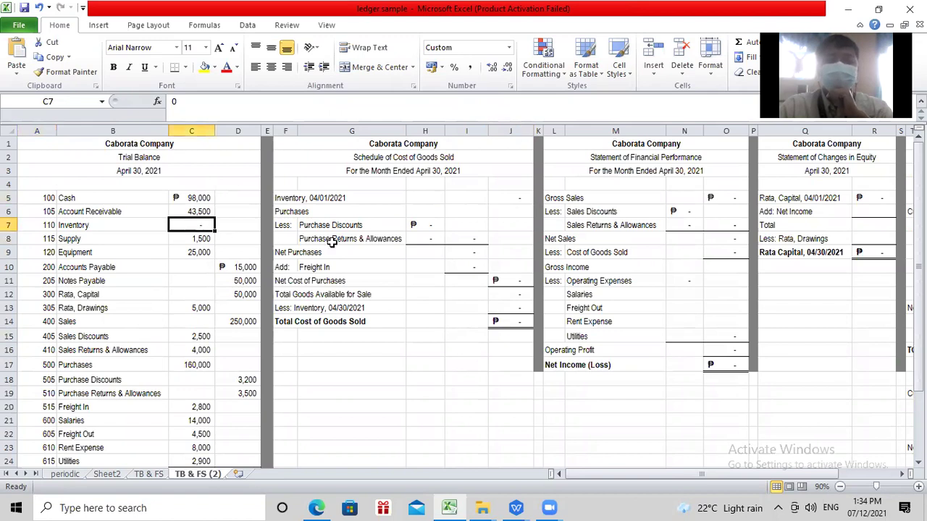
Link the Purchases amount in I6 of the Schedule of Cost of Goods Sold to trial balance cell C17
click(291, 214)
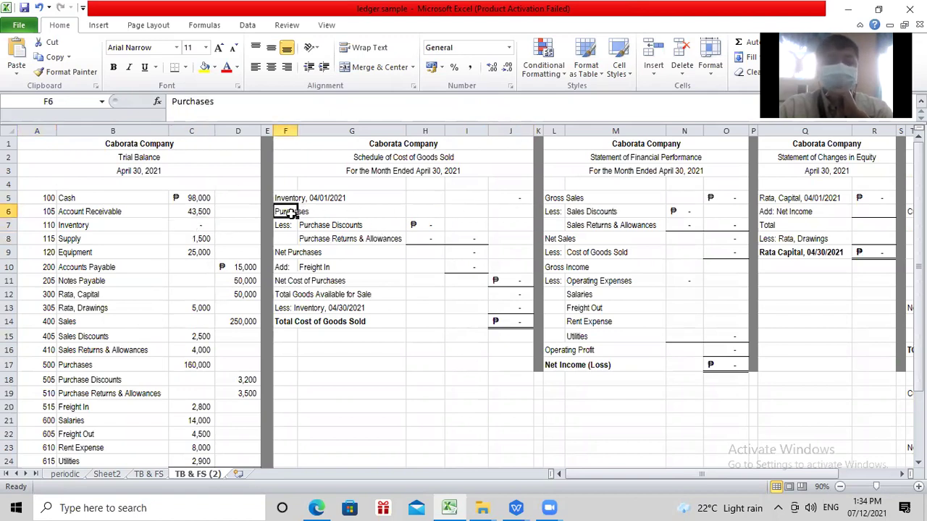
click(449, 211)
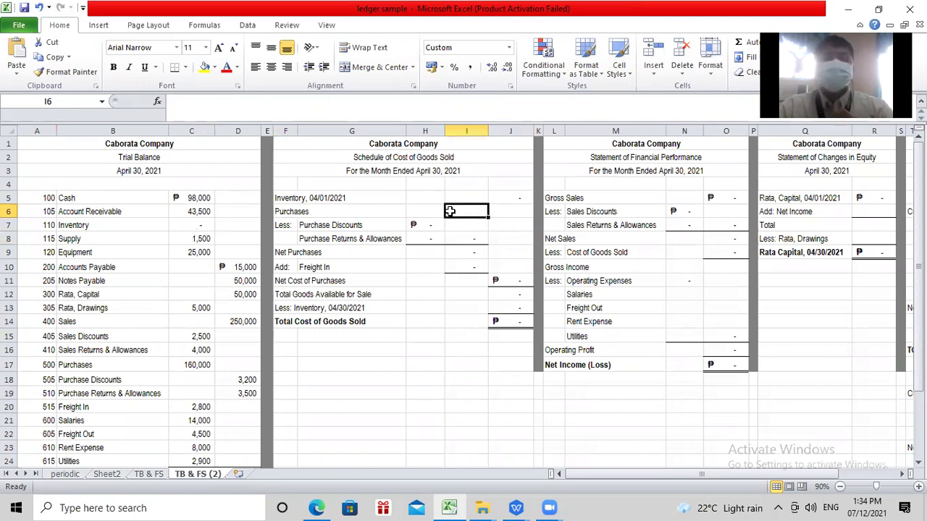
text(+C17)
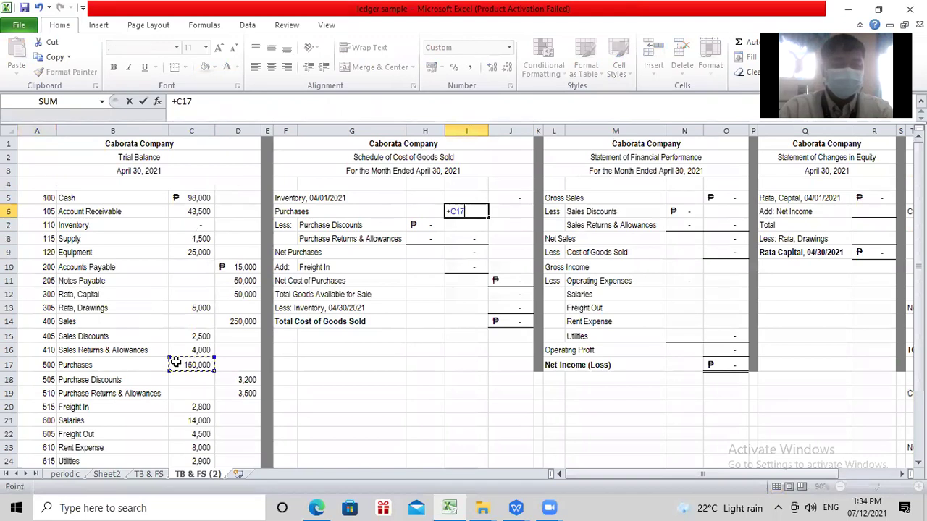
key(Return)
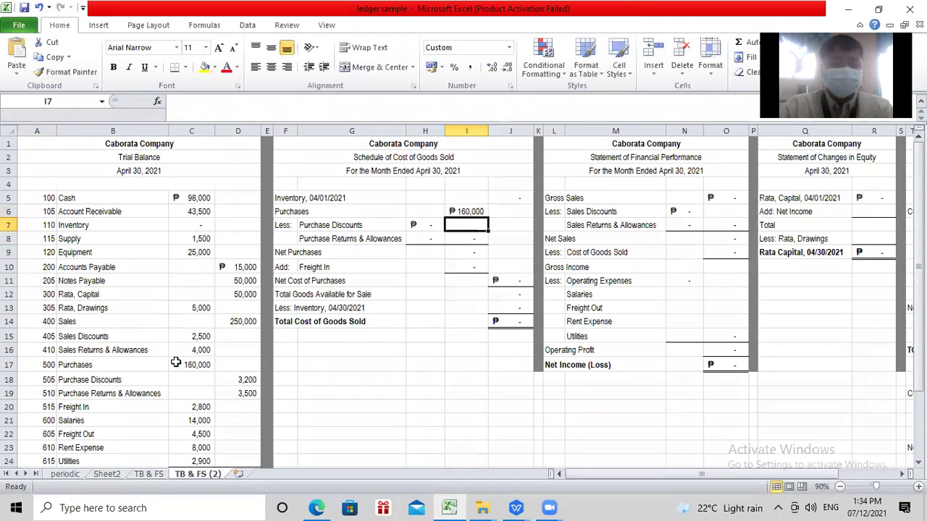
Link Purchase Discounts in H7 to D18 and Purchase Returns & Allowances in H8 to D19 of the trial balance
click(432, 225)
text(+)
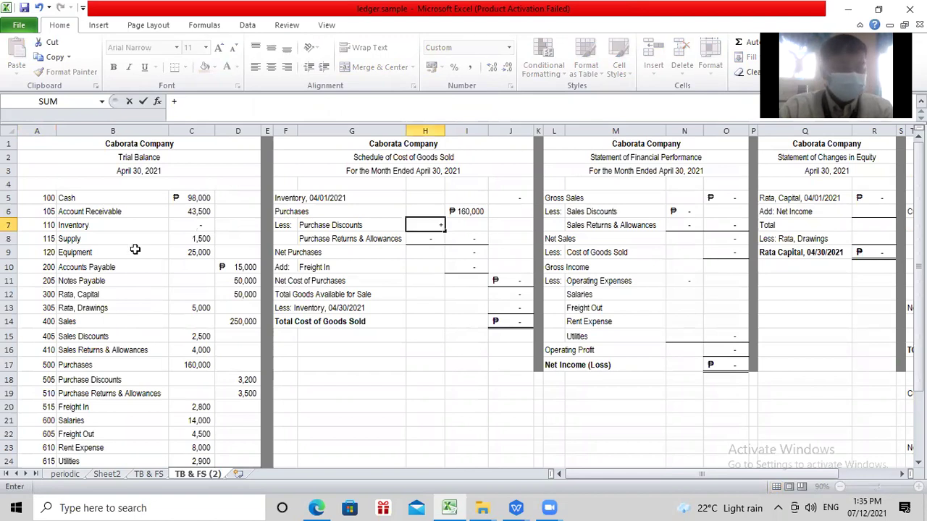
click(230, 383)
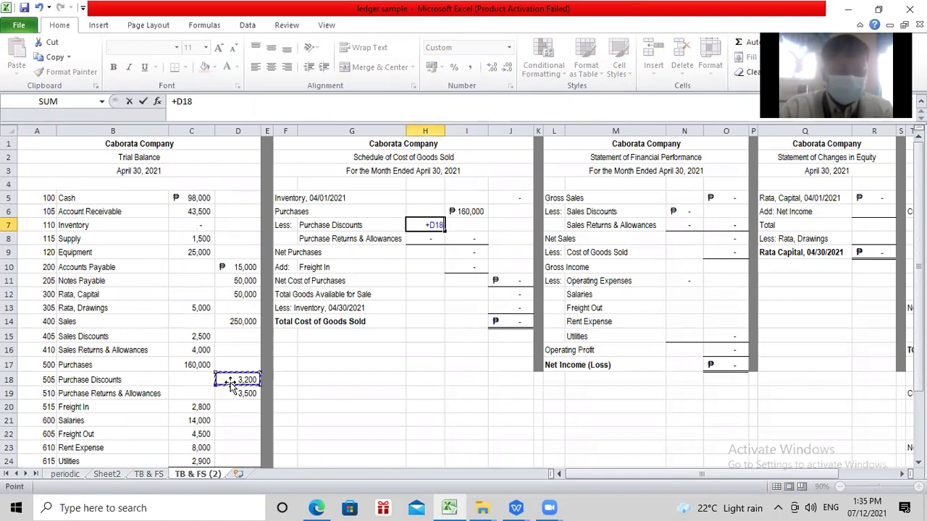
key(Return)
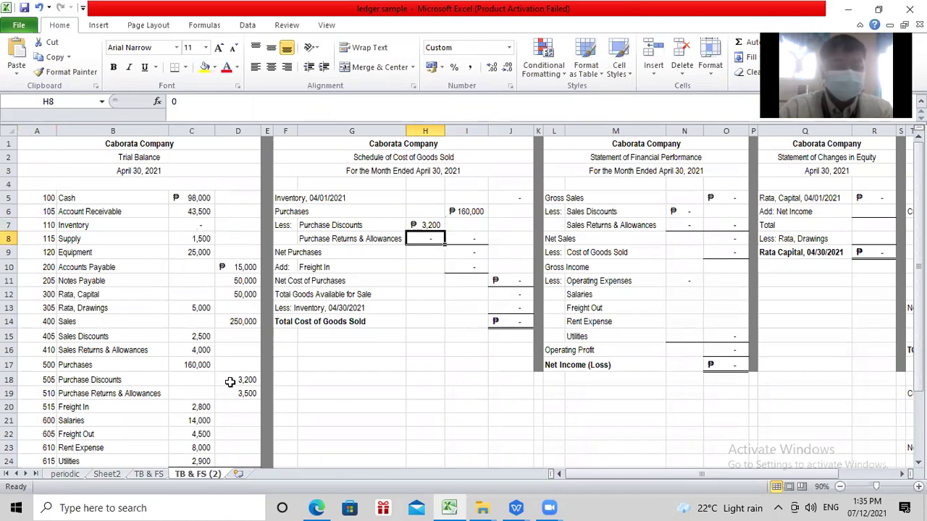
text(+)
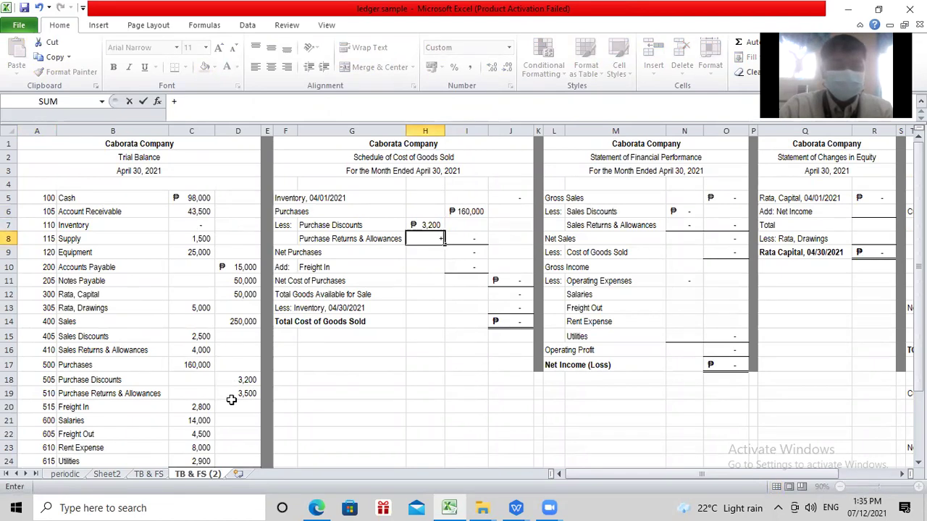
click(234, 395)
key(Return)
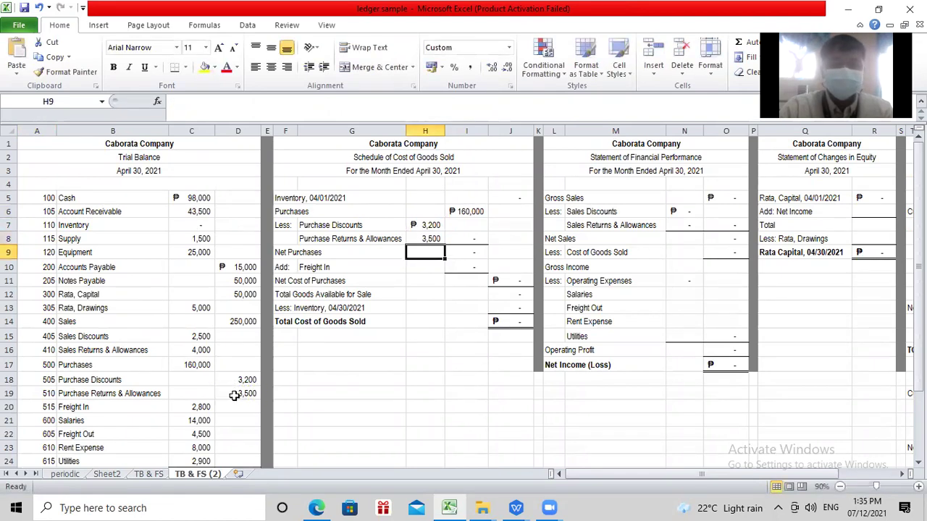
Total Purchase Discounts and Purchase Returns & Allowances in I8 of the cost schedule by adding H7 and H8
click(474, 237)
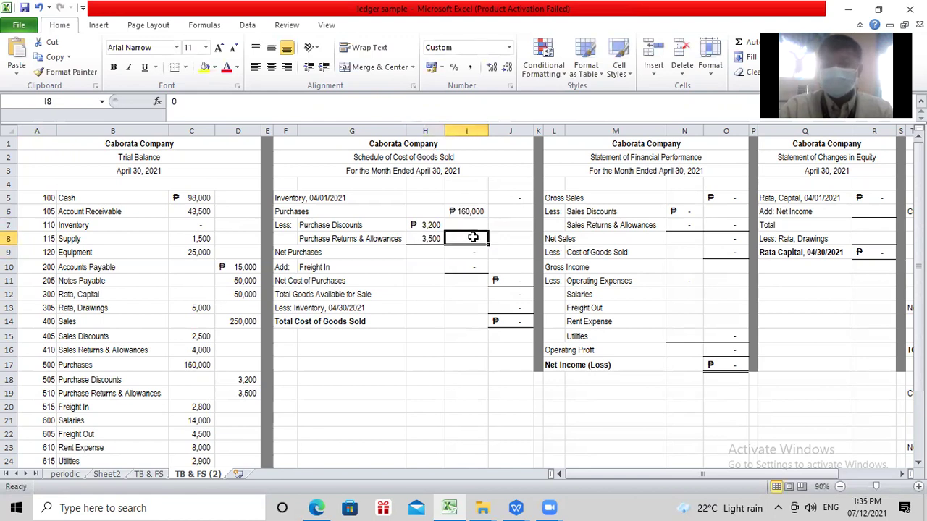
text(+)
click(430, 225)
text(+)
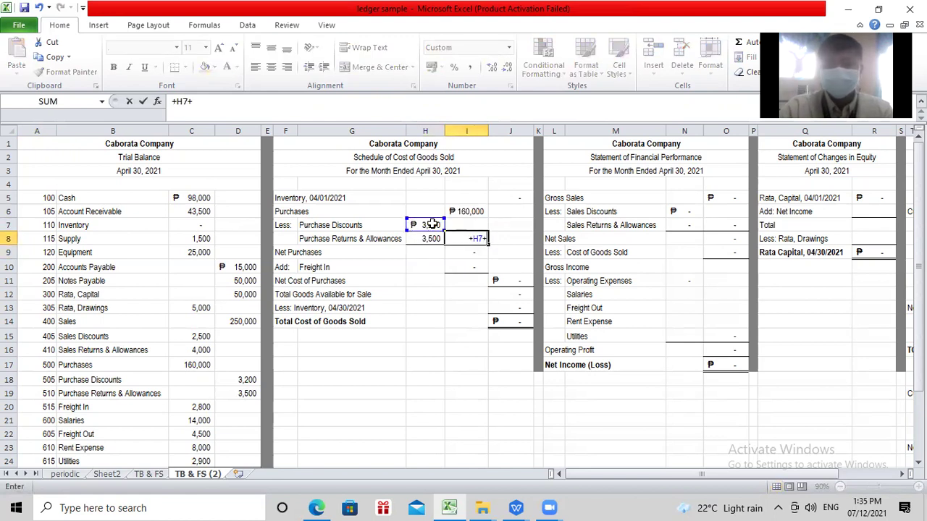
click(426, 239)
key(Return)
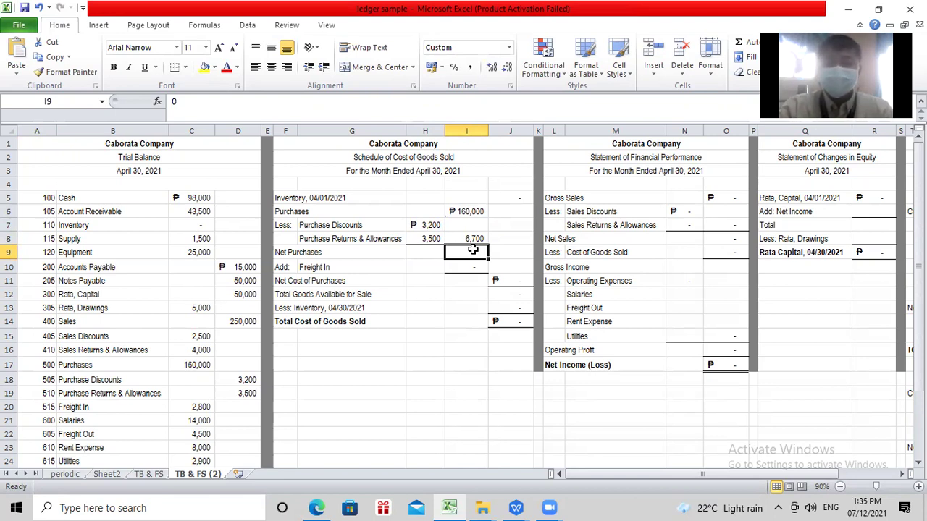
Compute Net Purchases in I9 by subtracting the total deductions in I8 from Purchases in I6
text(+)
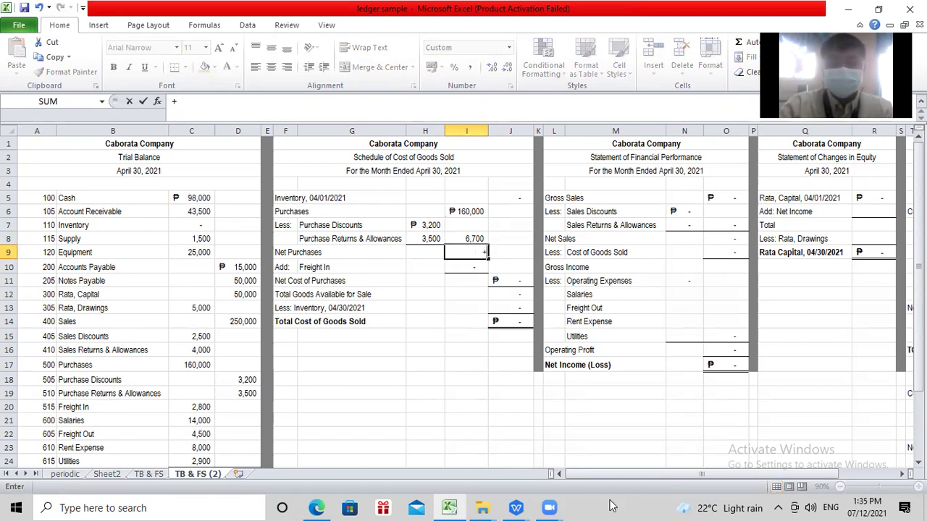
click(472, 211)
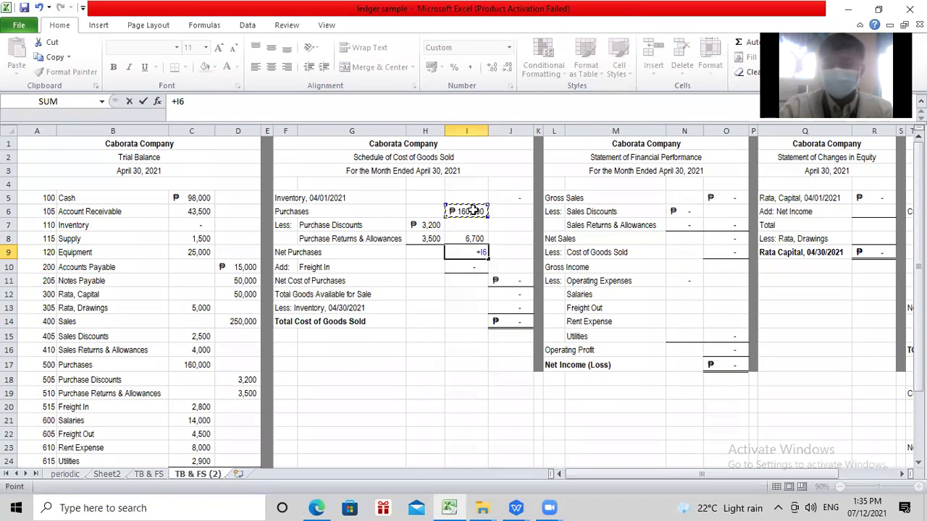
text(-)
click(461, 237)
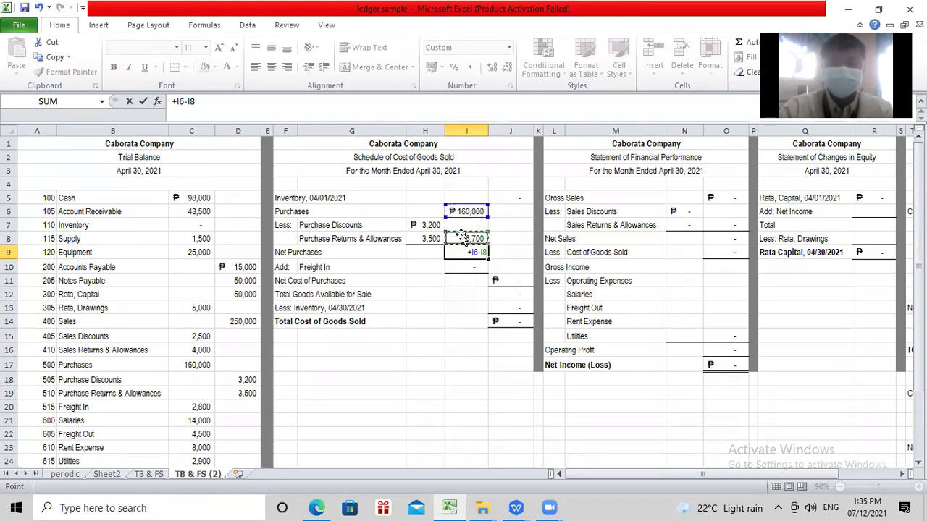
key(Return)
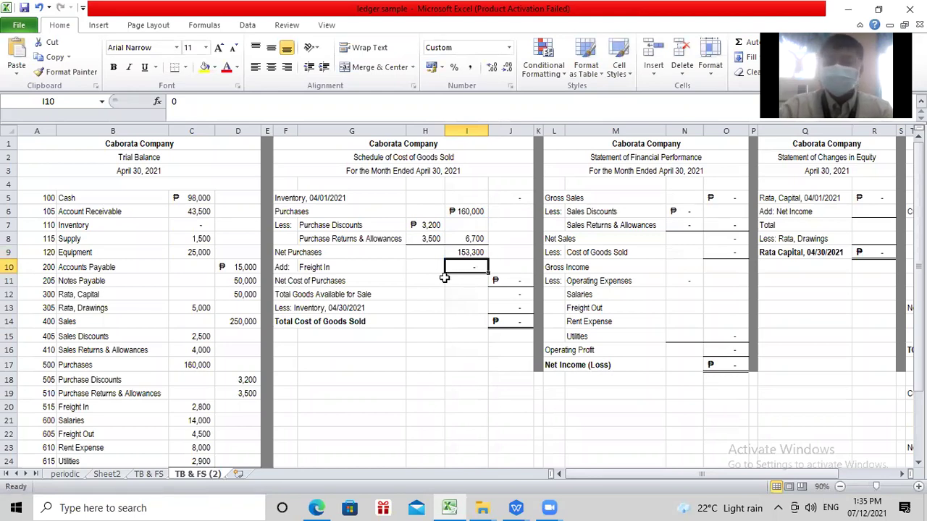
Link Freight In in I10 of the cost schedule to trial balance cell C20
text(+)
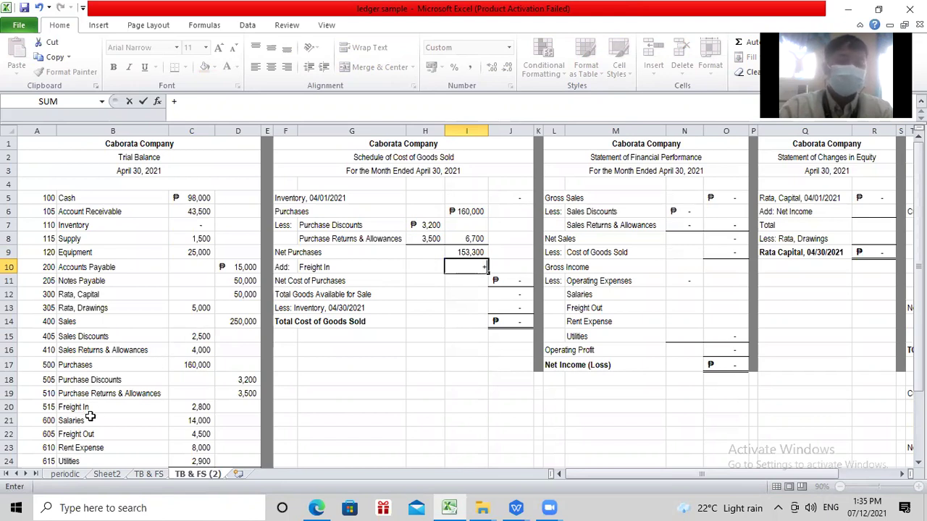
click(175, 409)
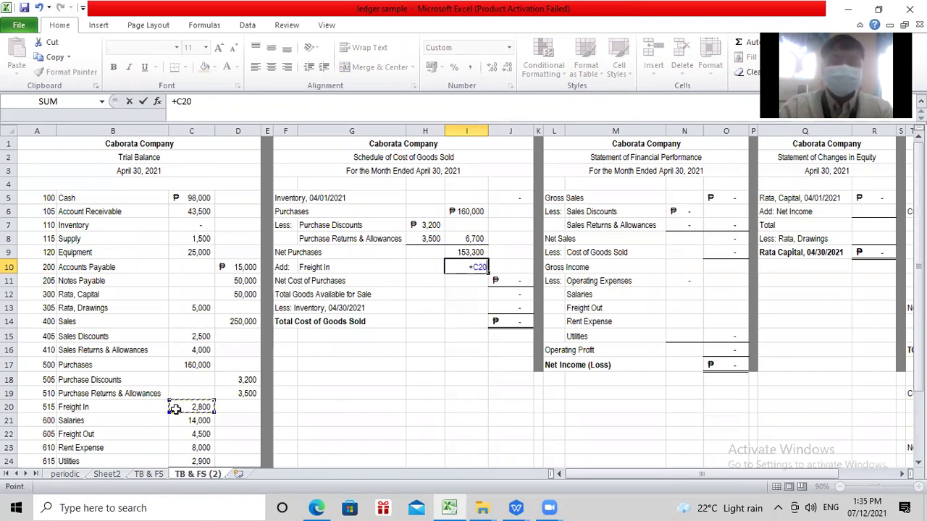
key(Return)
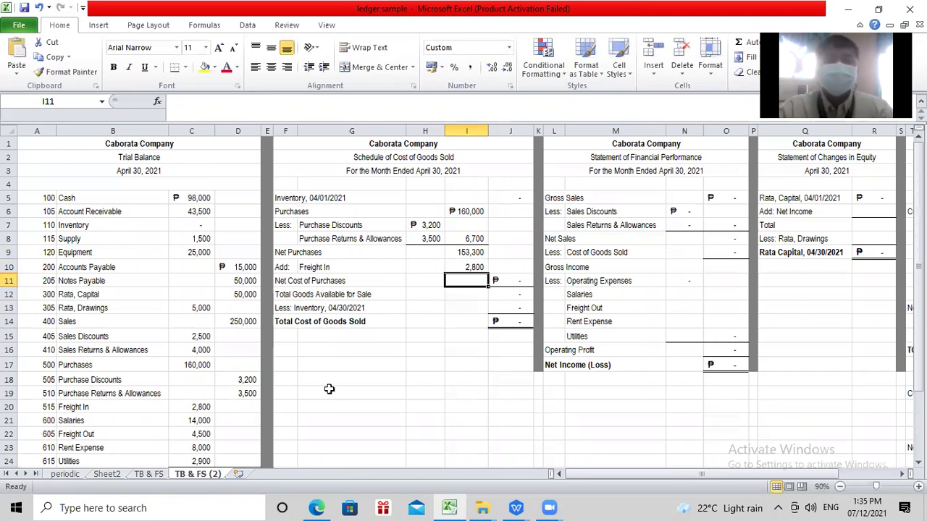
click(518, 277)
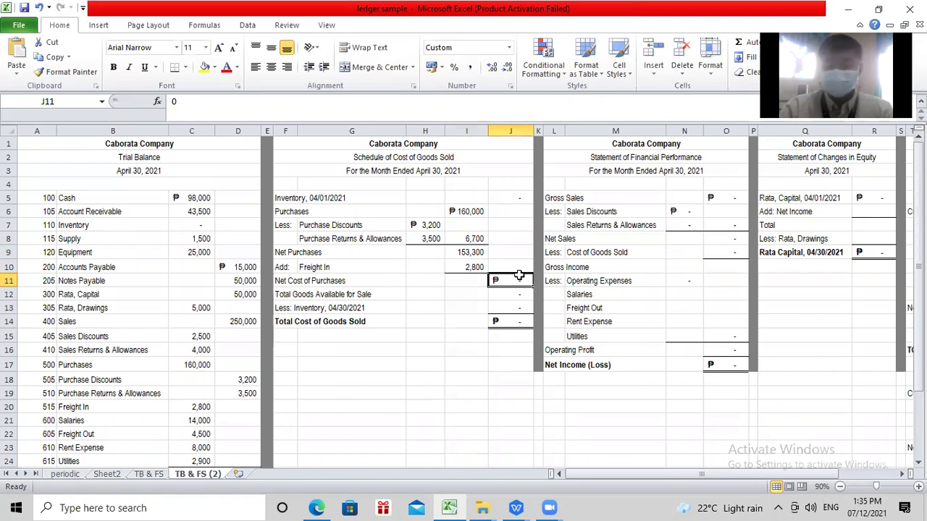
text(+)
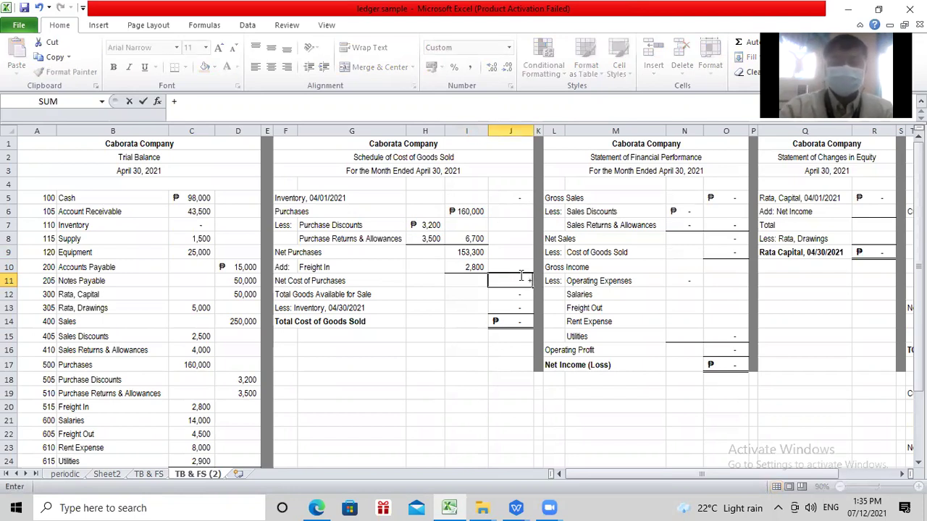
click(477, 251)
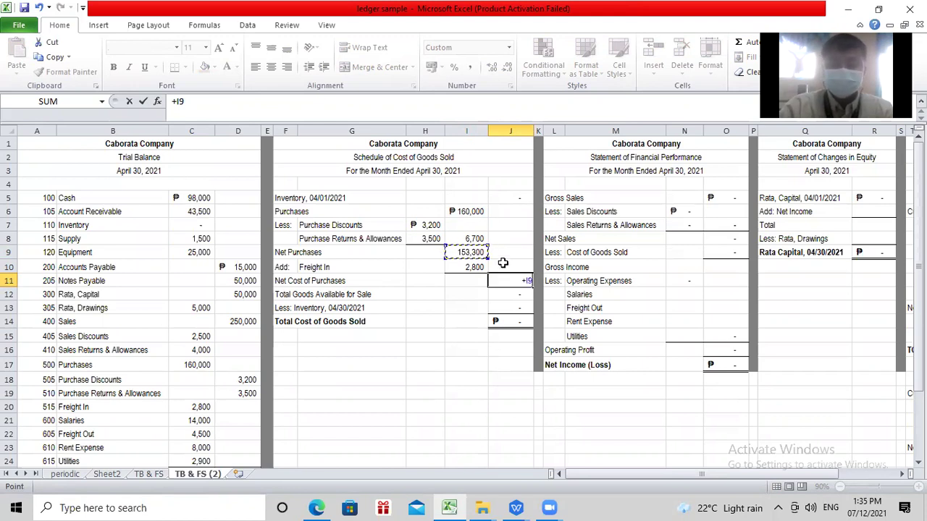
click(467, 294)
click(515, 280)
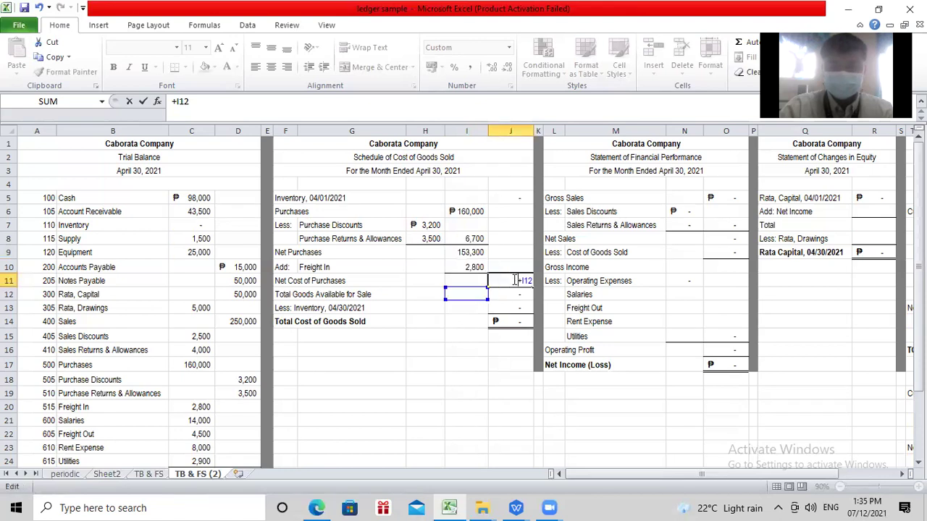
key(BackSpace)
key(BackSpace)
key(BackSpace)
key(BackSpace)
text(=)
click(452, 293)
text(+)
click(451, 294)
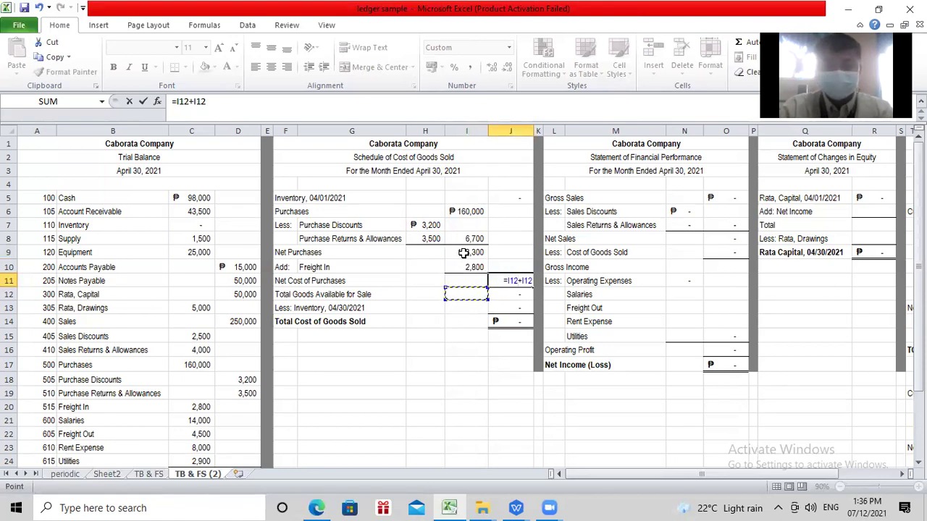
click(473, 266)
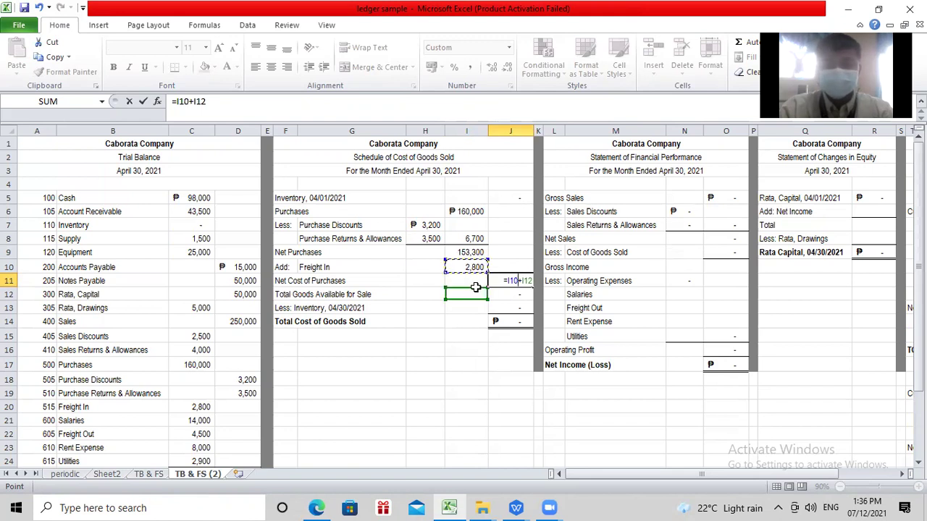
key(Return)
Replace the Net Cost of Purchases formula in J11 with the sum of Net Purchases I9 and Freight In I10
click(507, 282)
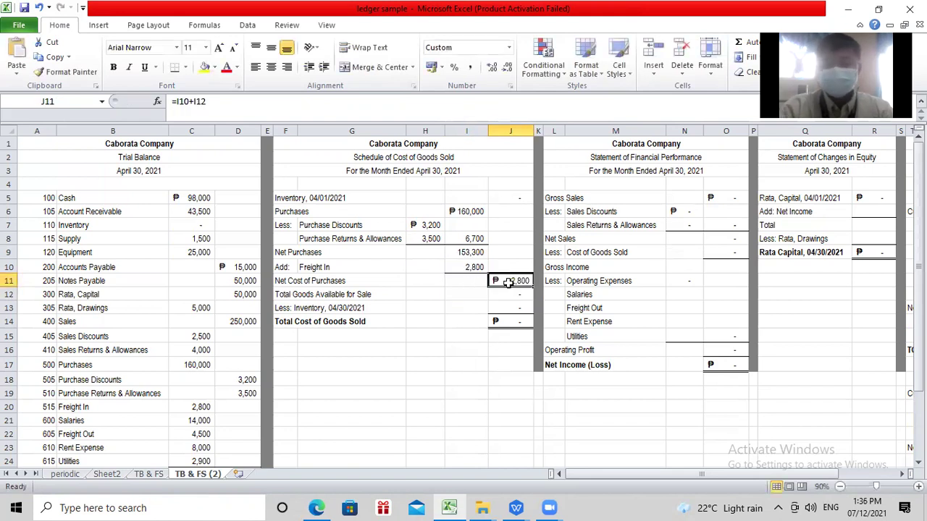
key(Delete)
text(+)
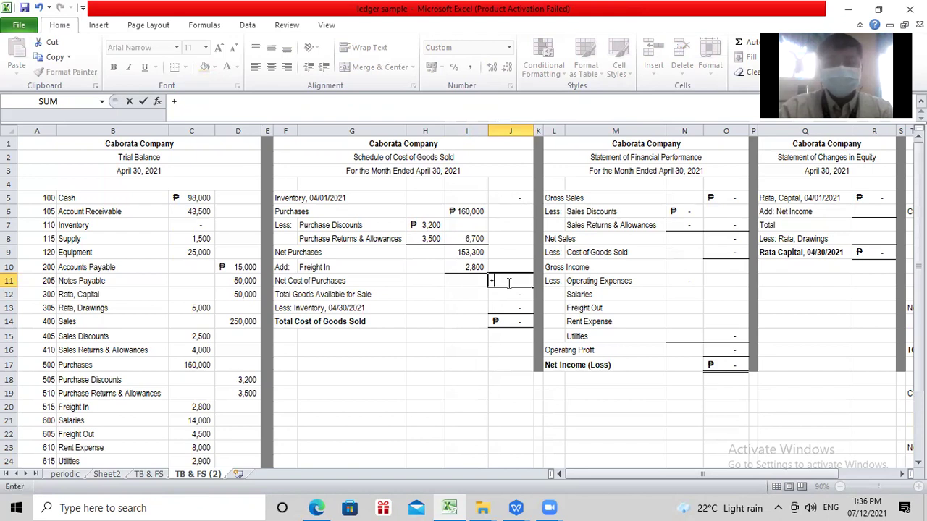
click(475, 252)
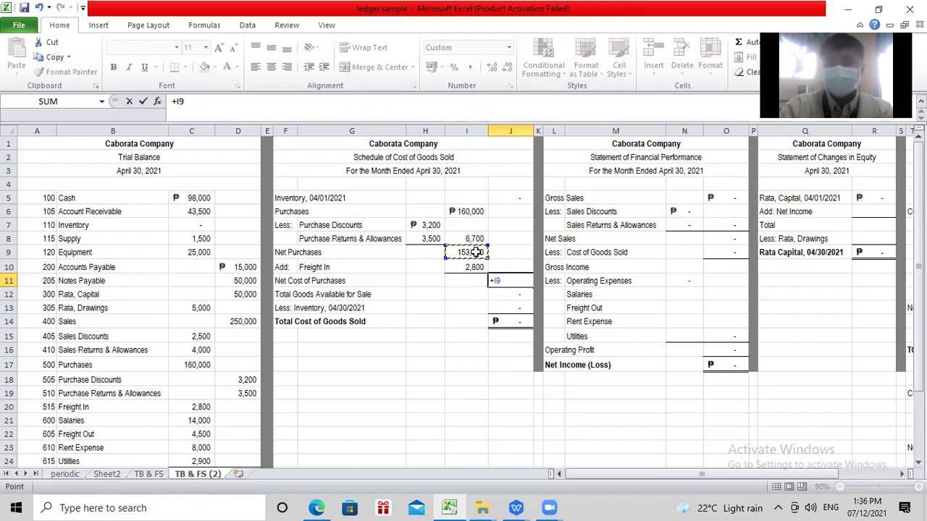
text(+)
click(475, 267)
key(Return)
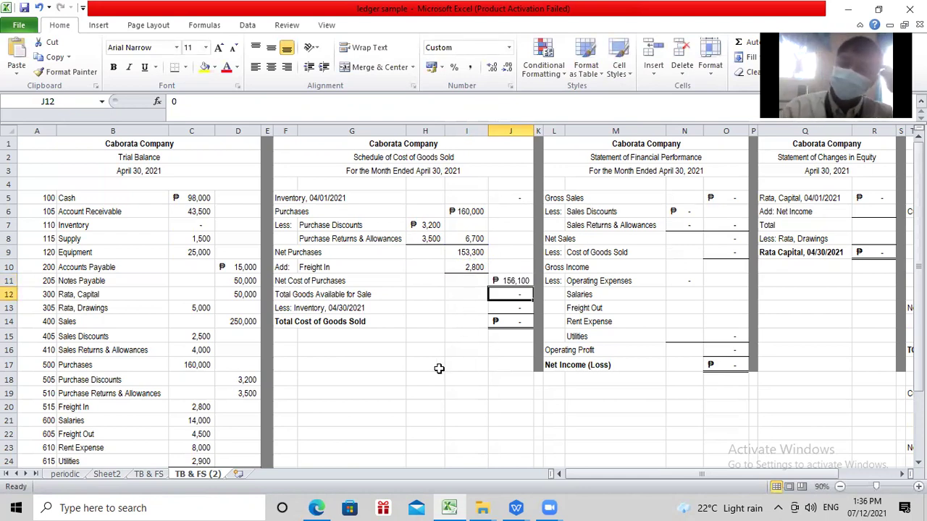
Compute Total Goods Available for Sale in J12 by adding beginning inventory J5 and Net Cost of Purchases J11
click(517, 201)
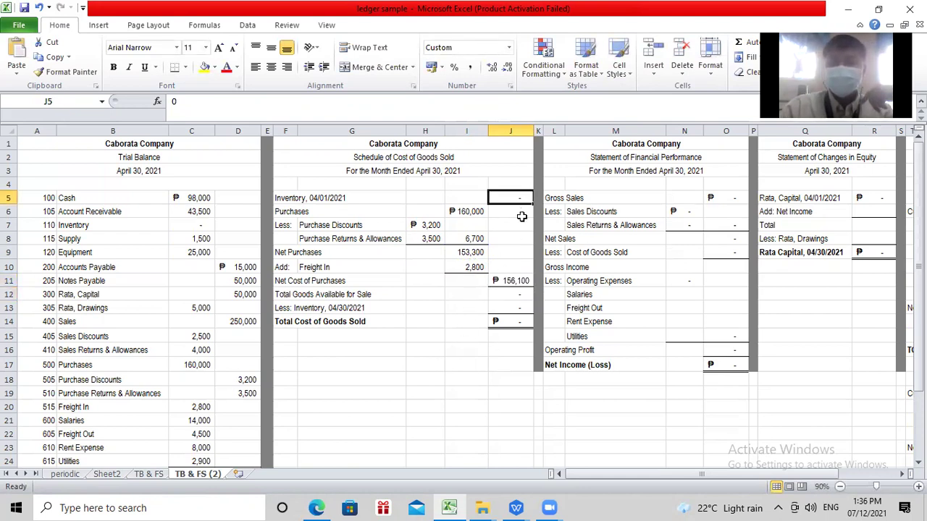
click(510, 293)
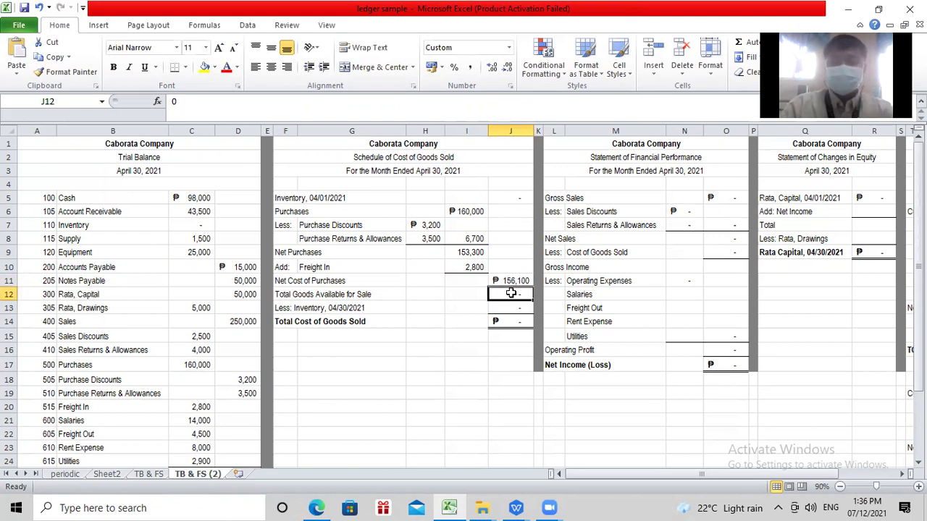
text(+)
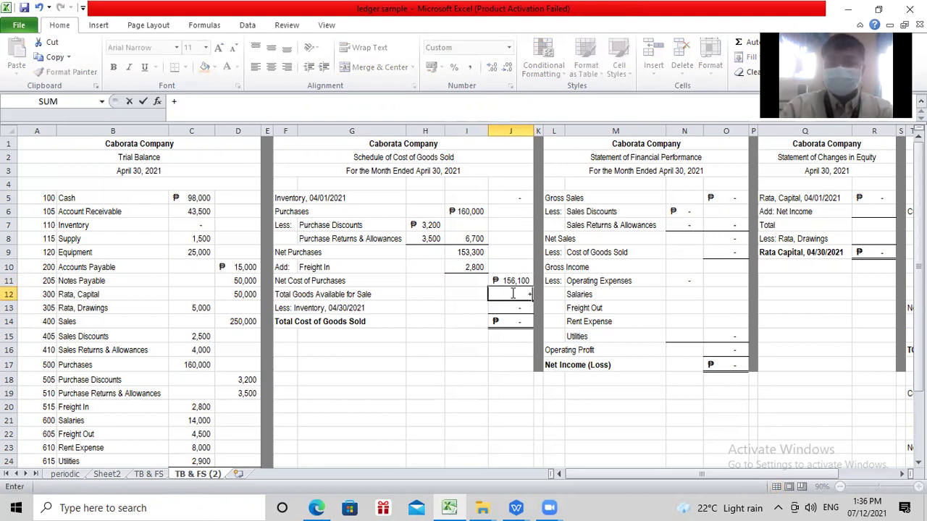
click(503, 199)
text(+)
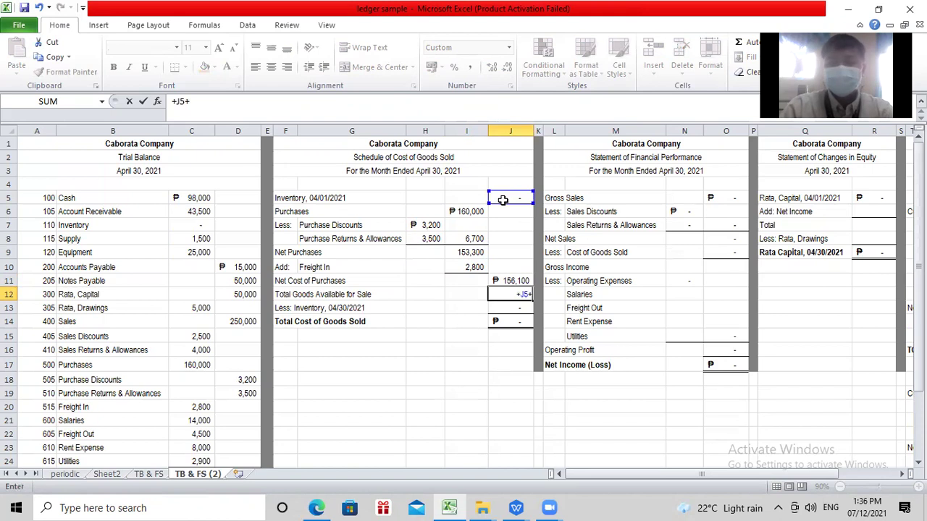
click(513, 279)
key(Return)
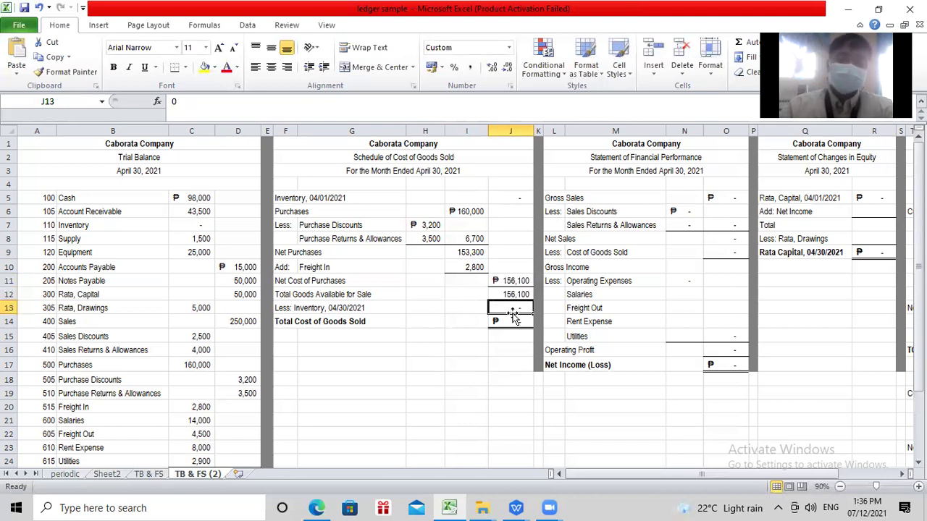
Enter 6,200 as the April 30, 2021 ending inventory in J13 of the cost schedule
text(+)
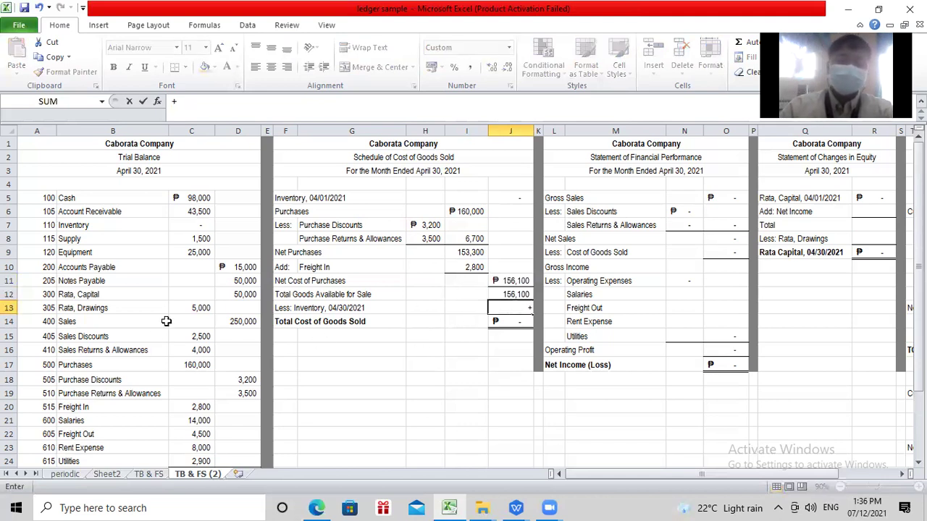
scroll(166, 319, down, 5)
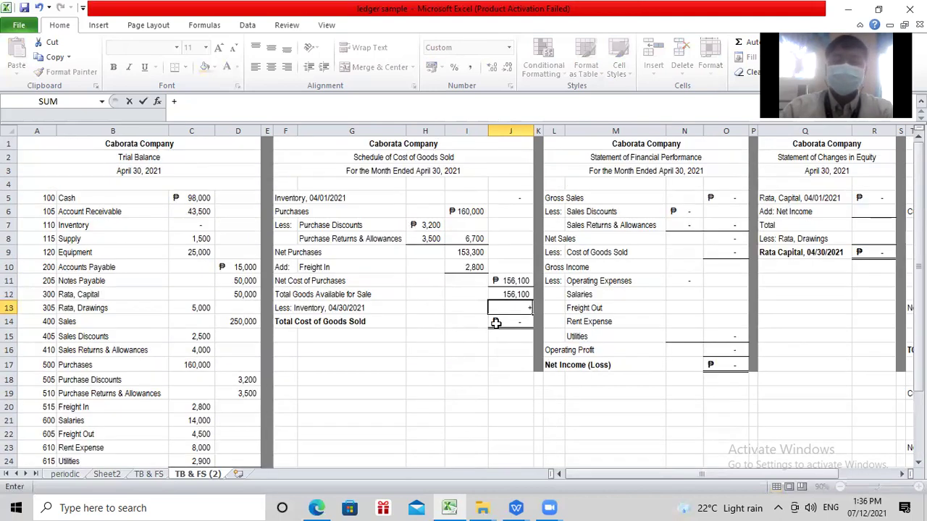
scroll(384, 306, up, 5)
text(62000)
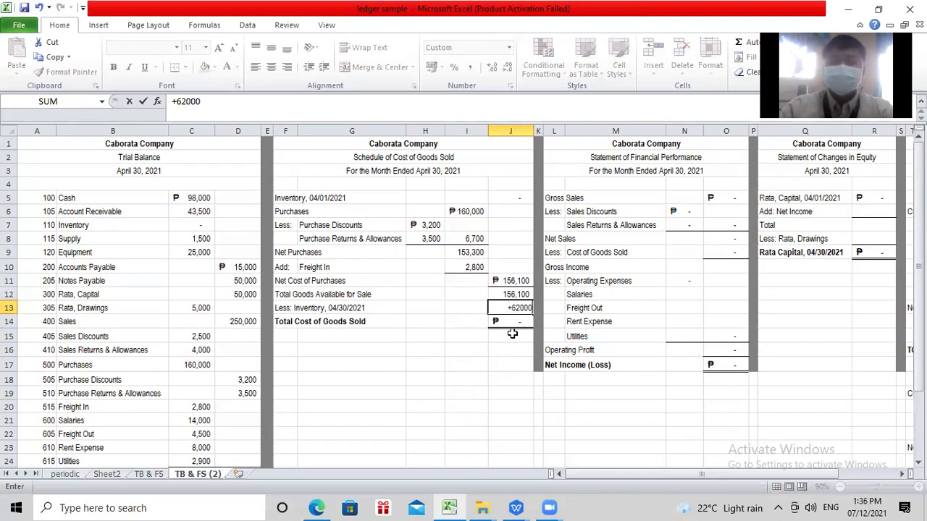
key(Return)
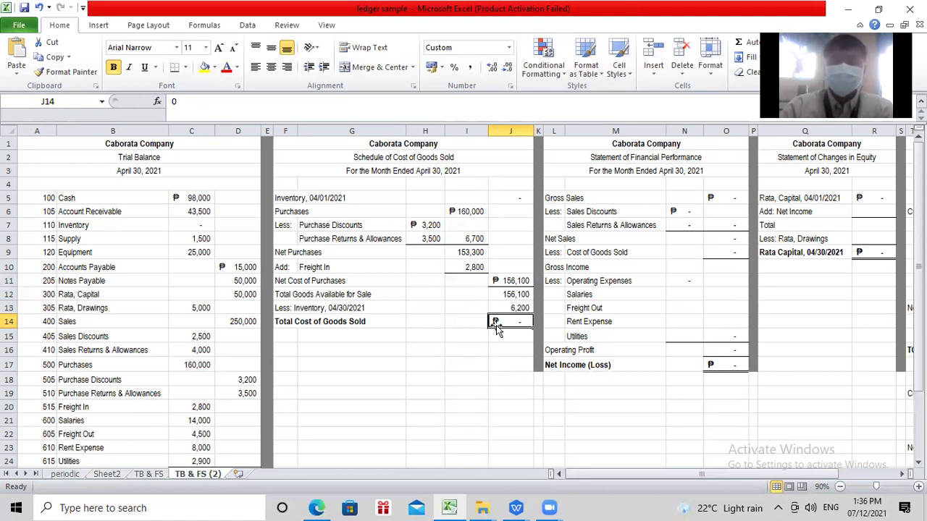
Compute Total Cost of Goods Sold in J14 by subtracting ending inventory J13 from Total Goods Available for Sale J12
text(+)
click(514, 293)
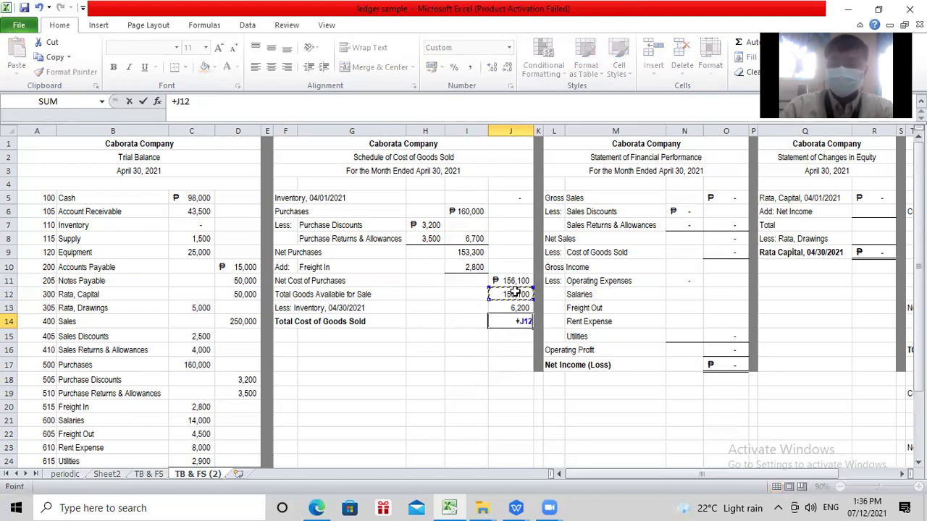
text(-)
click(520, 308)
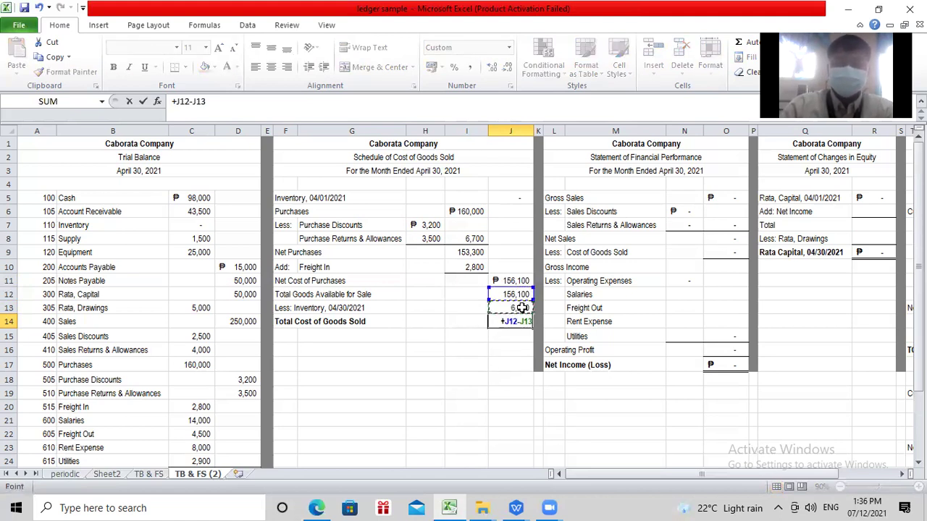
key(Return)
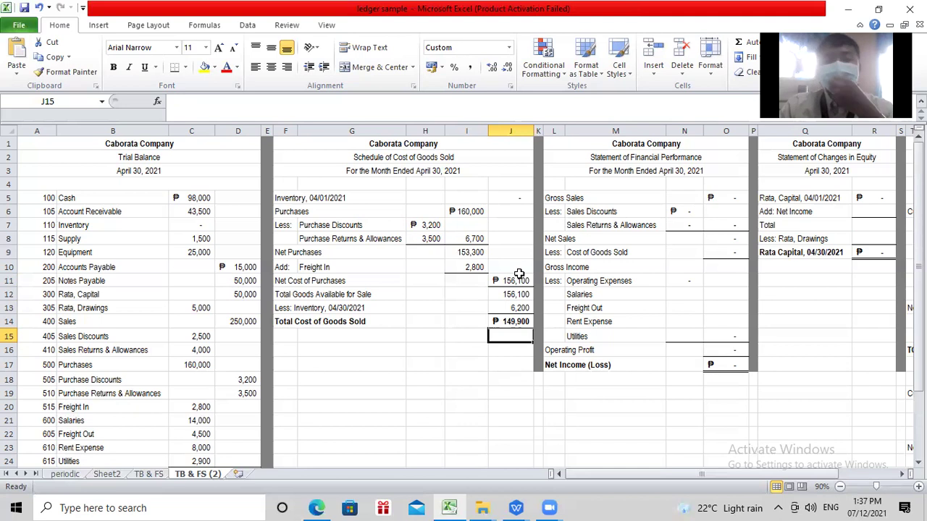
click(508, 196)
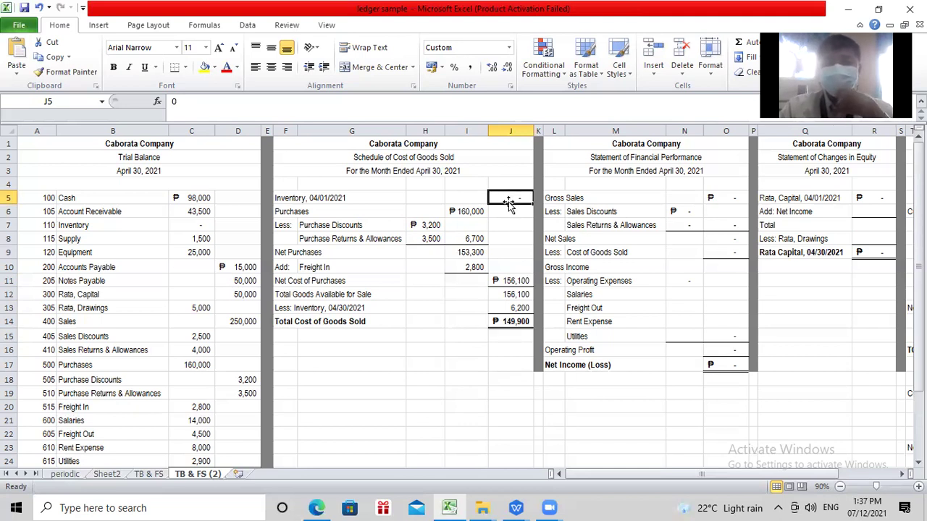
click(495, 280)
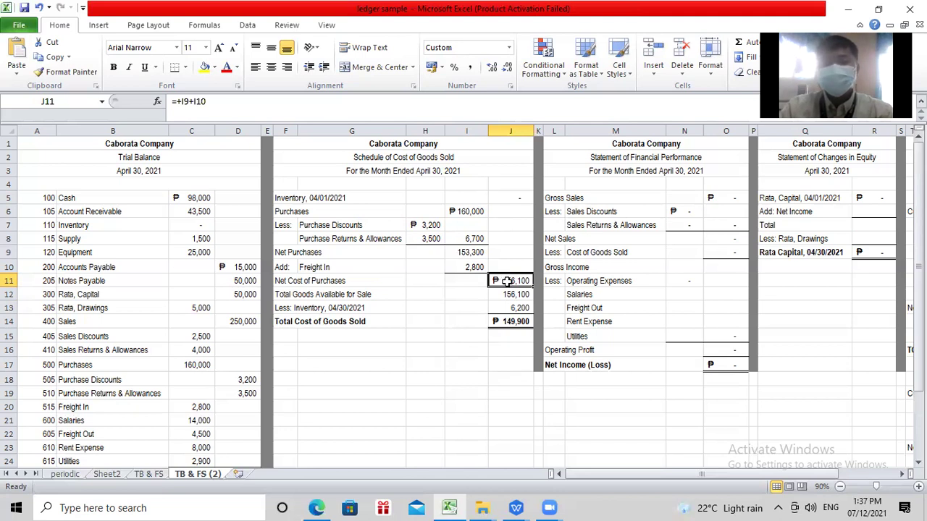
click(511, 195)
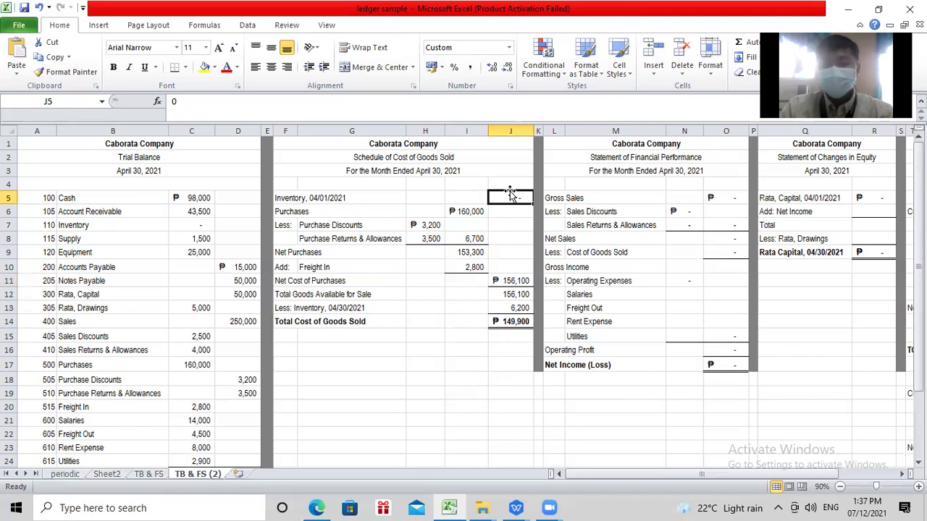
click(511, 280)
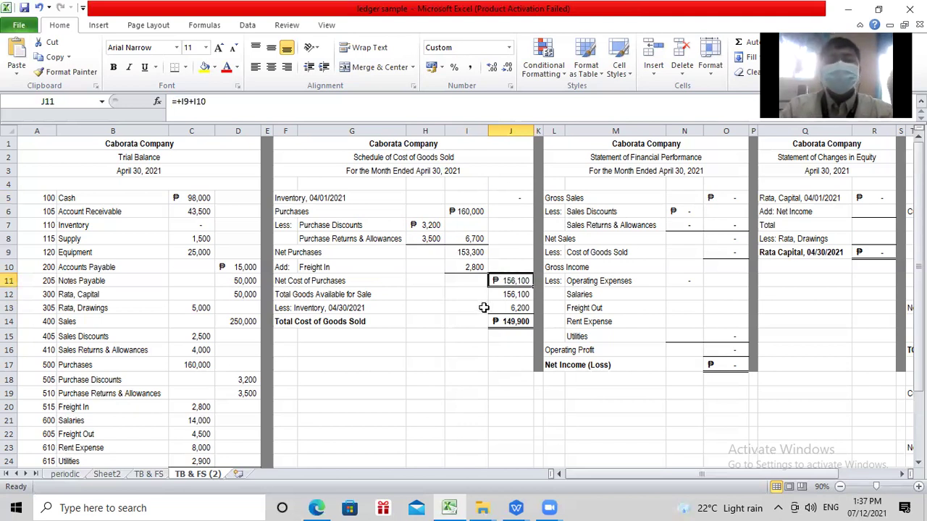
click(500, 293)
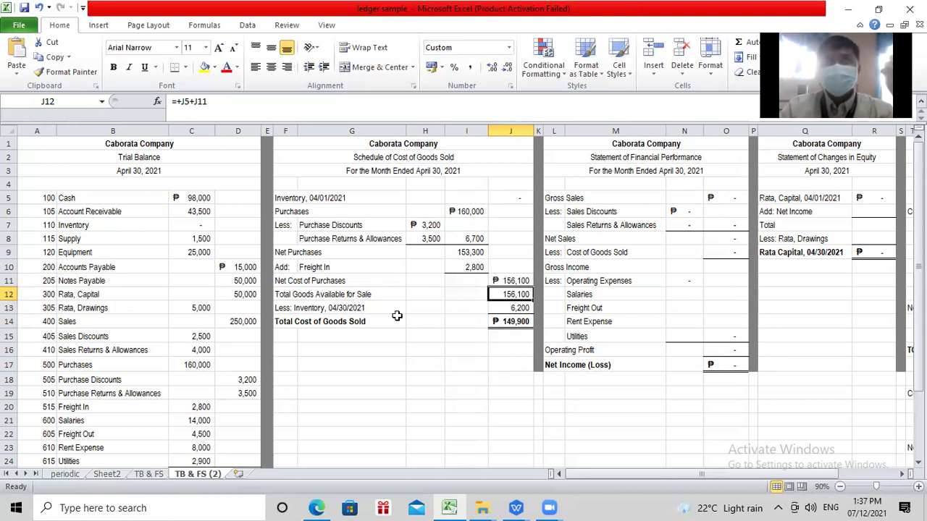
click(503, 312)
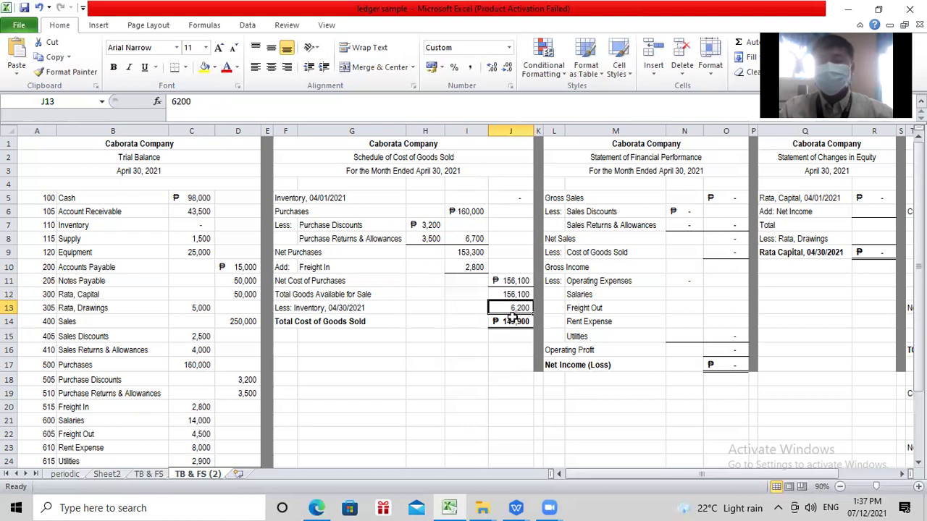
click(512, 330)
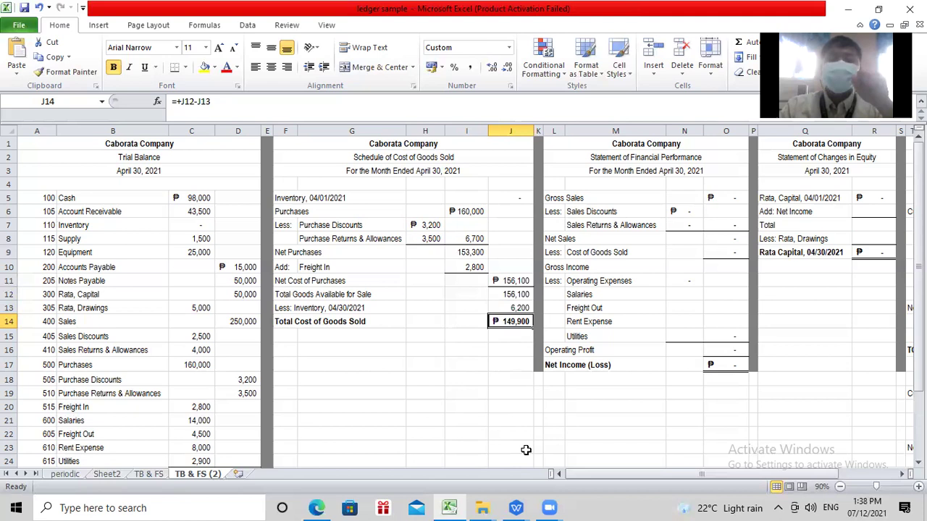
Link Gross Sales in O5 of the Statement of Financial Performance to the trial balance Sales amount in D14
click(614, 224)
click(642, 199)
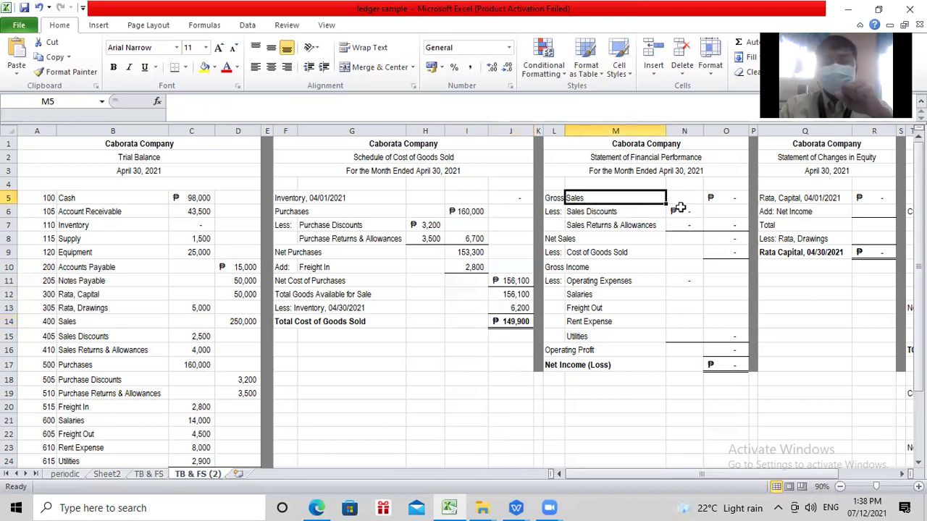
click(714, 197)
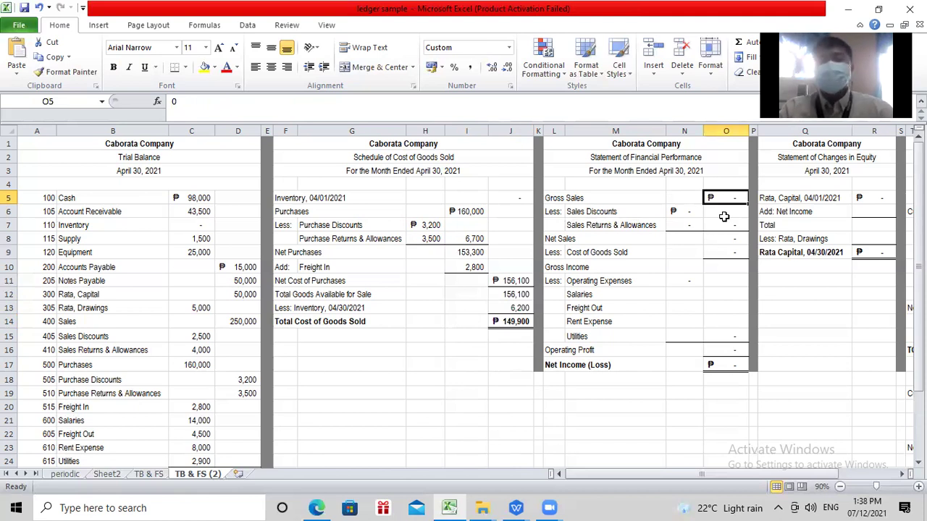
text(+)
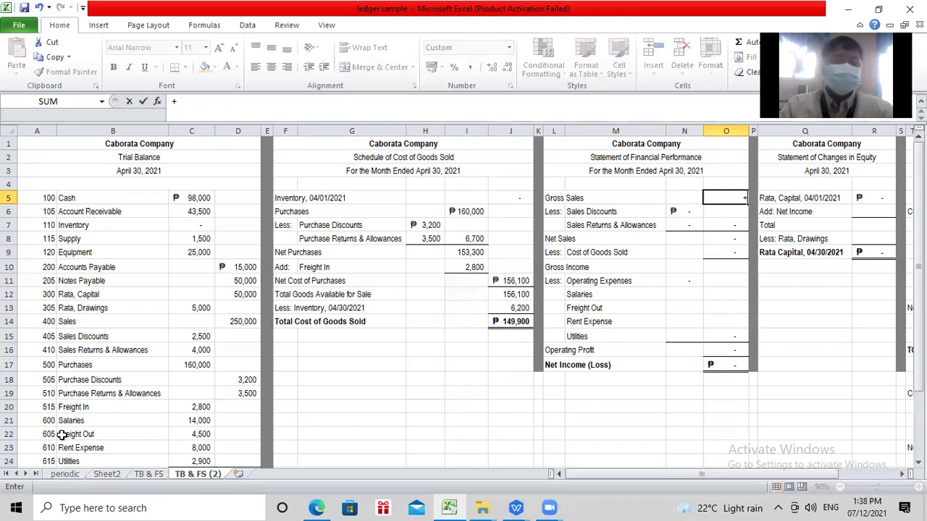
click(224, 320)
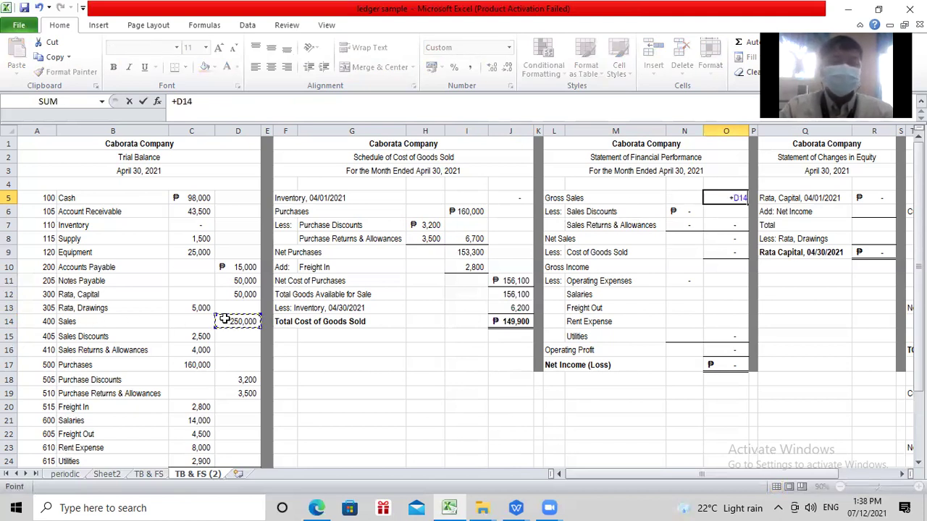
key(Return)
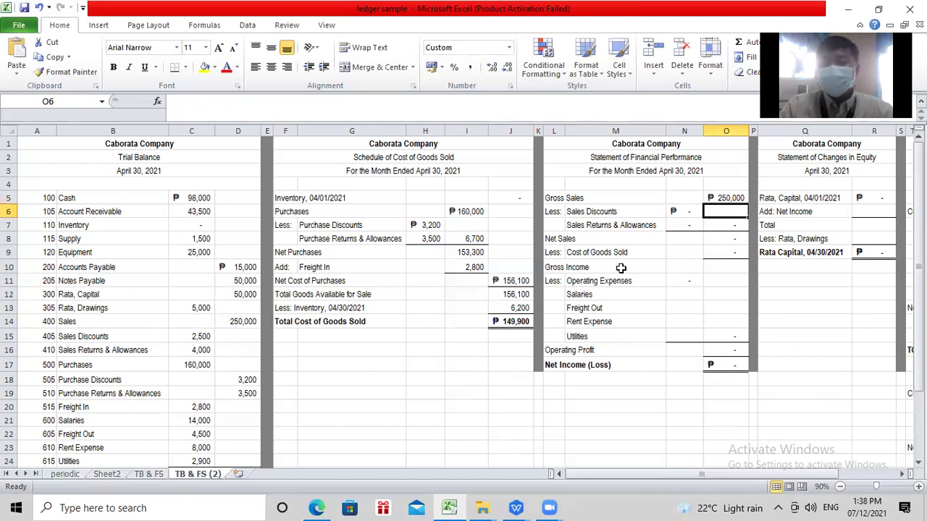
Link Sales Discounts N6 to trial balance cell C15 and Sales Returns & Allowances N7 to C16
click(689, 211)
text(+)
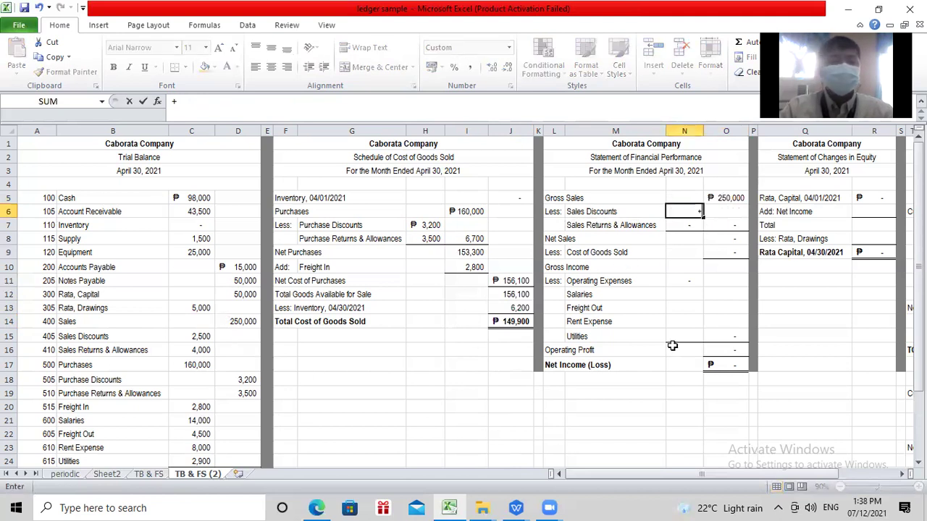
click(181, 336)
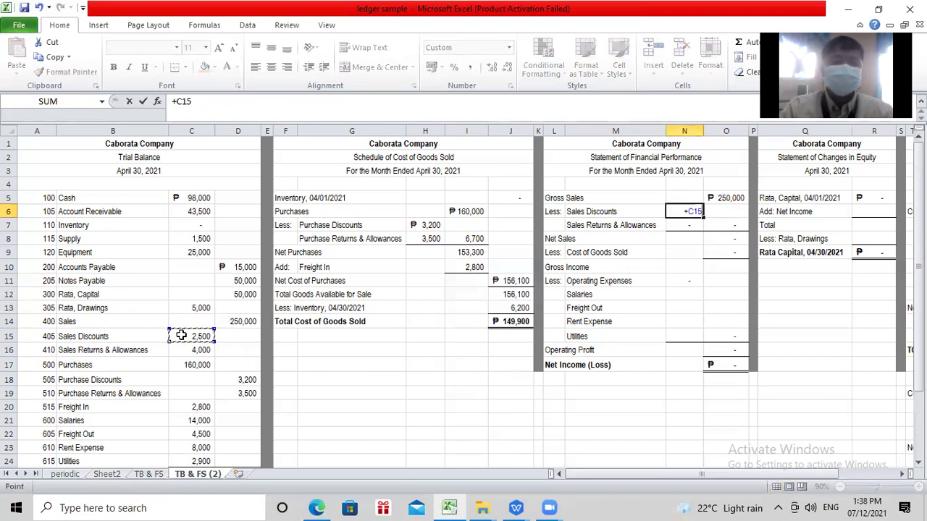
key(Return)
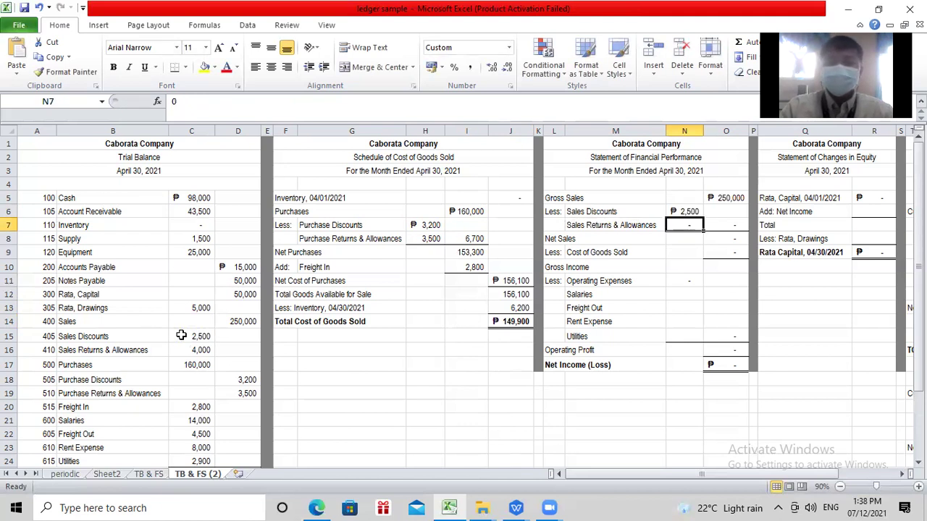
text(+)
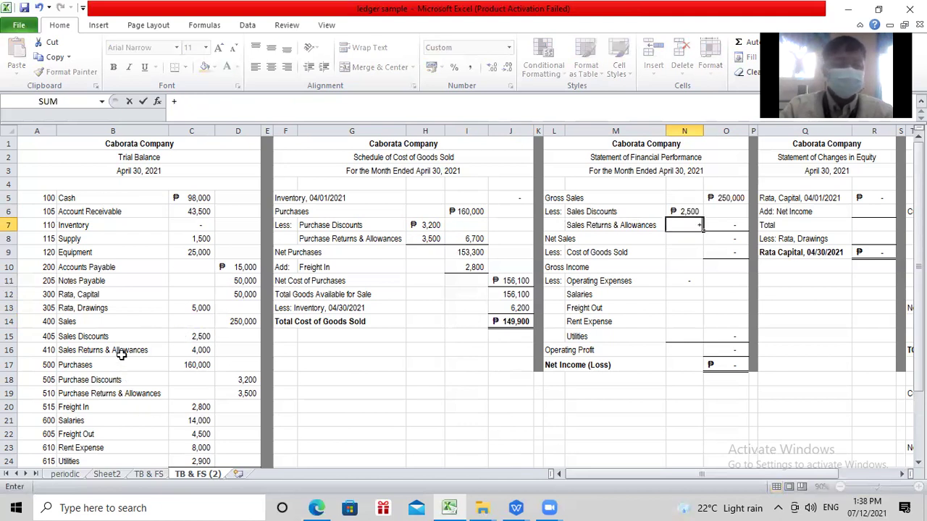
click(182, 349)
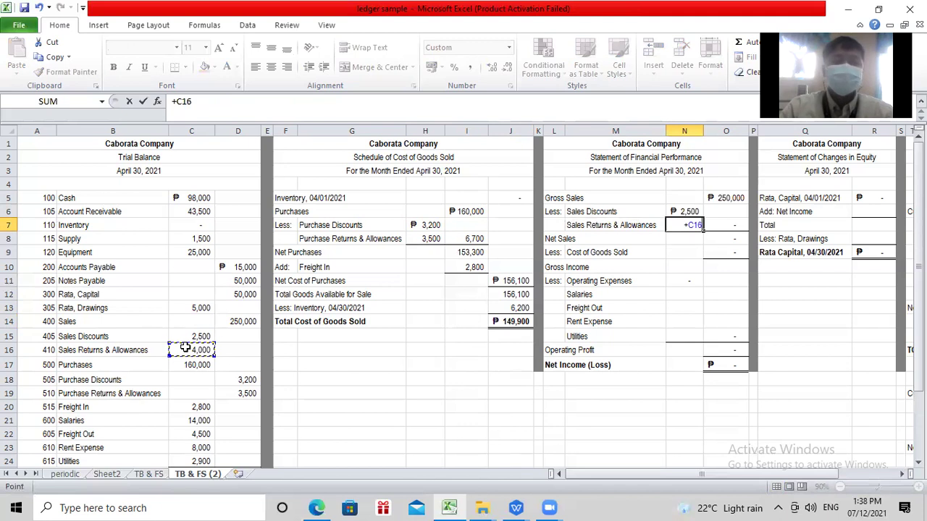
key(Return)
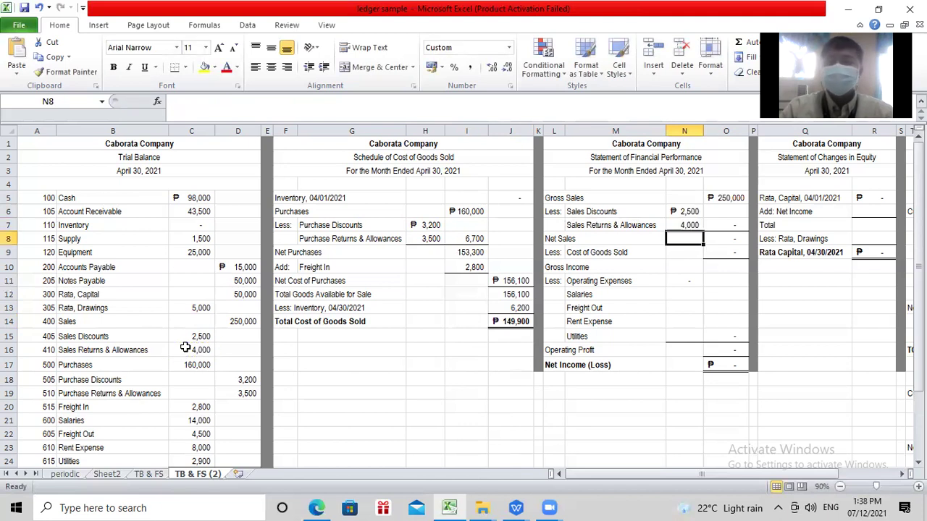
Compute the total sales deductions in O7 by adding Sales Discounts N6 and Sales Returns & Allowances N7
click(734, 223)
text(+)
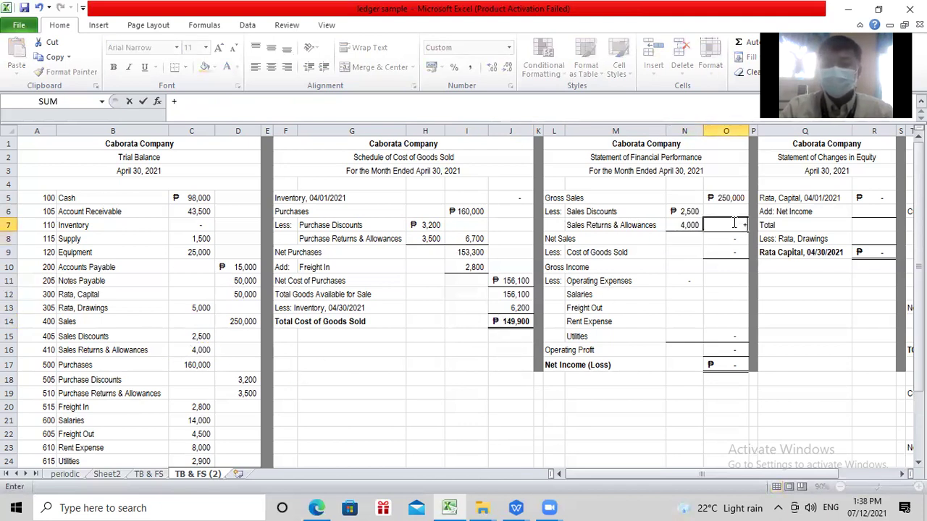
click(690, 213)
text(+)
click(684, 225)
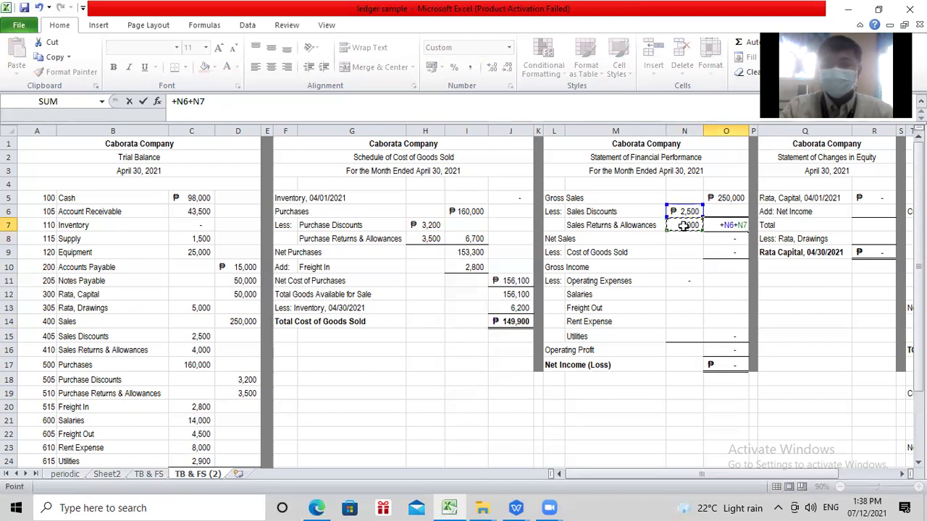
key(Return)
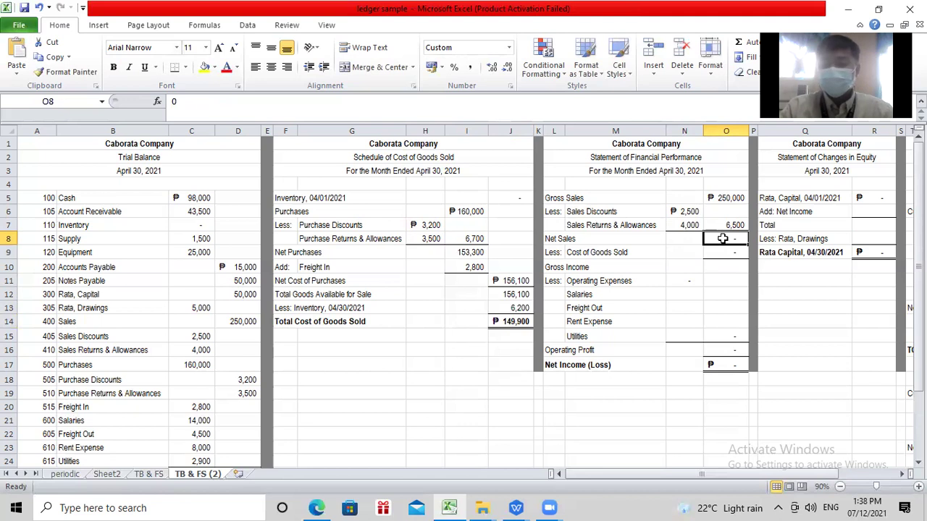
Compute Net Sales in O8 by subtracting the total deductions O7 from Gross Sales O5
text(+)
click(708, 197)
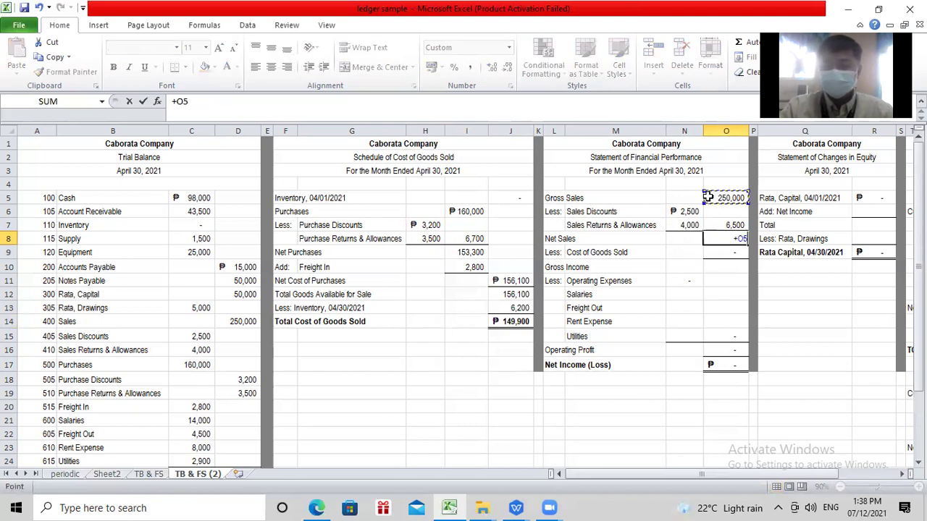
text(-)
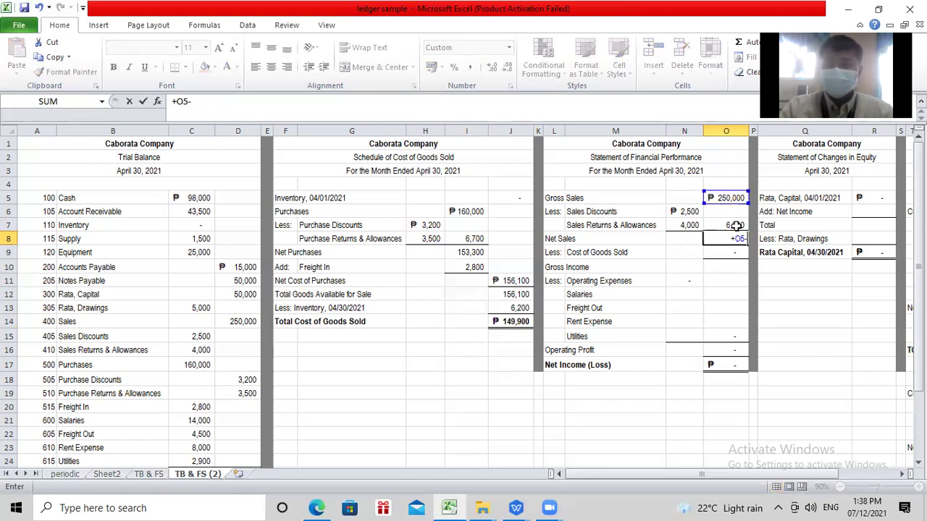
click(735, 225)
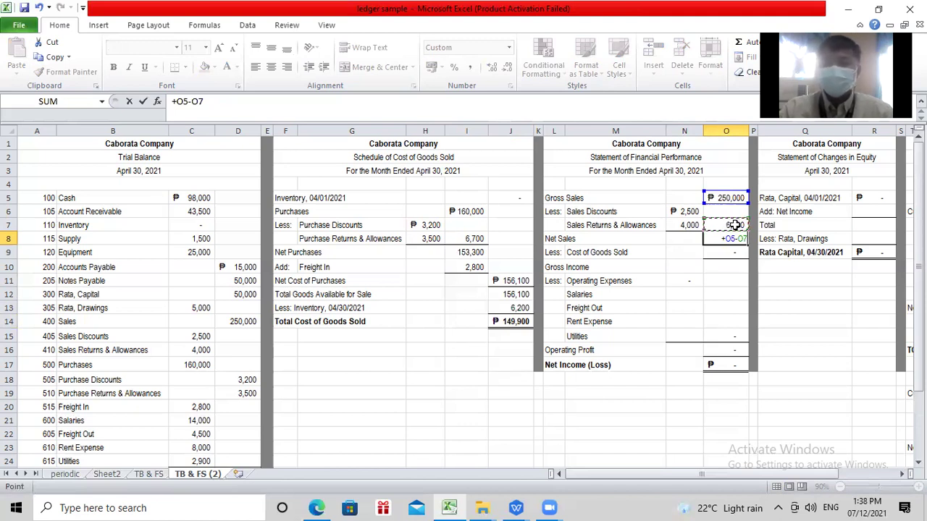
key(Return)
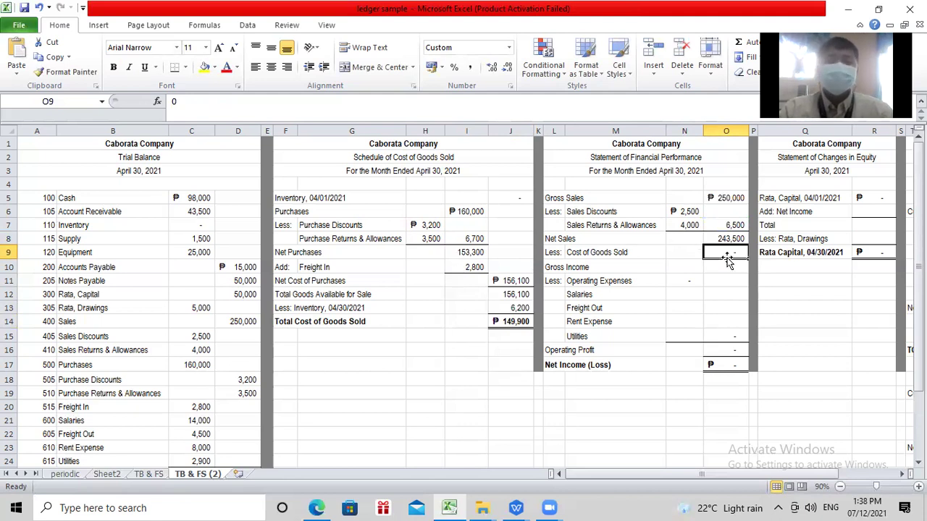
click(724, 239)
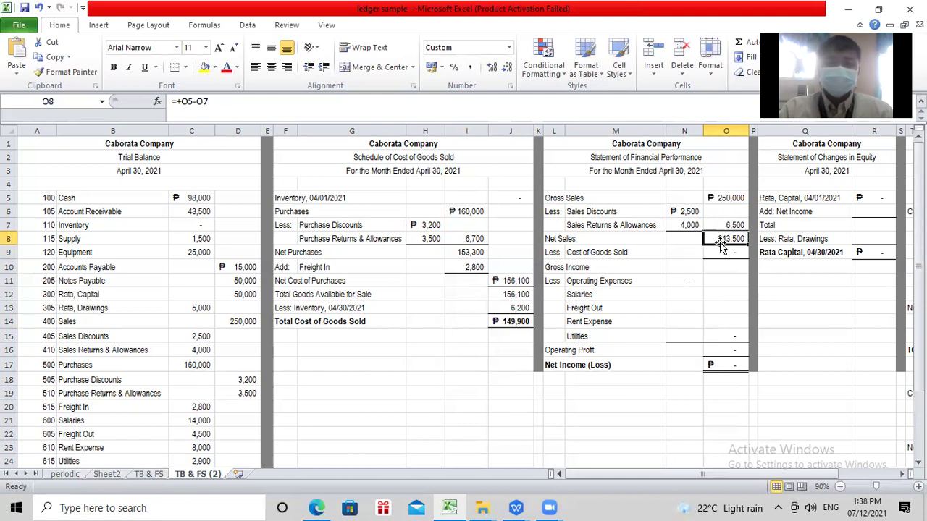
Link Cost of Goods Sold in O9 to the Total Cost of Goods Sold in J14 of the cost schedule
click(743, 257)
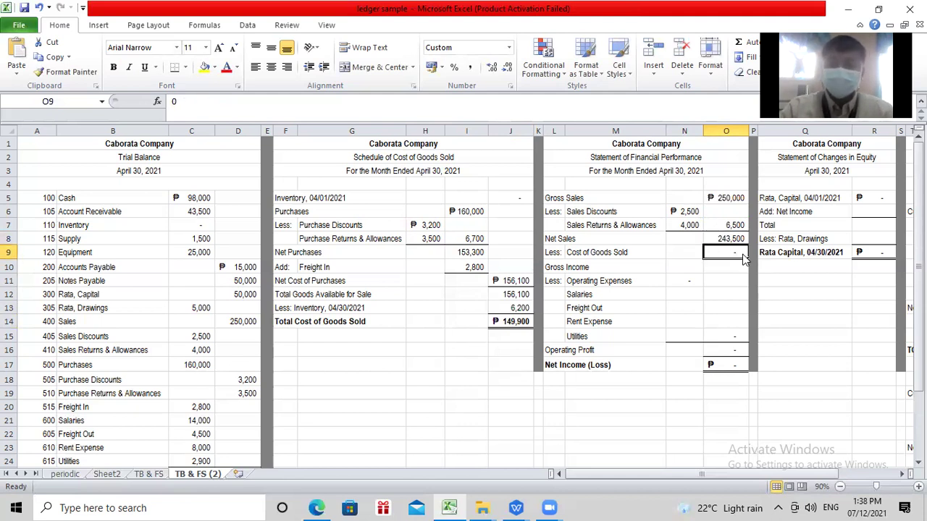
text(+)
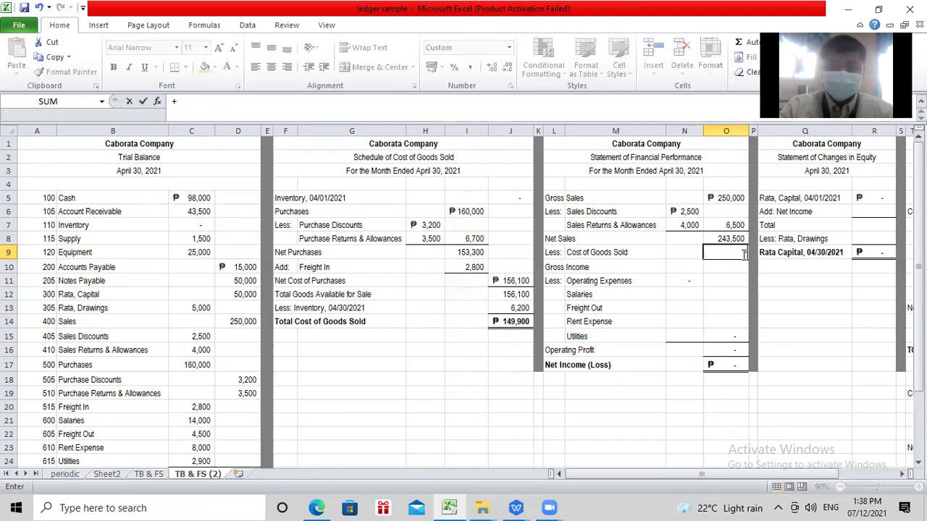
click(505, 322)
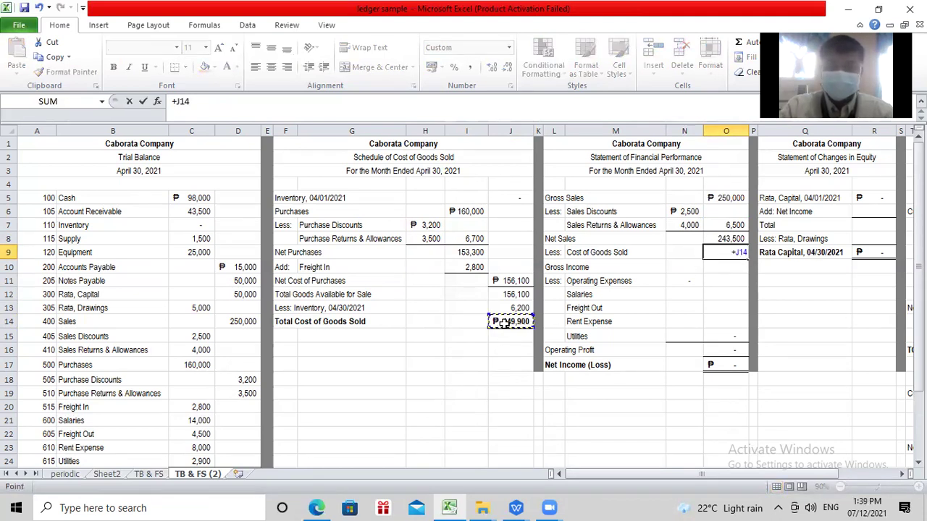
key(Return)
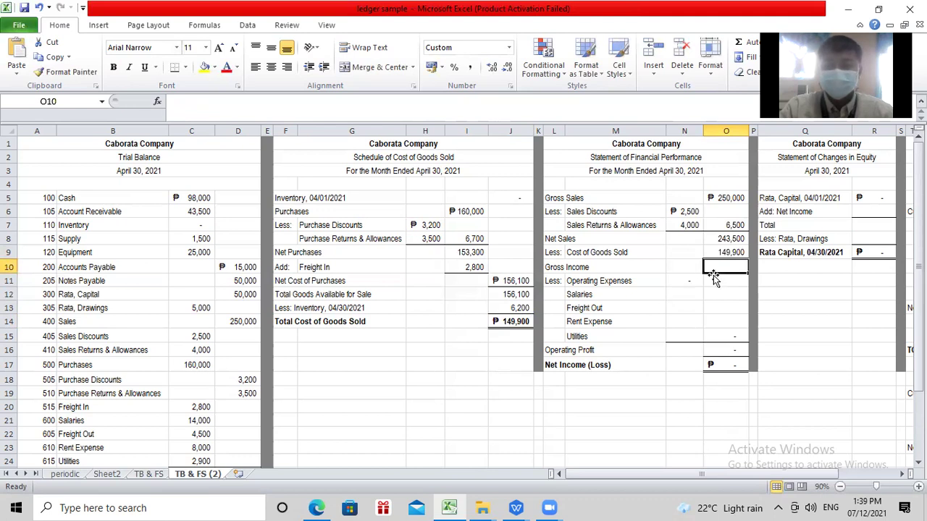
Compute Gross Income in O10 by subtracting Cost of Goods Sold O9 from Net Sales O8
click(724, 243)
click(713, 281)
click(717, 265)
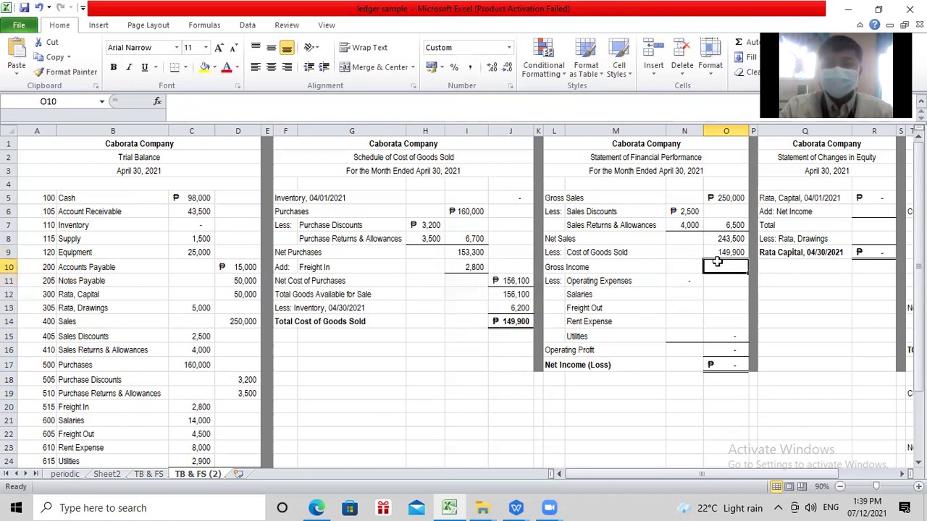
text(+)
click(733, 238)
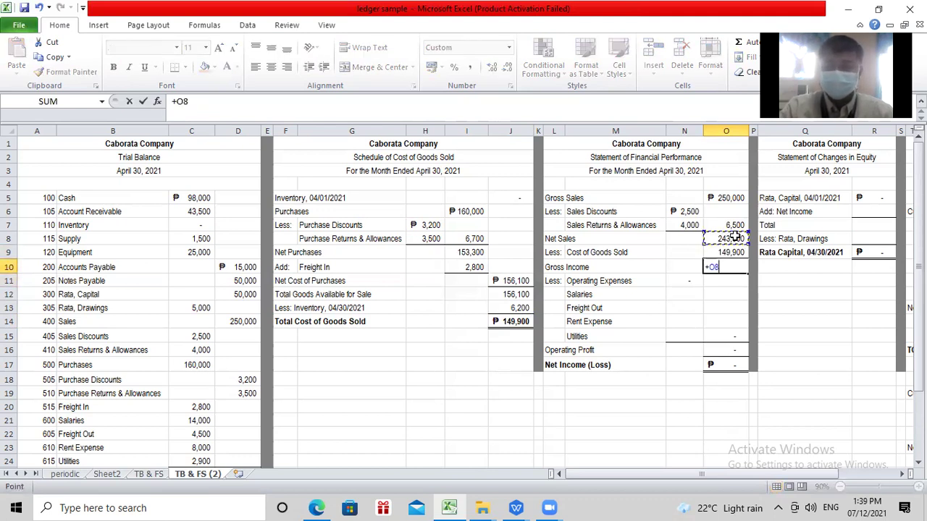
text(-)
click(724, 249)
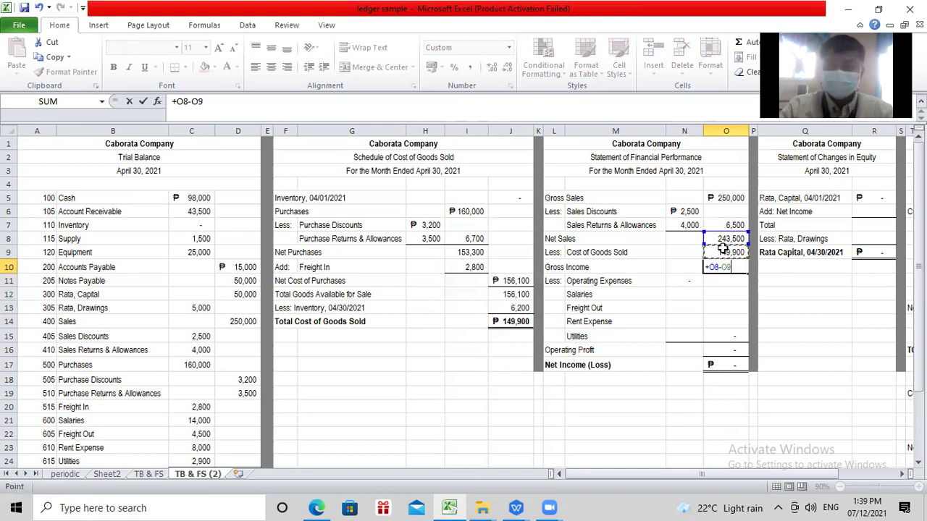
key(Return)
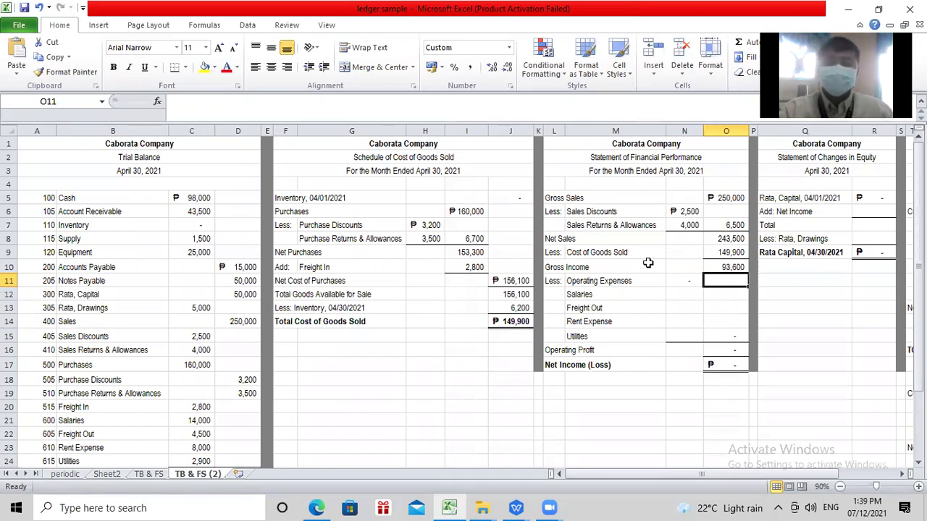
Copy the Salaries, Freight Out, Rent Expense and Utilities amounts from trial balance C21:C24 into N12:N15 of the Statement of Financial Performance
click(669, 283)
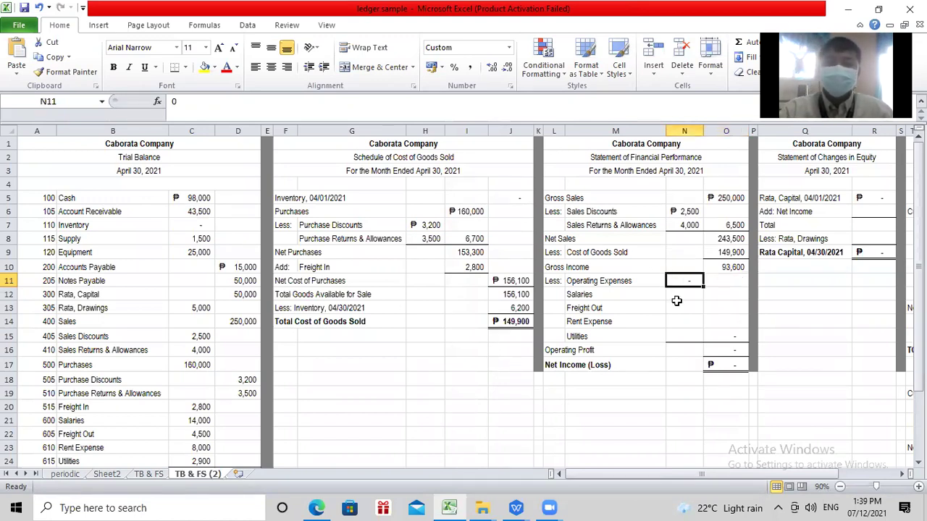
click(676, 296)
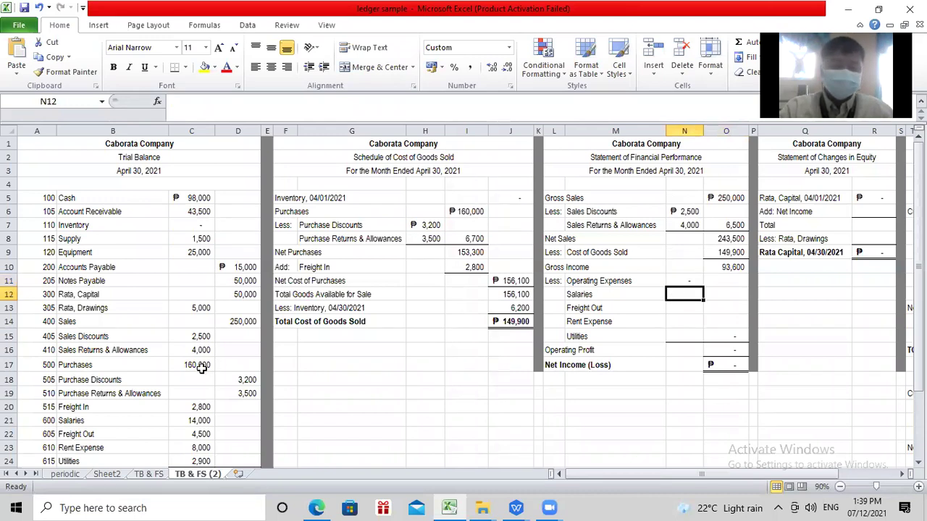
click(114, 406)
scroll(109, 335, down, 2)
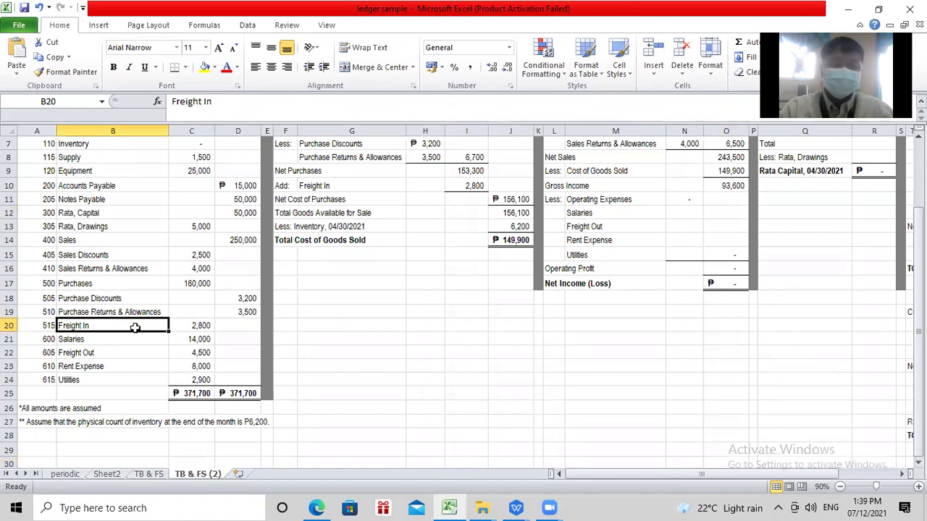
drag(181, 338, 174, 379)
key(ctrl+c)
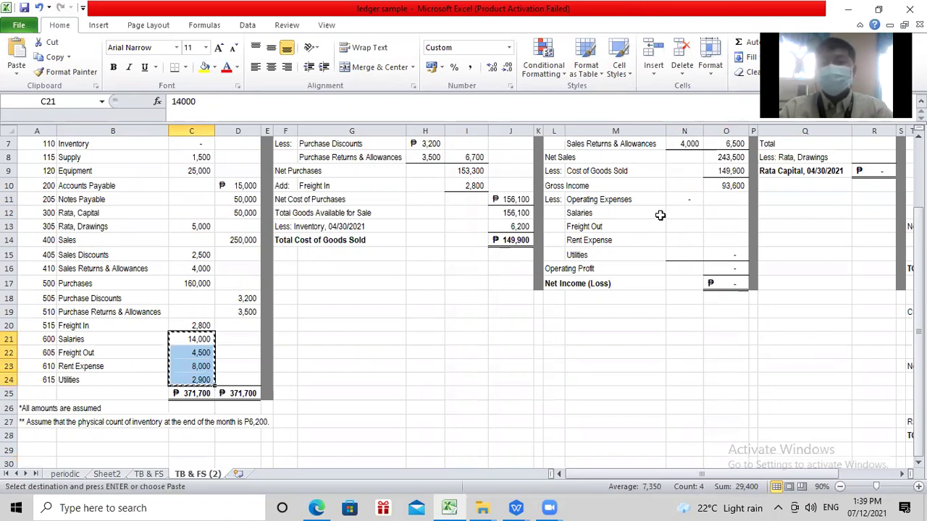
click(673, 199)
click(679, 213)
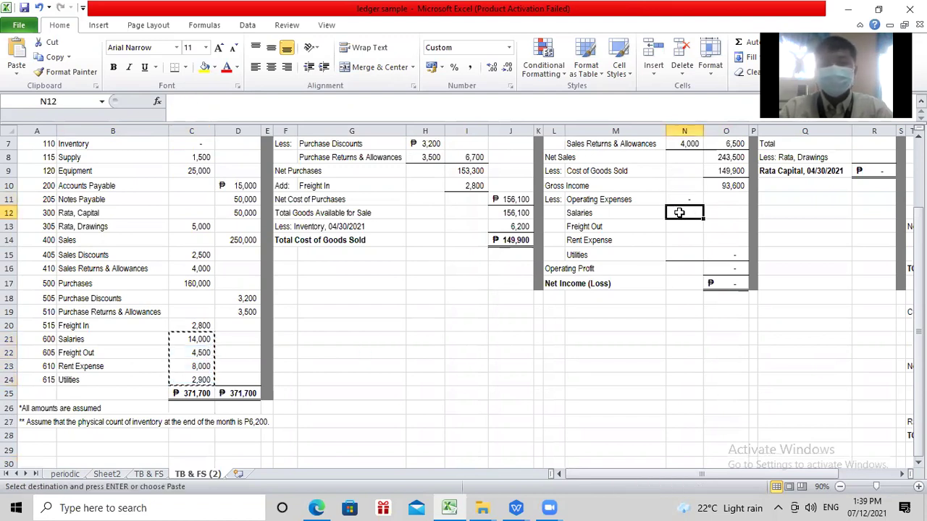
right_click(680, 213)
click(689, 266)
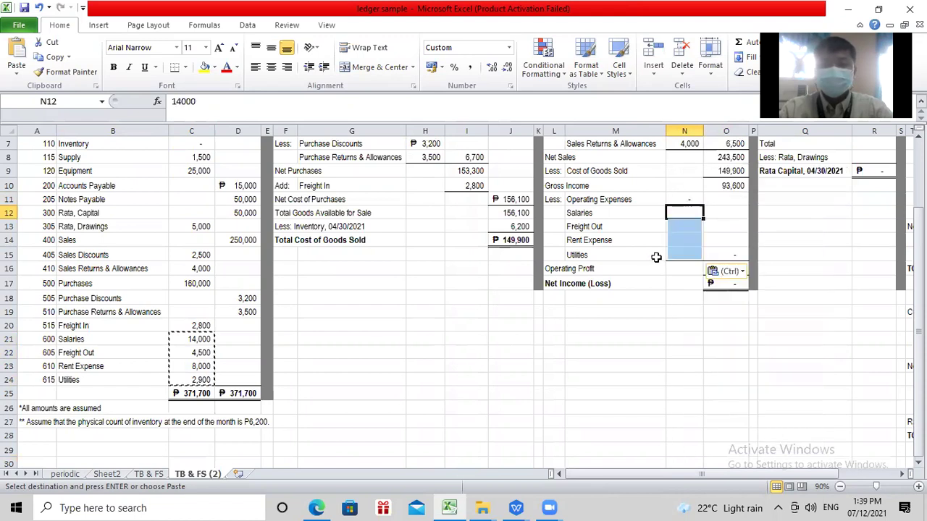
click(660, 289)
Total the operating expenses in O15 with a SUM formula over N12:N15
click(709, 254)
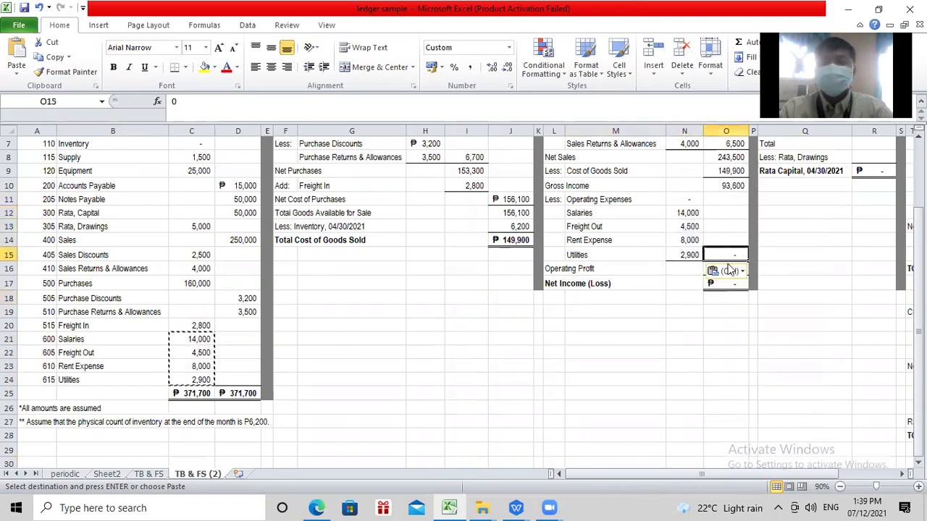
click(660, 284)
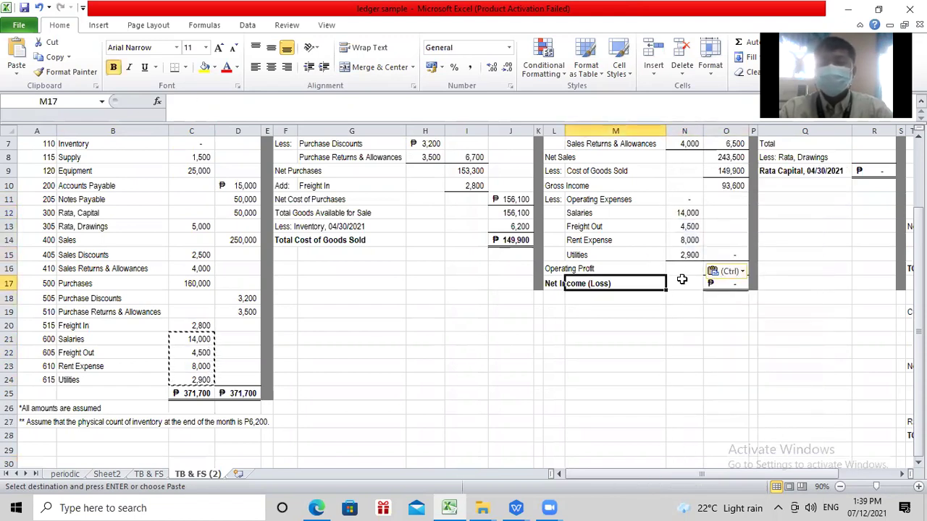
click(712, 255)
text(=)
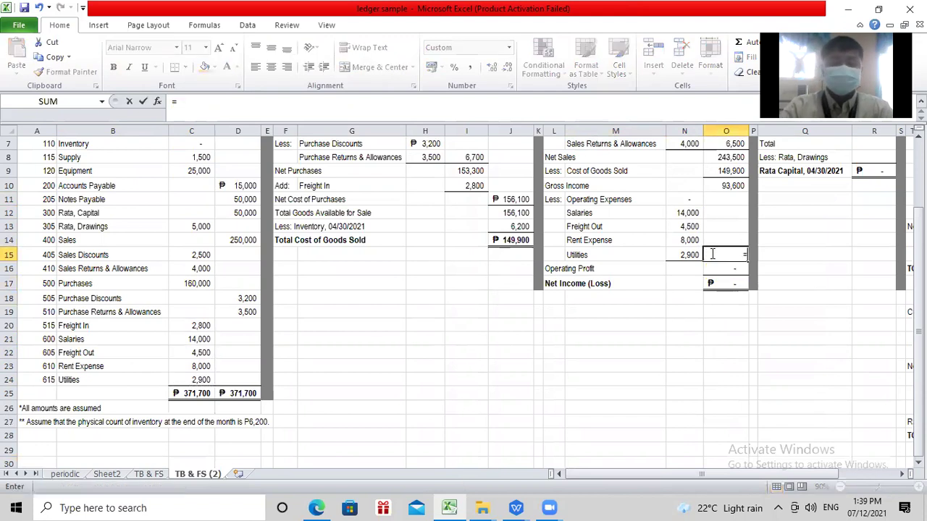
text(sum()
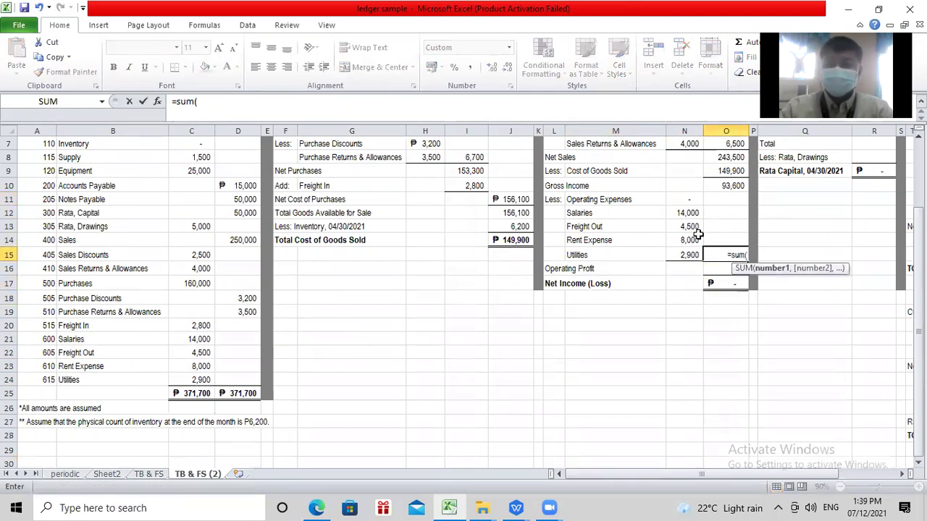
drag(688, 211, 697, 255)
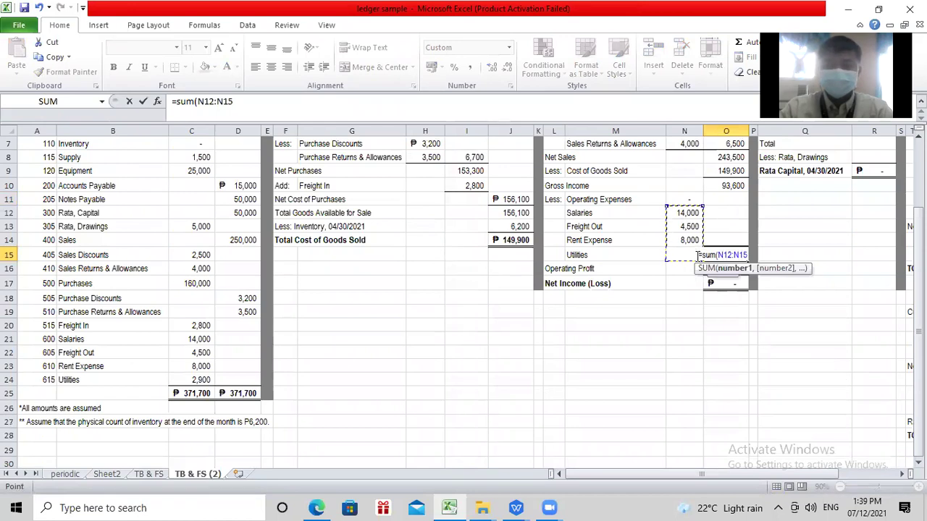
text())
key(Return)
click(649, 312)
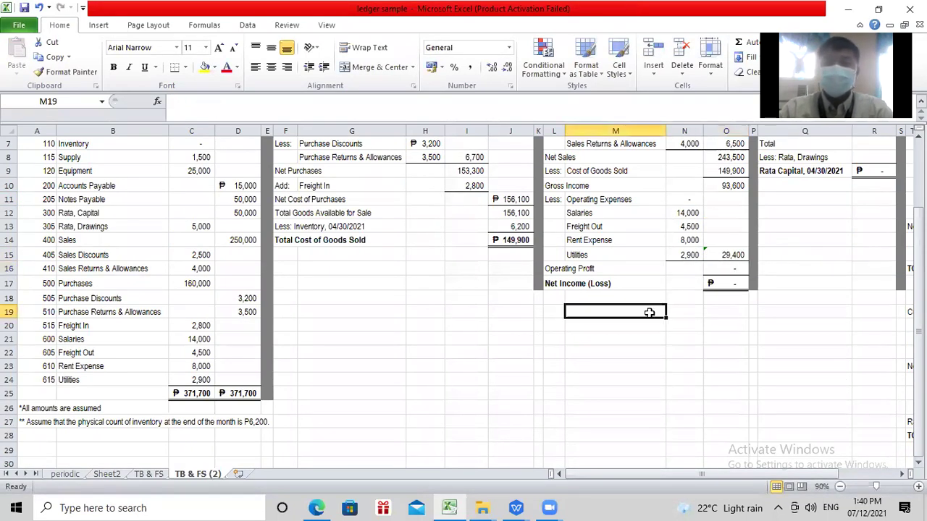
drag(688, 212, 690, 251)
click(693, 284)
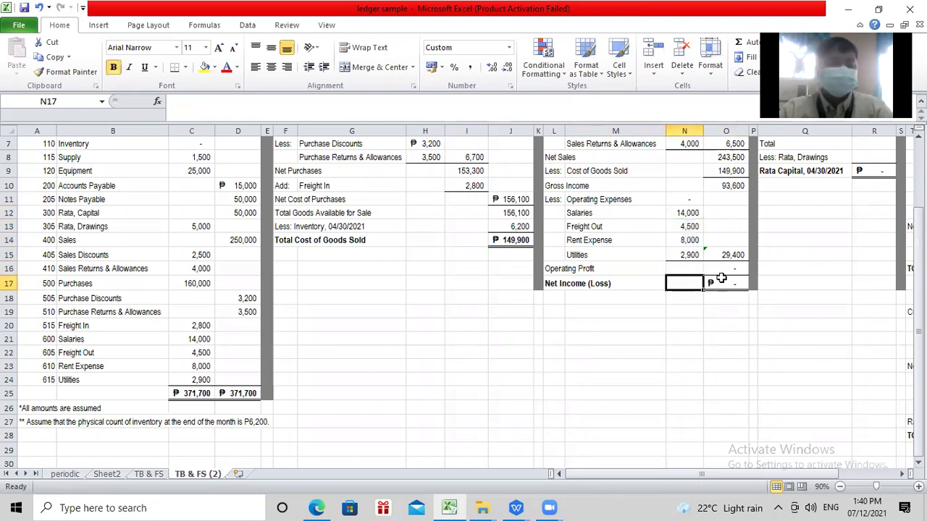
Compute Operating Profit in O16 by subtracting the total operating expenses O15 from Gross Income O10
click(734, 265)
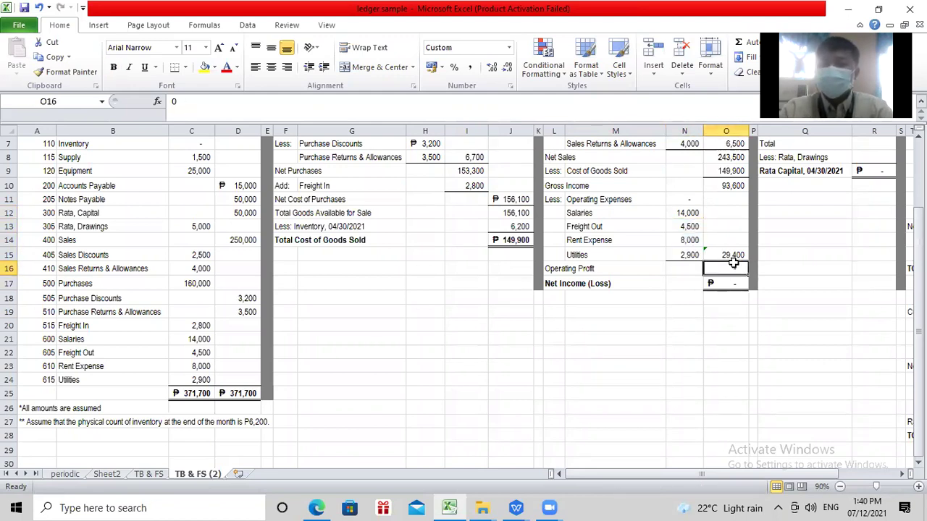
text(+)
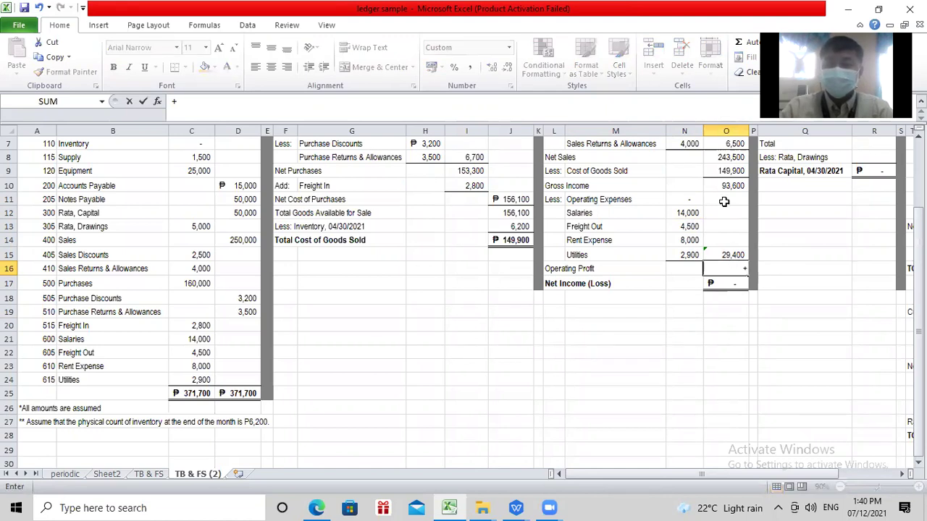
click(718, 187)
text(-)
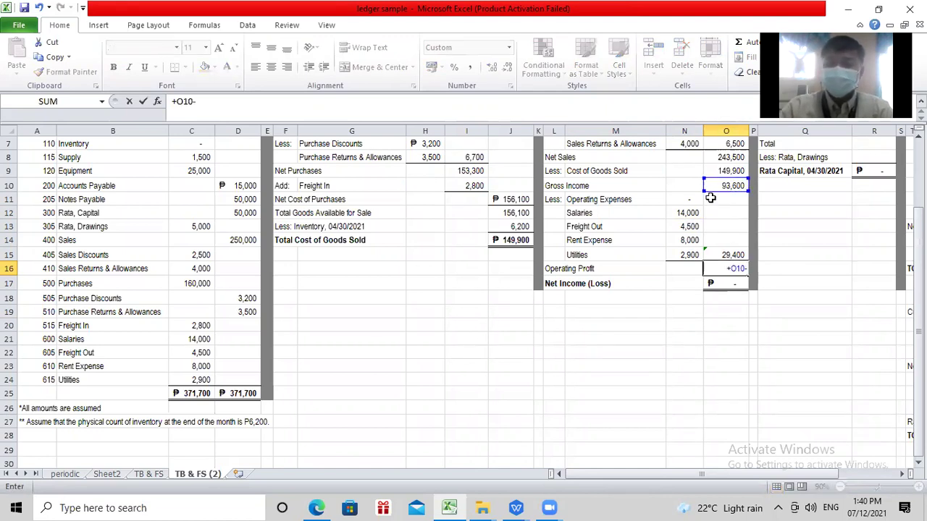
click(721, 256)
key(Return)
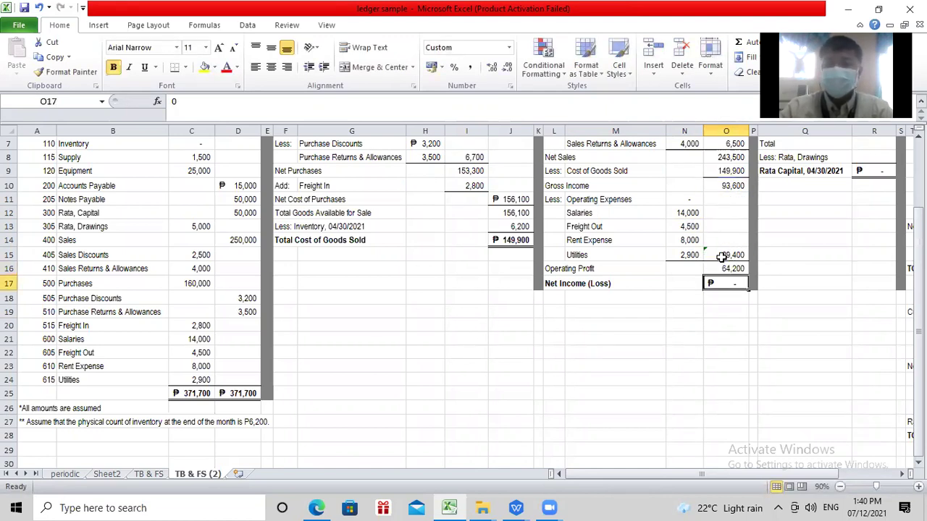
Link Net Income (Loss) in O17 to the Operating Profit in O16
click(552, 270)
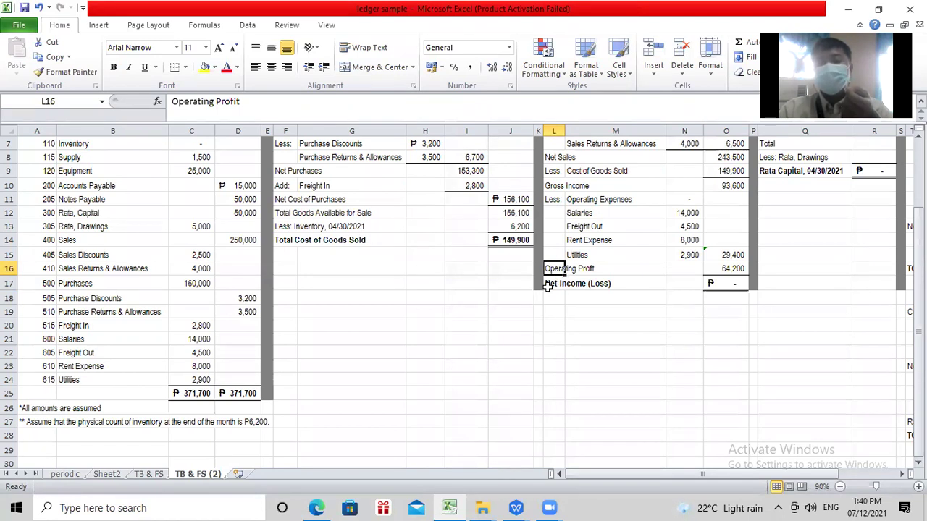
click(555, 285)
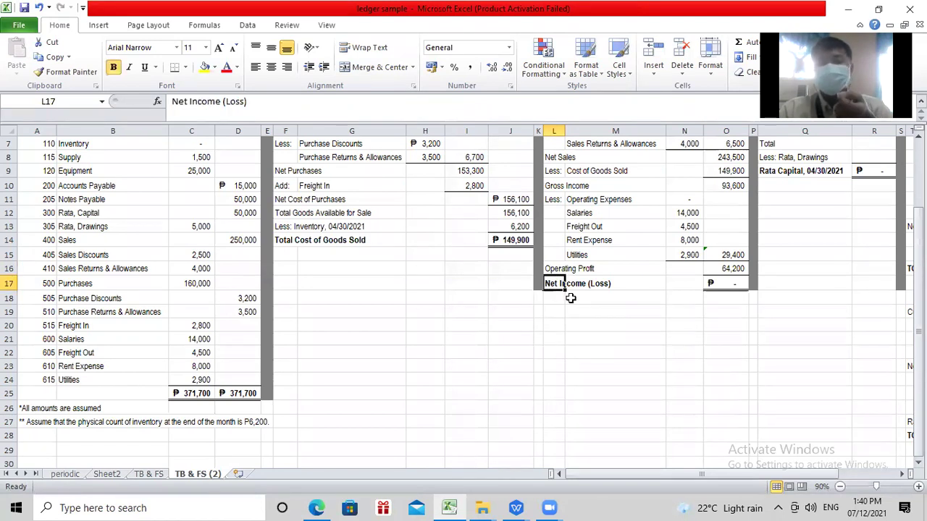
click(717, 284)
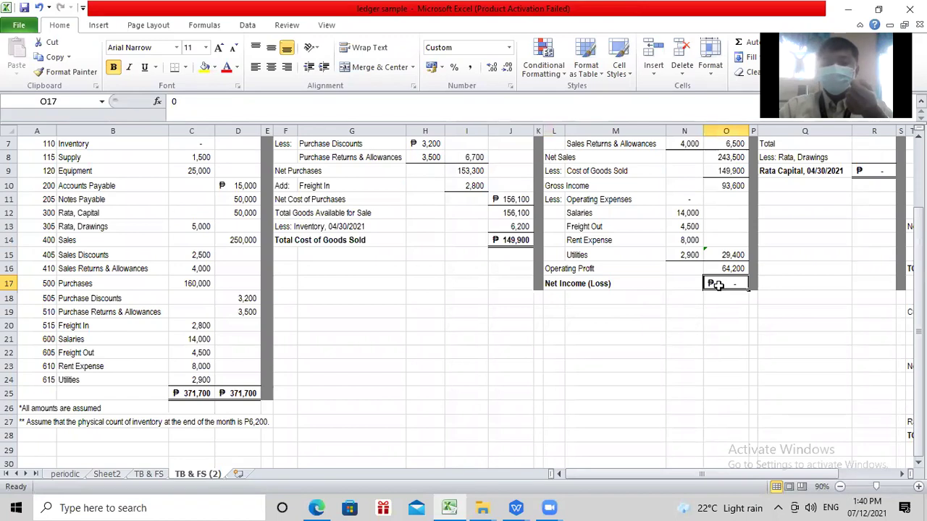
text(+)
click(735, 269)
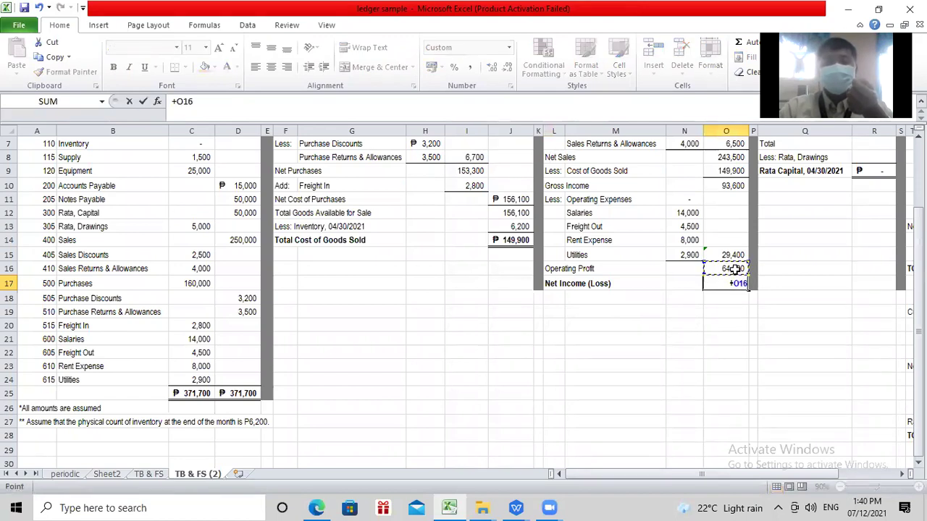
key(Return)
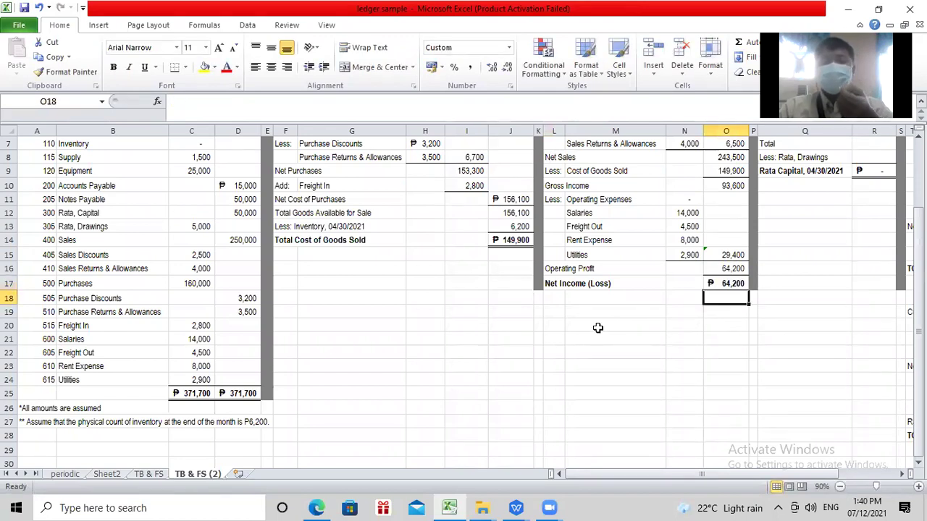
Examine the peso sign placement on the first debit and credit amounts and the column totals of the trial balance
scroll(598, 330, up, 2)
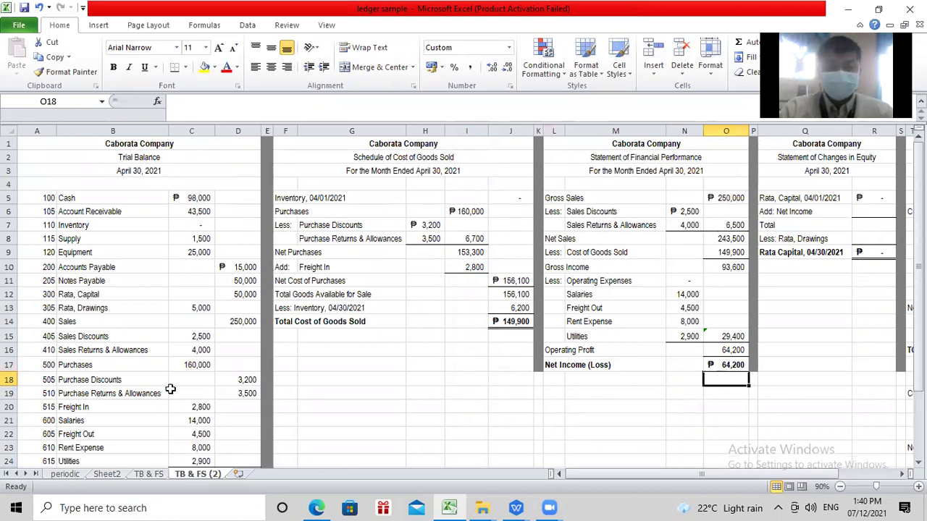
click(178, 196)
click(222, 261)
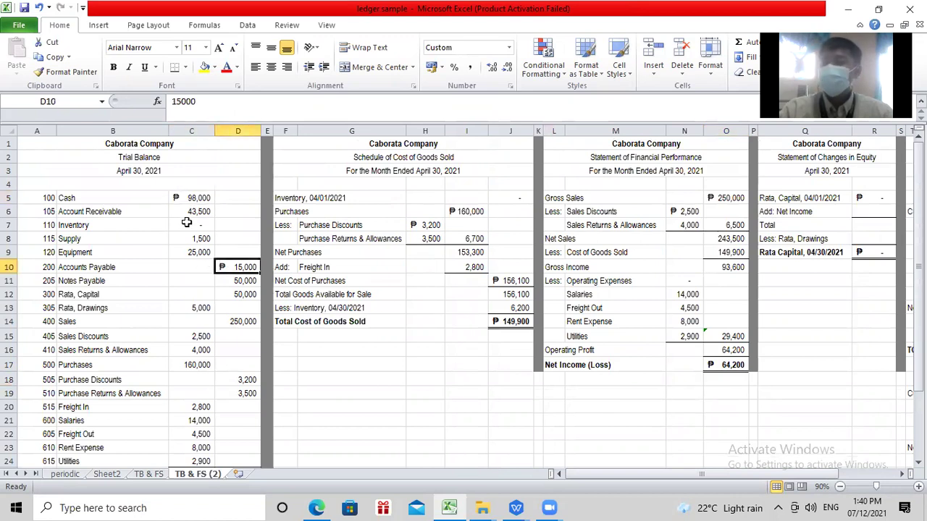
click(185, 197)
click(232, 265)
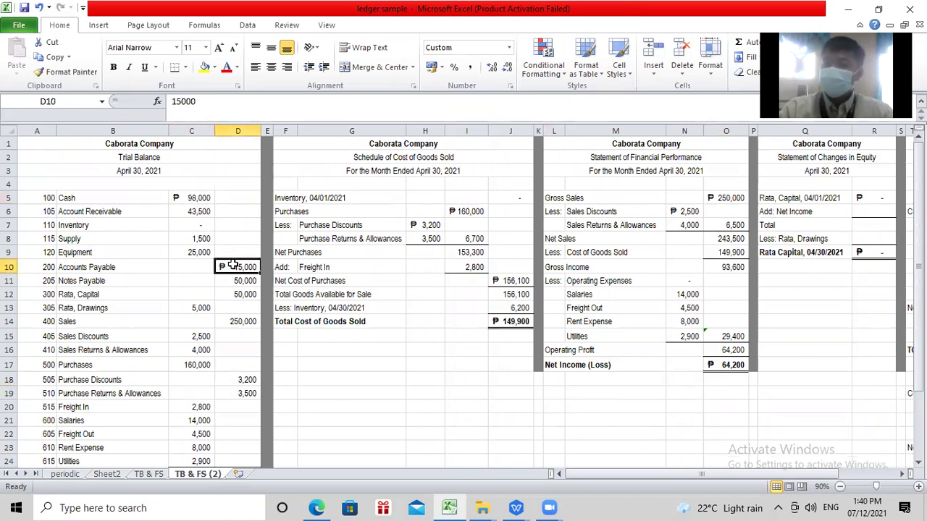
scroll(224, 195, down, 2)
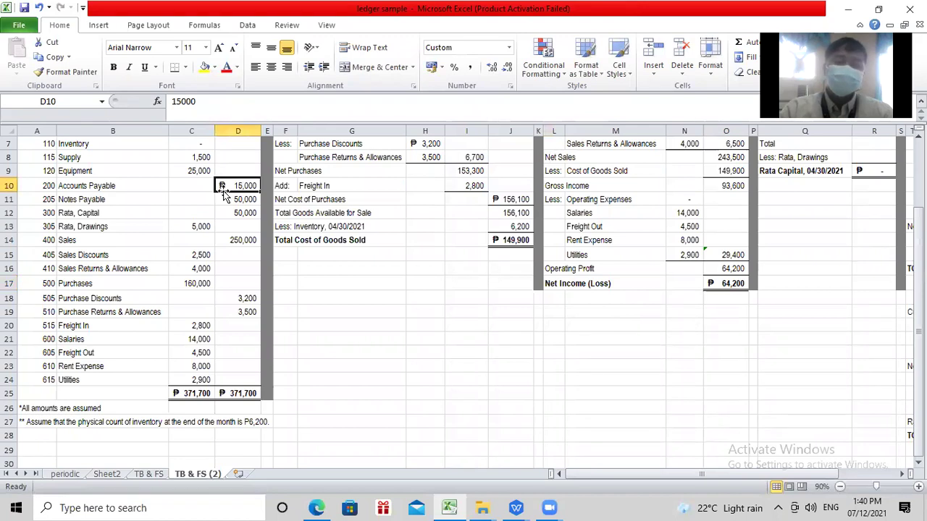
scroll(225, 196, down, 1)
click(174, 352)
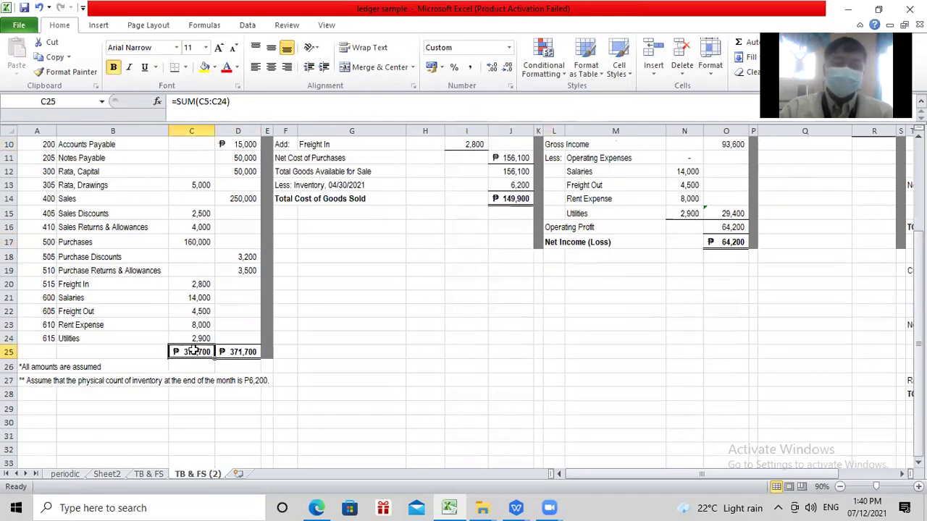
click(230, 352)
click(190, 366)
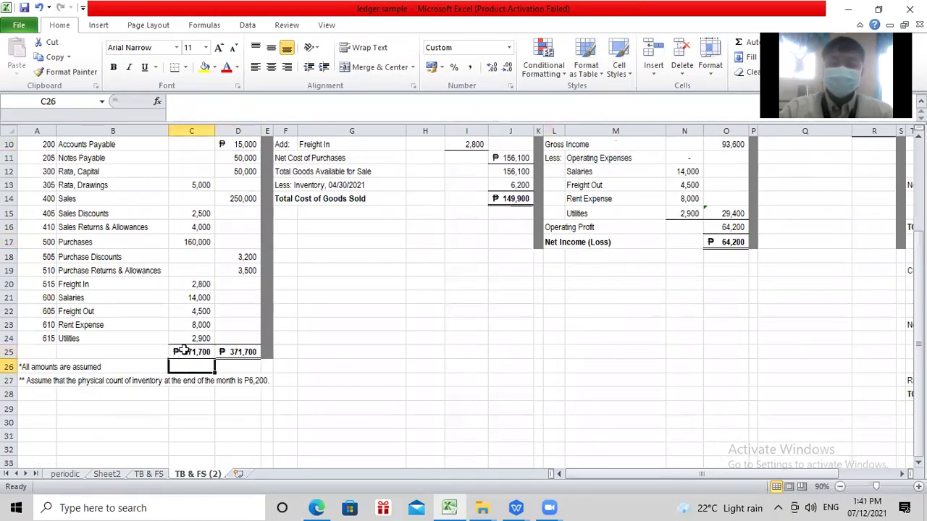
click(155, 352)
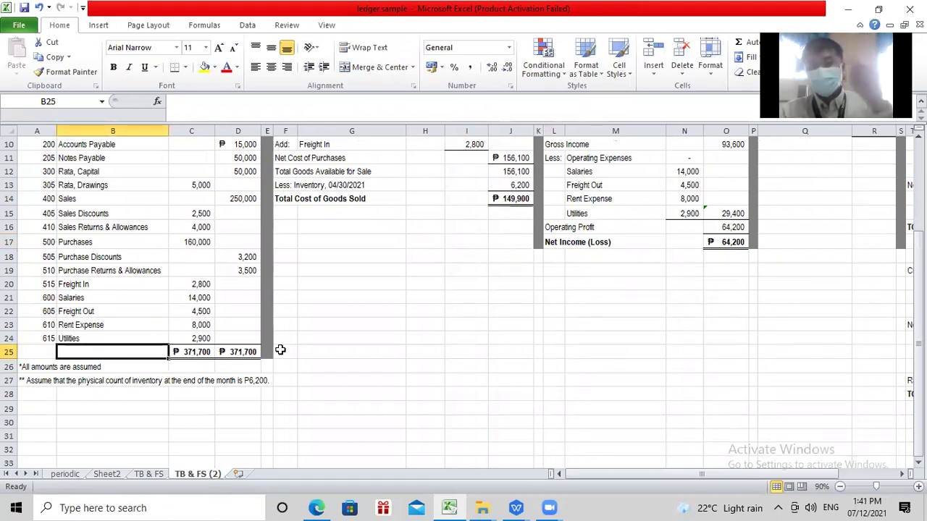
Examine the peso sign placement in H7, I6, J11 and J14 of the Schedule of Cost of Goods Sold
scroll(449, 309, up, 3)
click(428, 225)
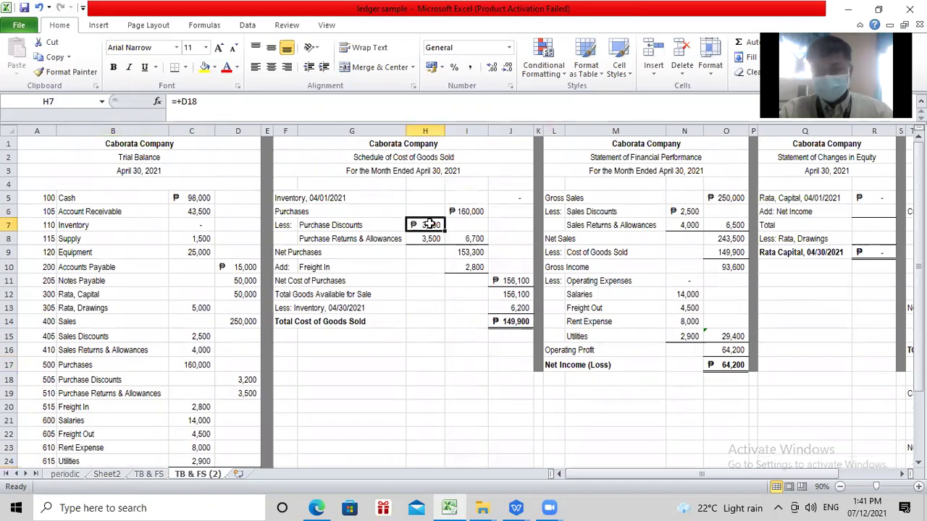
click(463, 212)
click(498, 281)
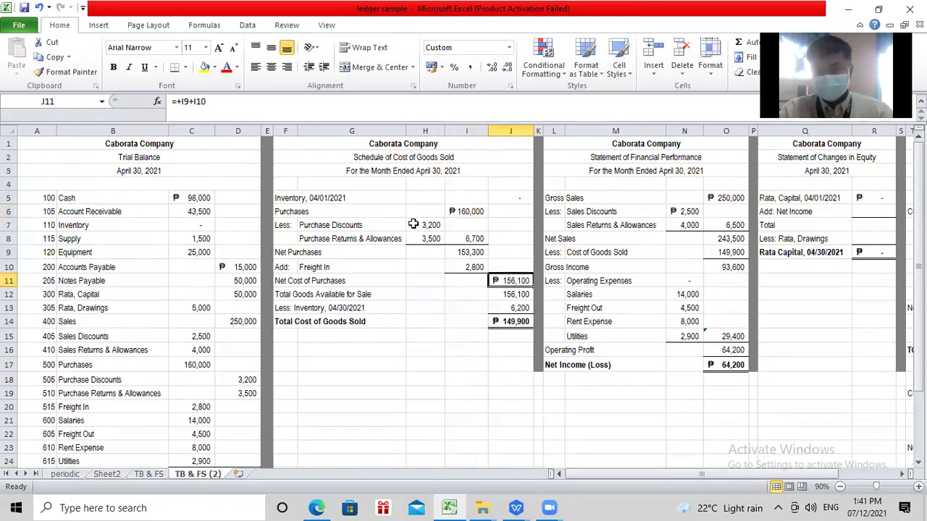
click(429, 226)
click(463, 211)
click(504, 281)
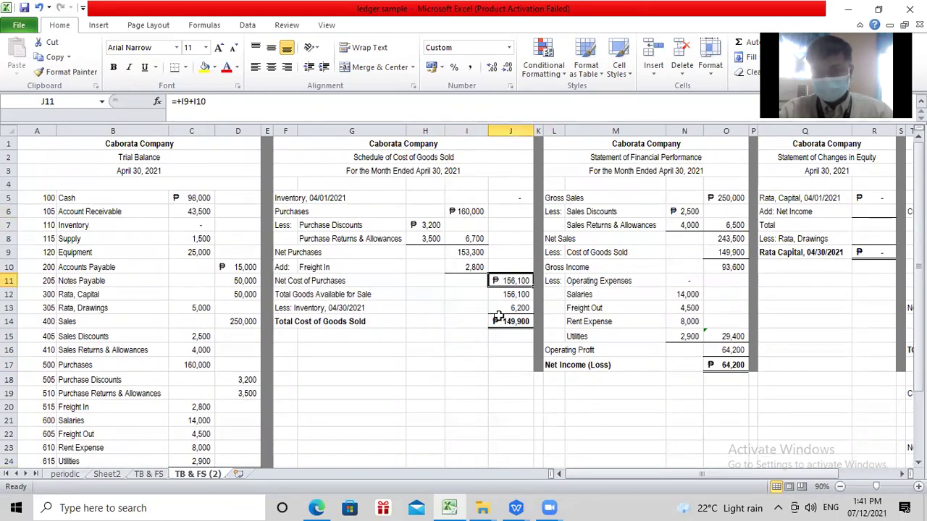
click(498, 318)
click(475, 363)
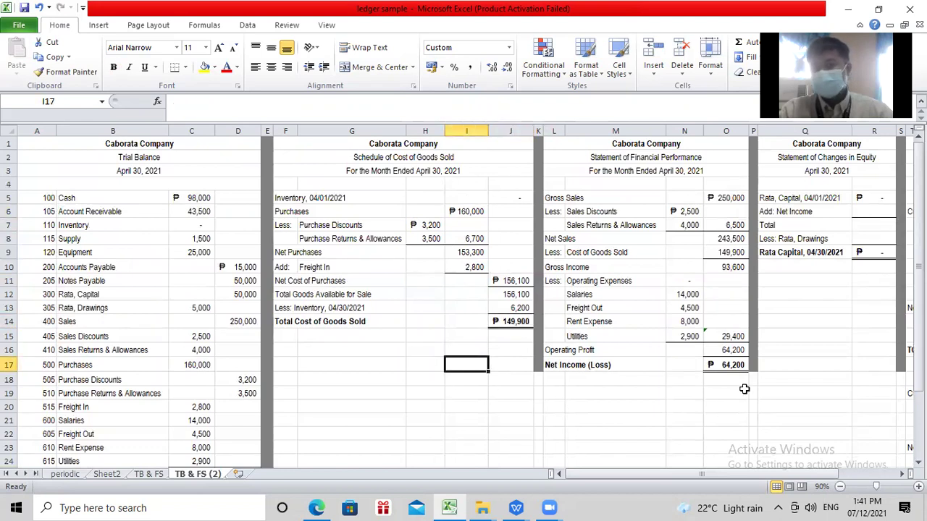
View the Statement of Changes in Equity and the layout of the Statement of Financial Position
click(755, 308)
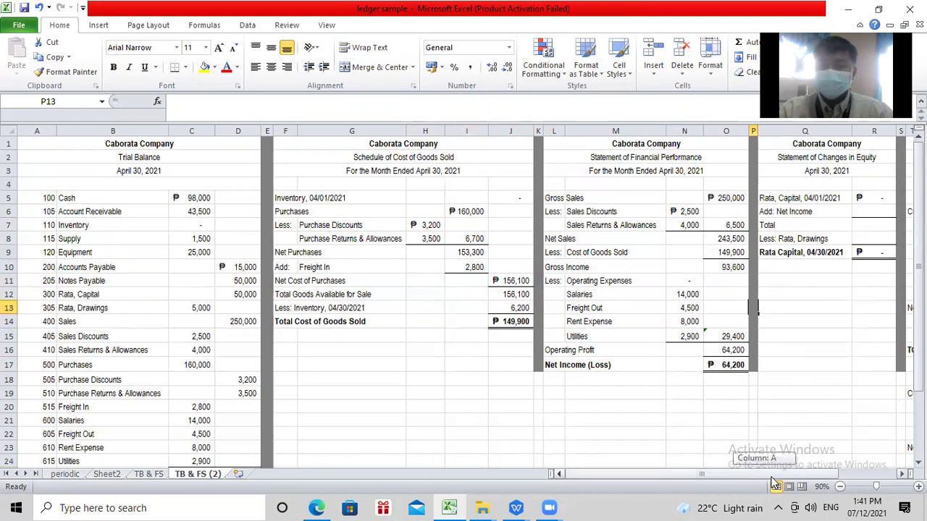
drag(772, 479, 830, 479)
click(706, 321)
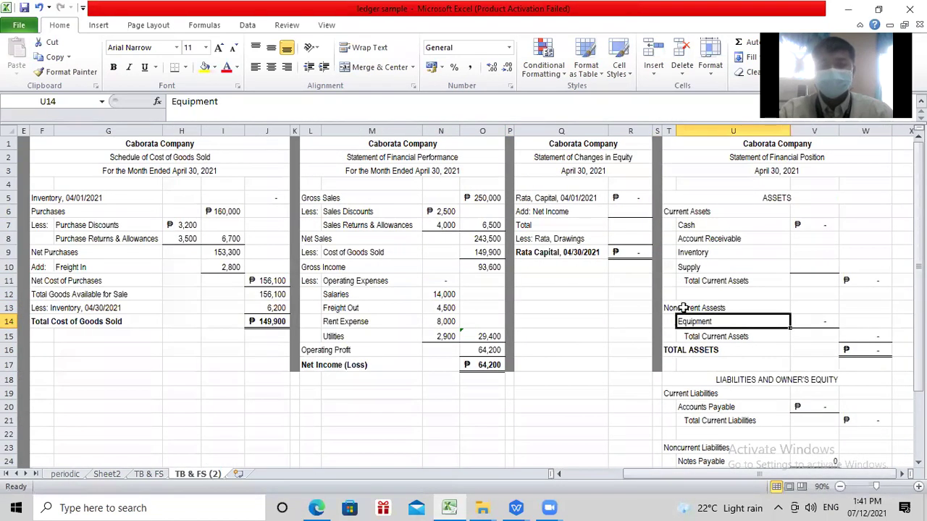
Link the owner's 04/01/2021 capital in R5 of the Statement of Changes in Equity to the trial balance capital in D12
click(624, 199)
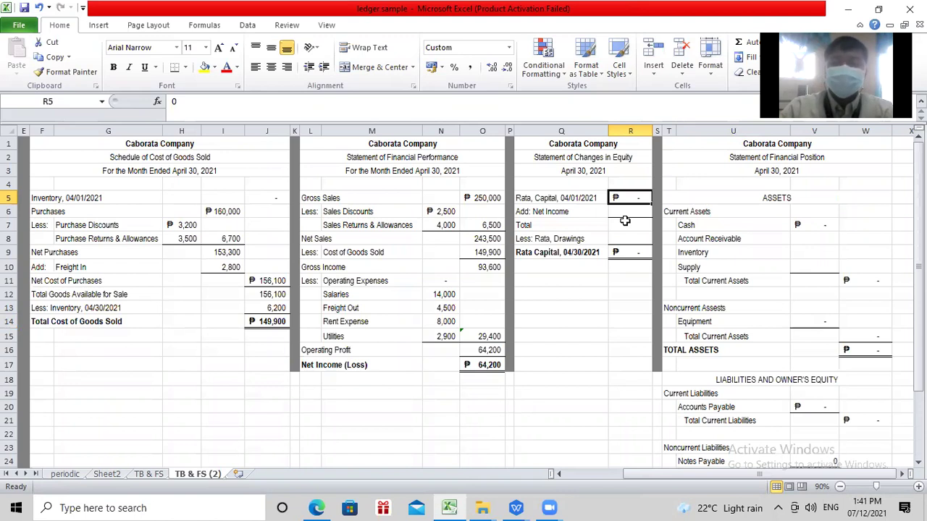
text(+)
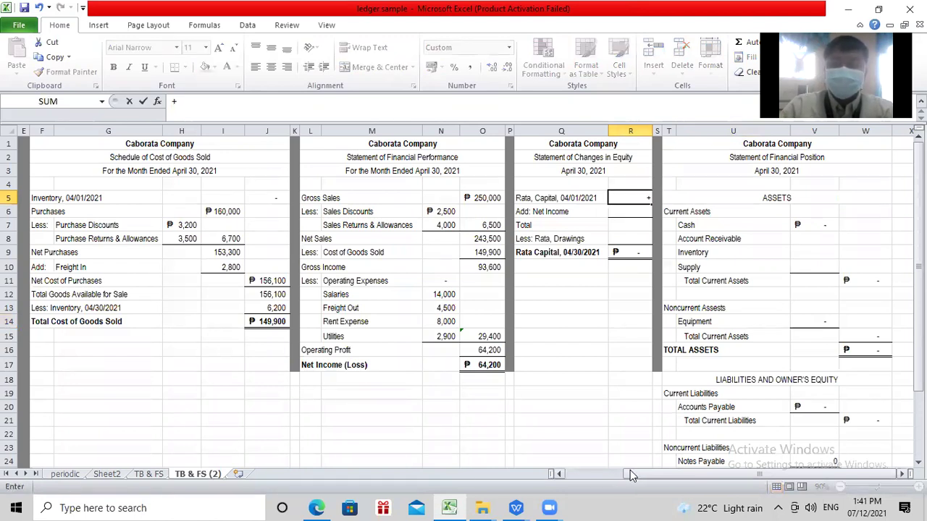
drag(630, 470, 550, 470)
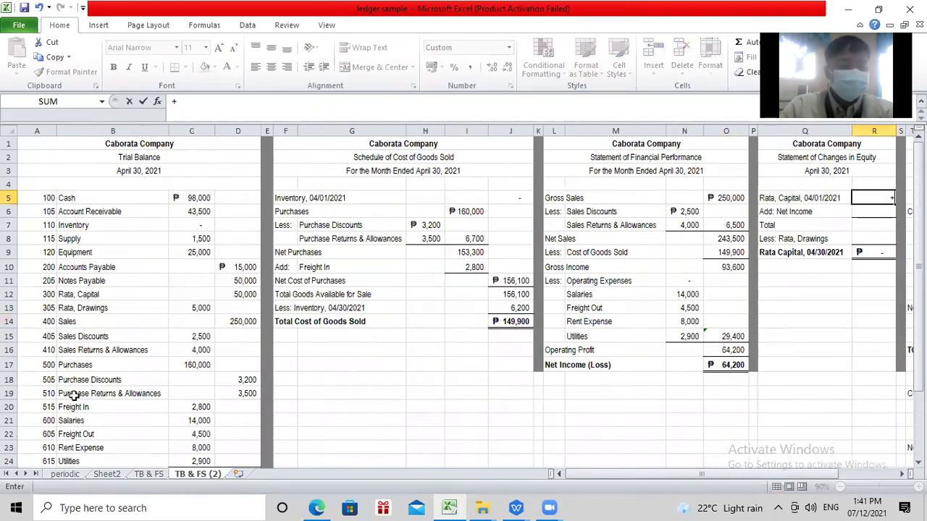
click(227, 295)
key(Return)
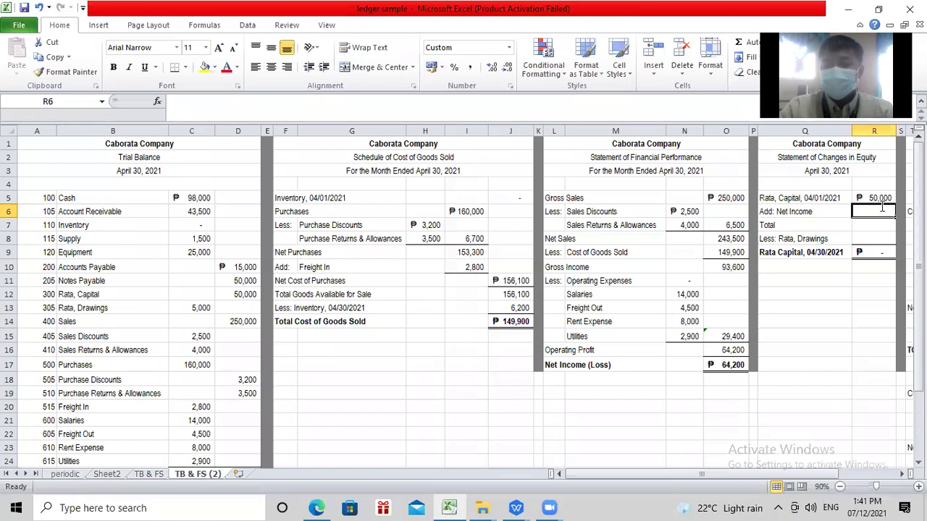
Link Add: Net Income in R6 to the Net Income (Loss) in O17 of the Statement of Financial Performance
text(+)
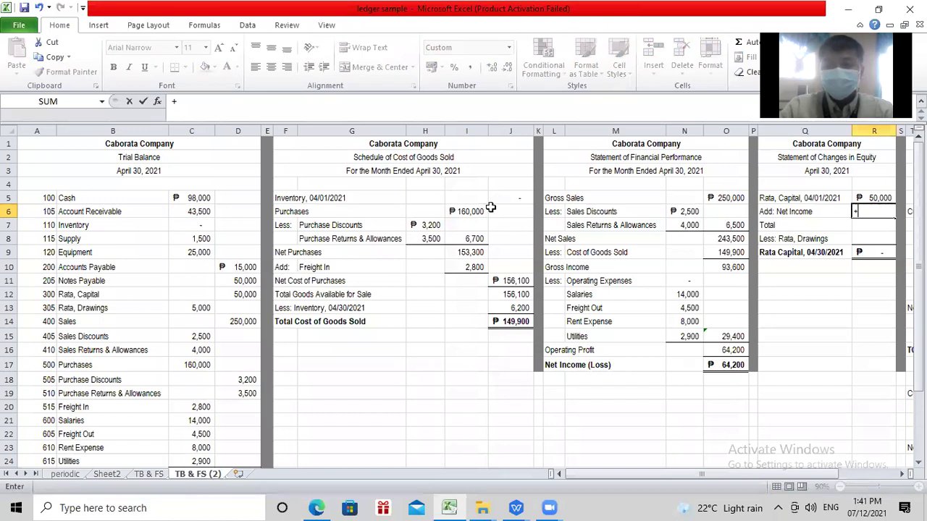
click(739, 366)
key(Return)
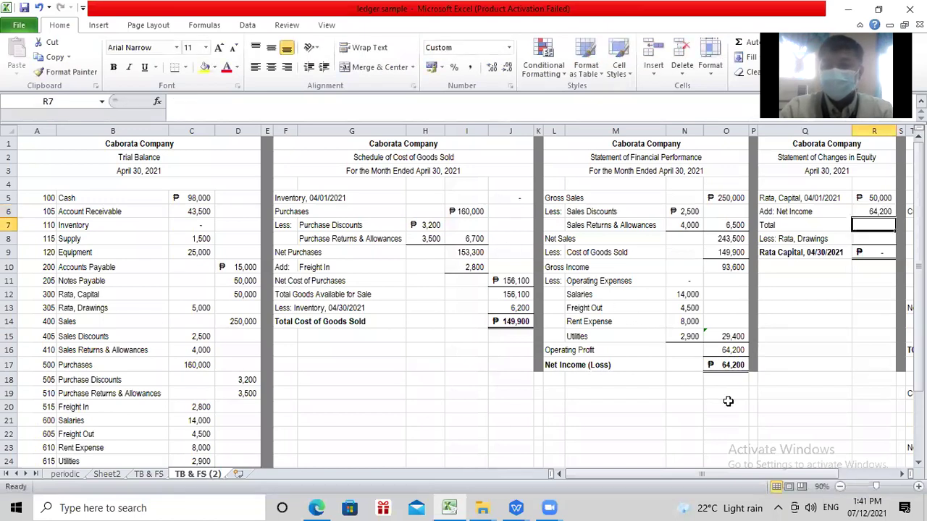
Calculate the equity Total in R7 with the formula +R6+R5, adding net income and beginning capital
text(+)
click(856, 212)
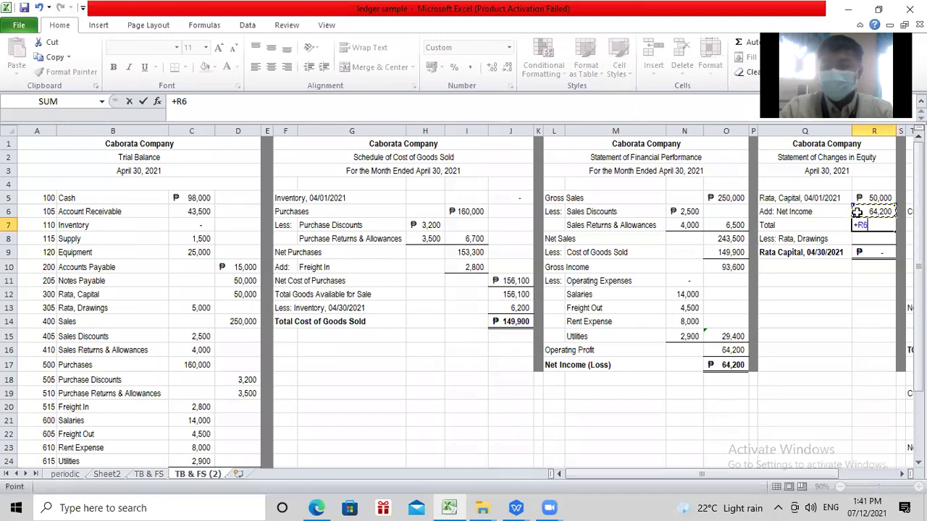
text(+)
click(857, 199)
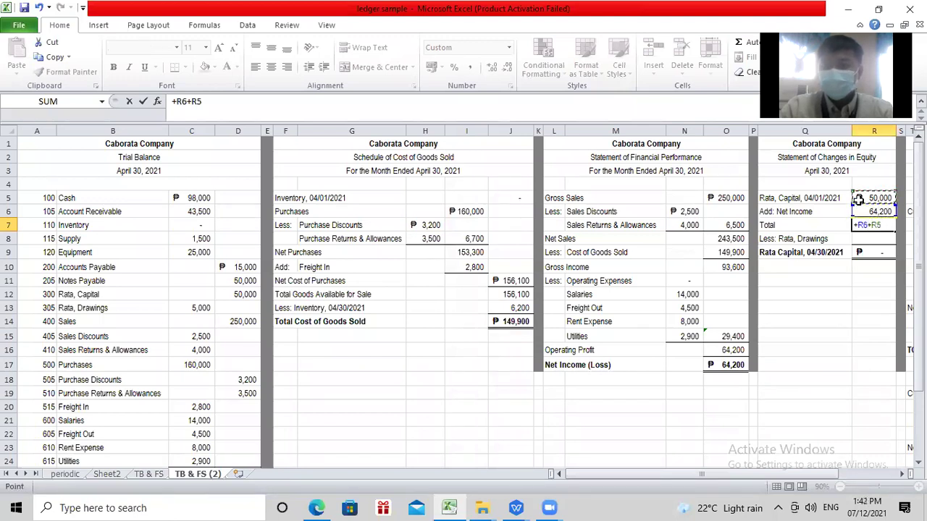
key(Return)
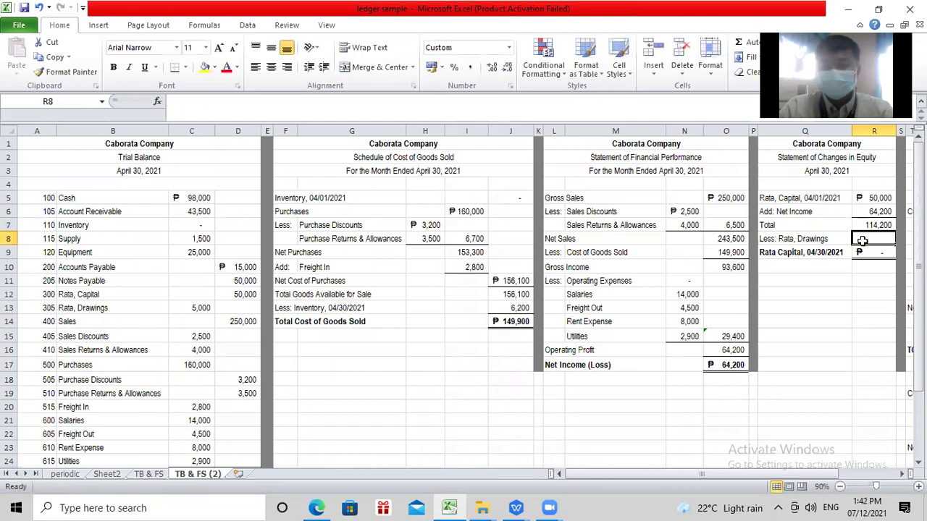
Link the owner's drawings in R8 to the drawings amount in C13 of the trial balance
text(+)
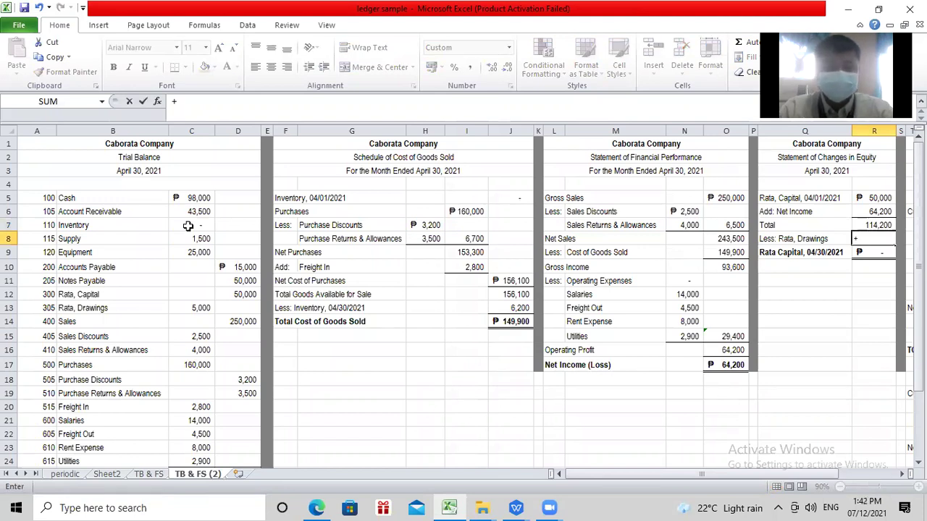
click(185, 310)
key(Return)
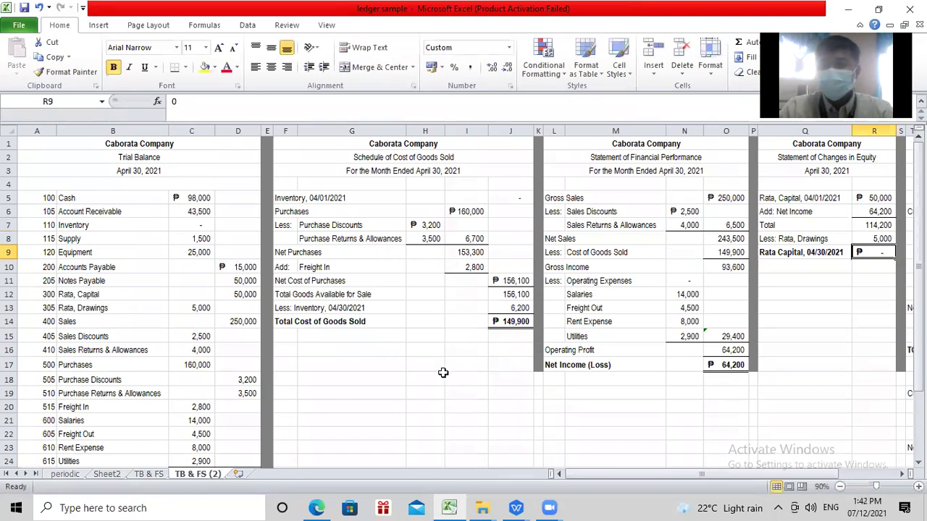
Calculate the owner's 04/30/2021 capital in R9 with the formula +R7-R8, subtracting drawings from the Total
text(+)
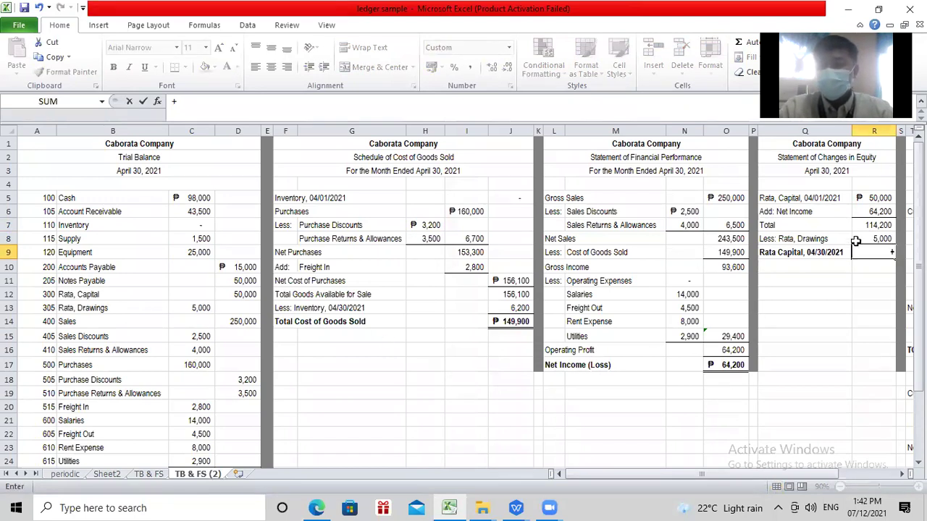
click(880, 227)
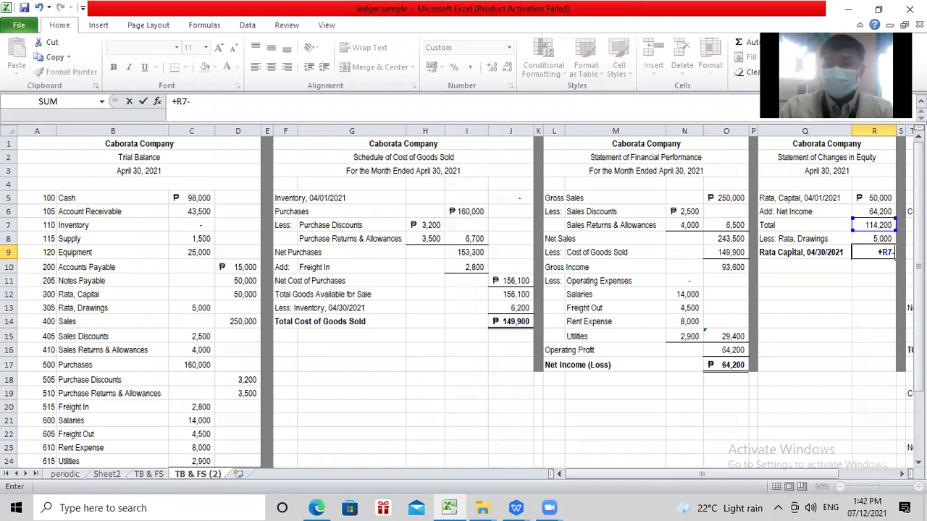
text(-)
click(875, 237)
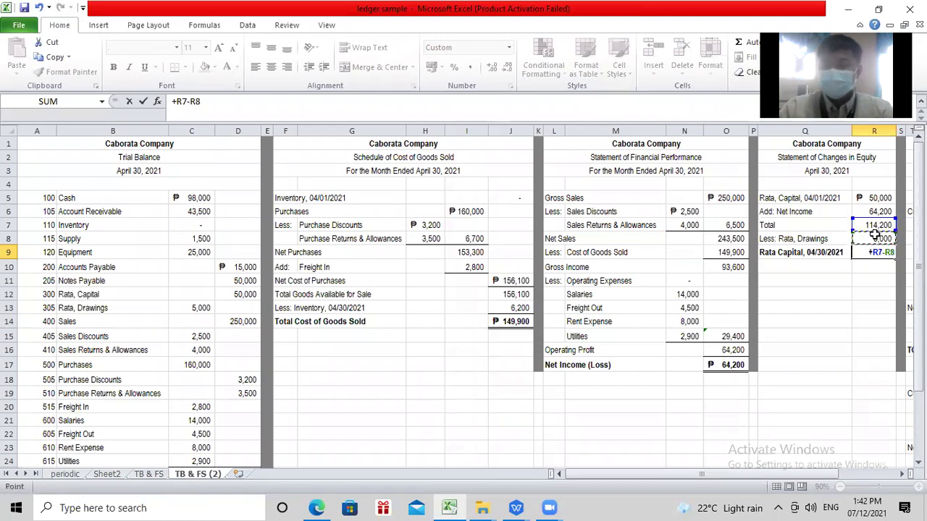
key(Return)
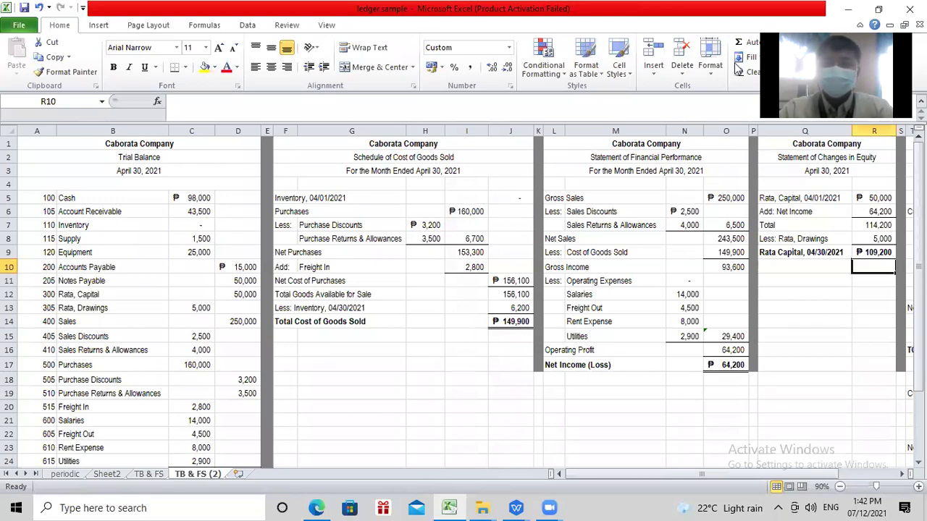
Examine the ending capital in R9 and the beginning capital in R5 of the Statement of Changes in Equity
scroll(557, 325, right, 2)
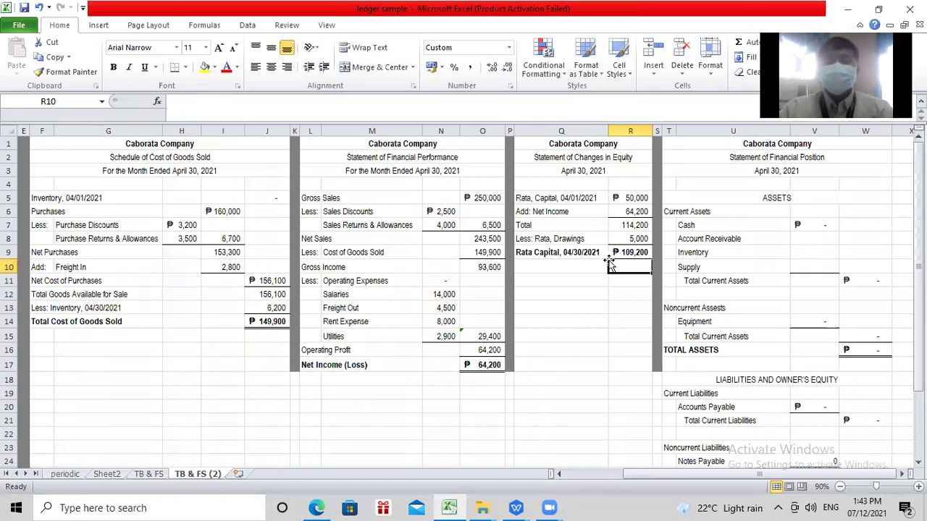
click(621, 251)
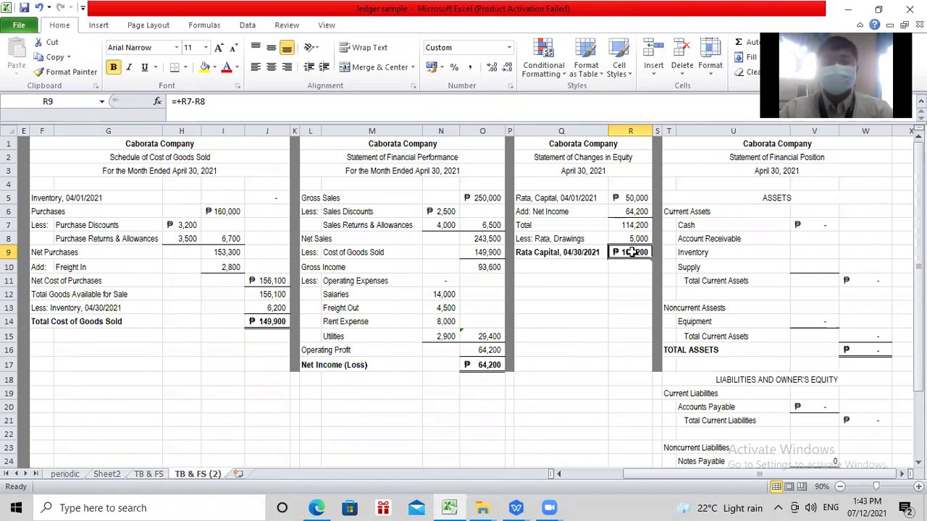
click(634, 198)
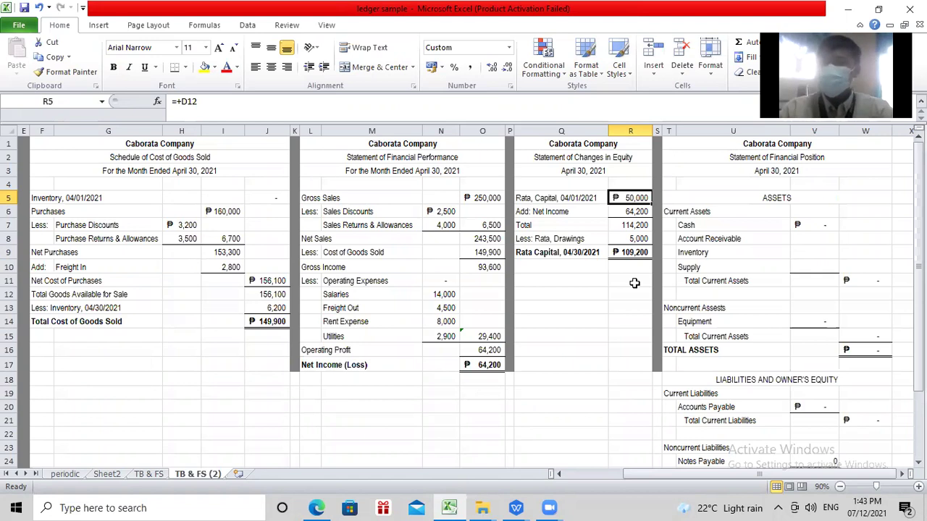
drag(659, 473, 660, 472)
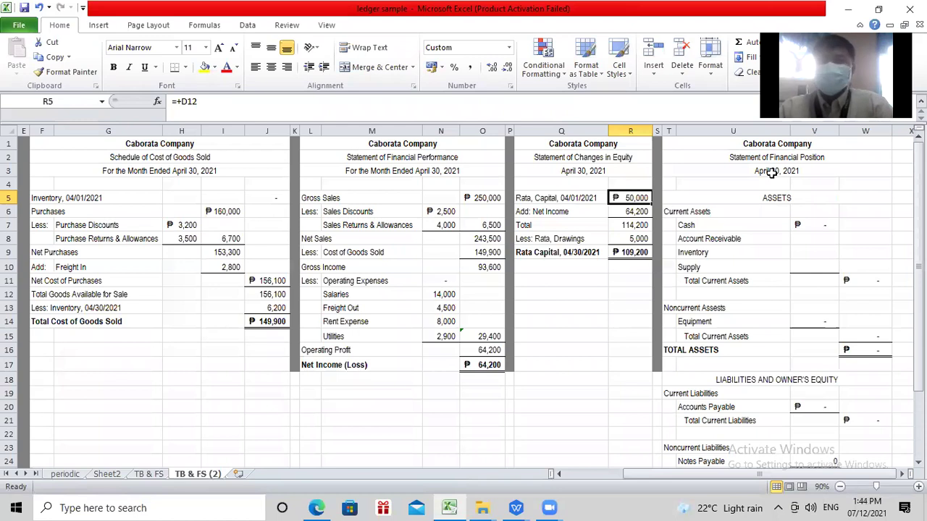
Examine the ASSETS heading, the Current Assets group and its Cash and Account Receivable lines in the Statement of Financial Position
click(757, 197)
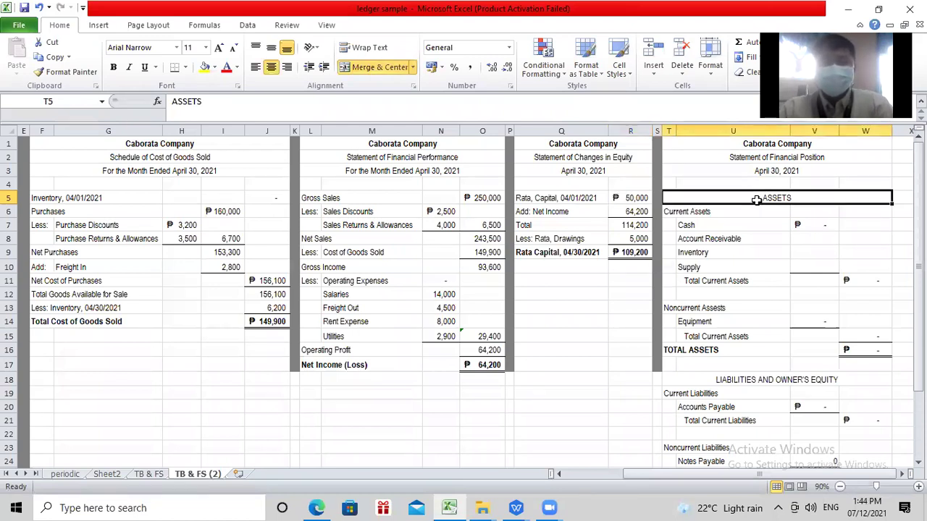
click(719, 213)
click(701, 224)
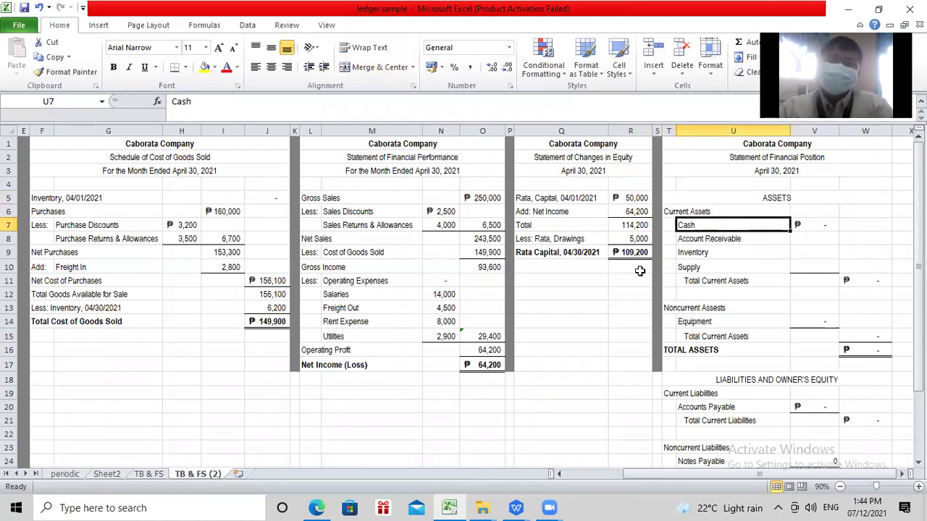
click(735, 238)
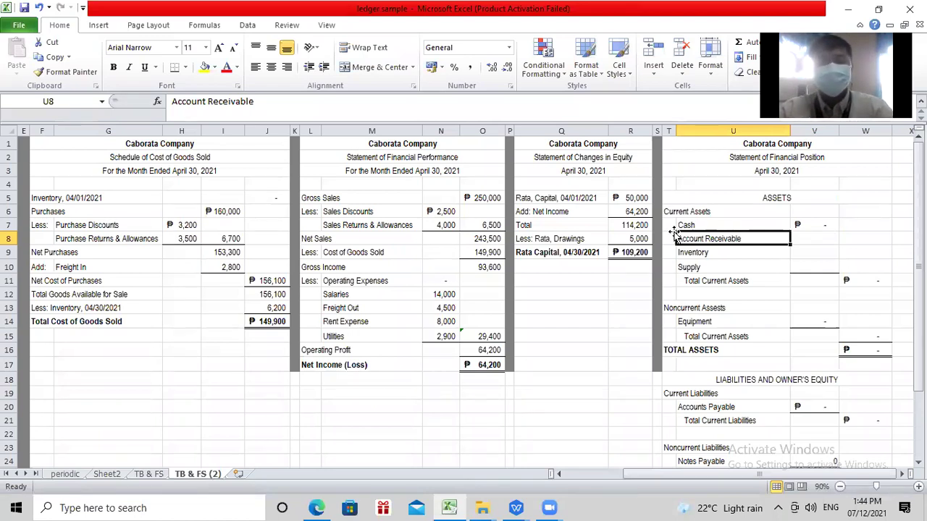
click(708, 210)
scroll(712, 206, down, 1)
scroll(712, 206, up, 1)
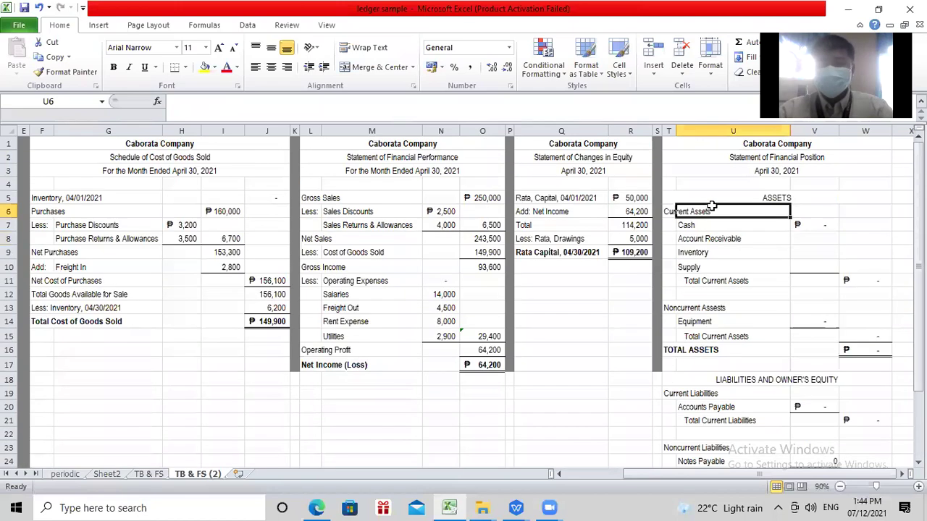
scroll(712, 206, down, 1)
scroll(712, 207, up, 1)
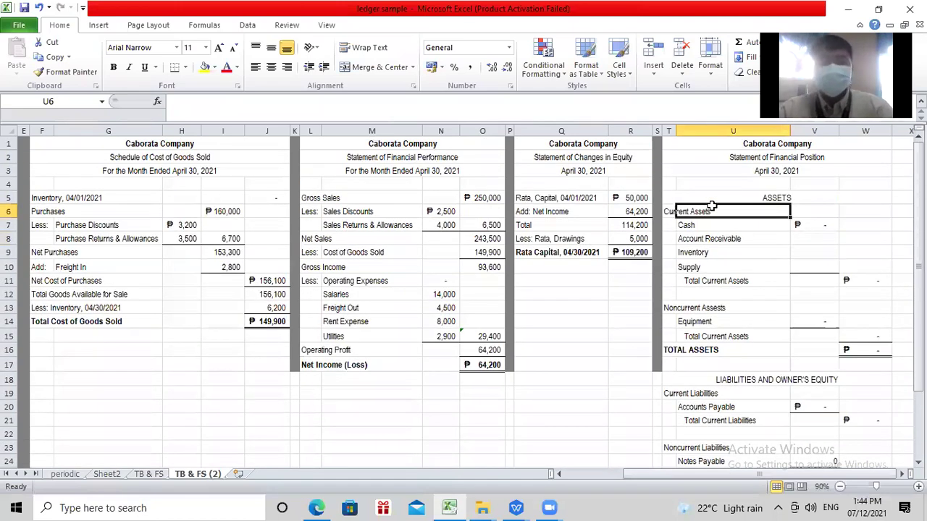
click(760, 197)
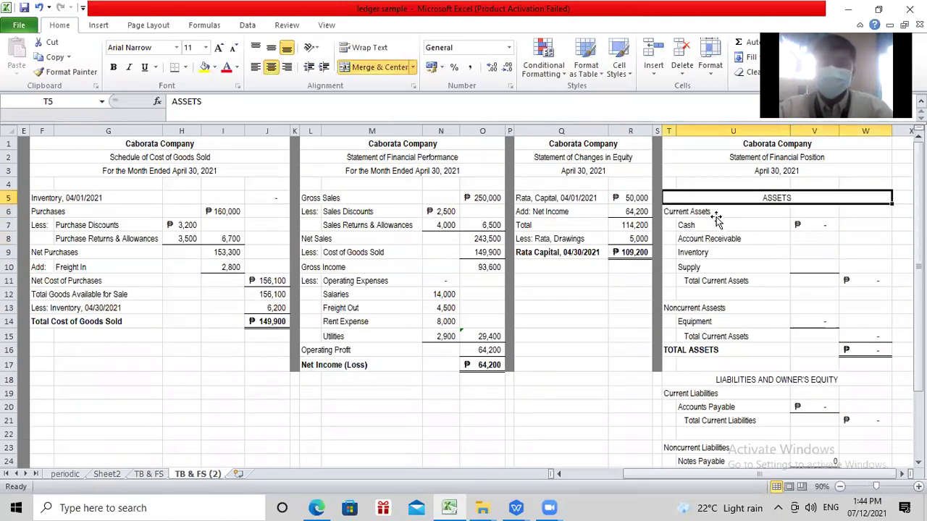
click(714, 215)
click(709, 226)
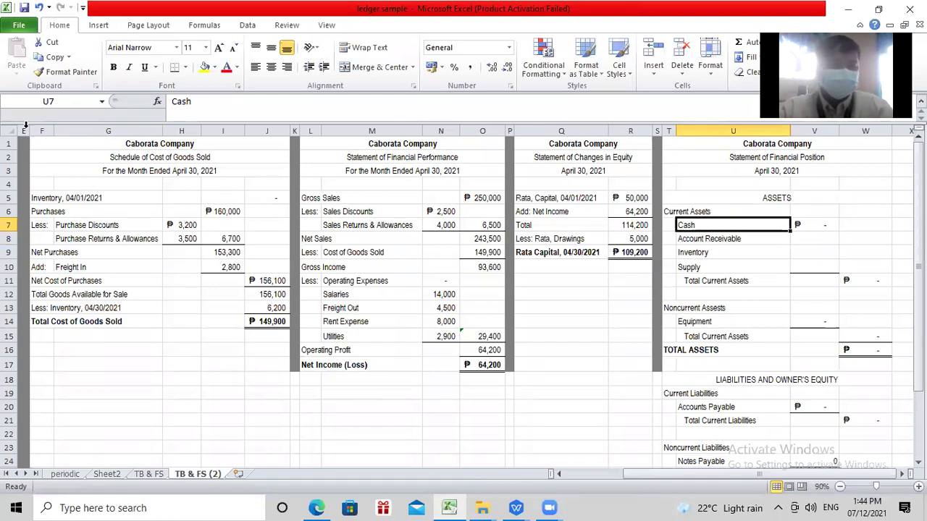
Hide columns E to J, which hold the Schedule of Cost of Goods Sold, to bring the trial balance closer to the other statements
drag(21, 124, 249, 124)
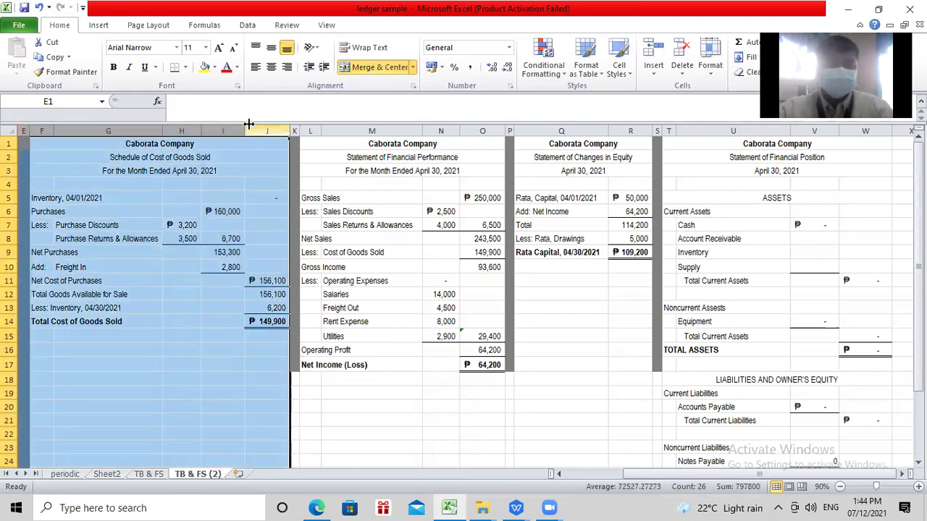
right_click(244, 134)
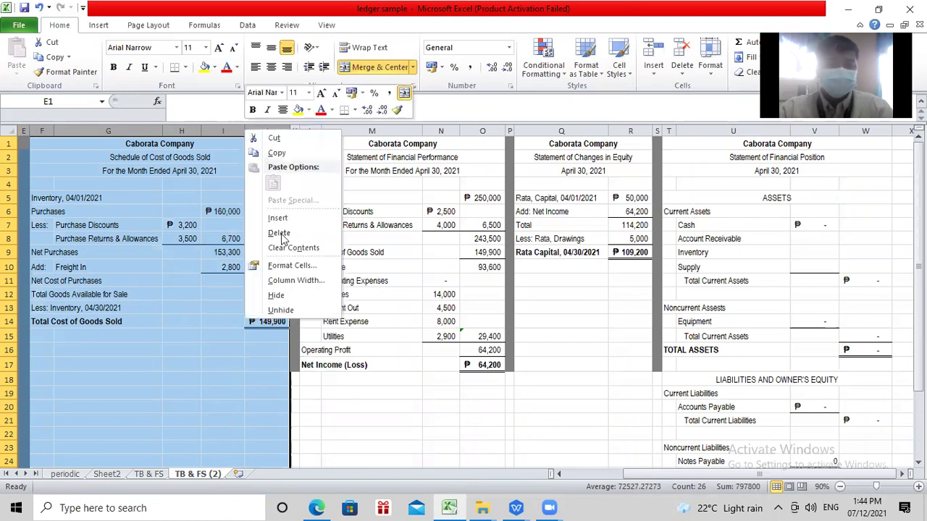
click(276, 296)
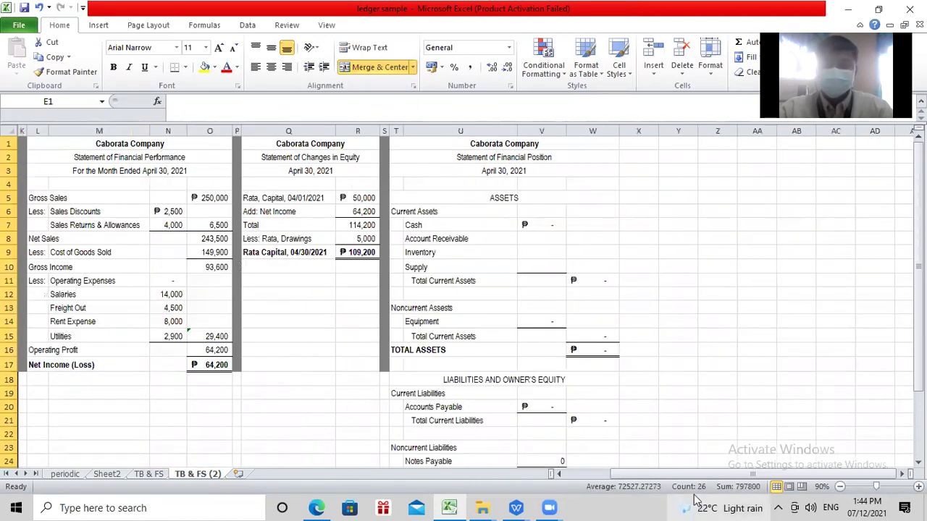
drag(694, 475, 510, 475)
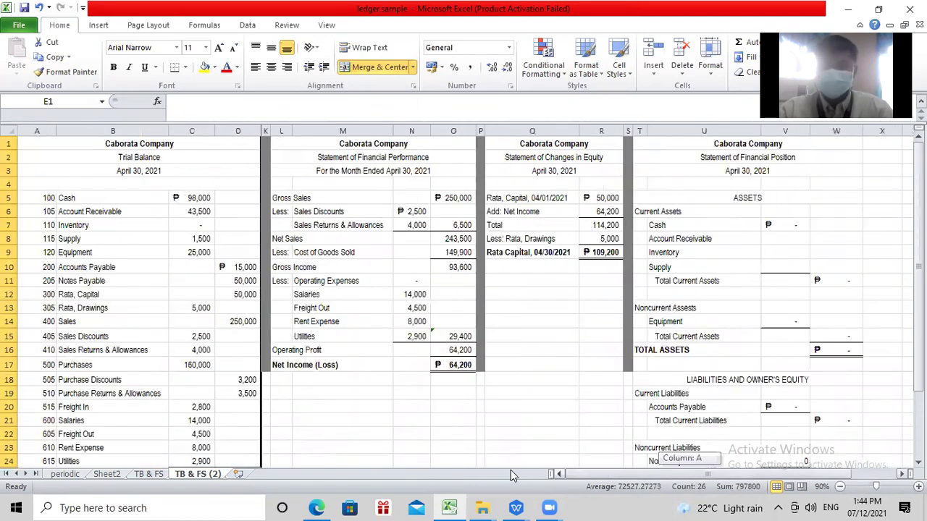
Compare the Current Assets section with the trial balance's Cash, Account Receivable, Inventory and Supply accounts in B5:B8
click(101, 250)
click(716, 210)
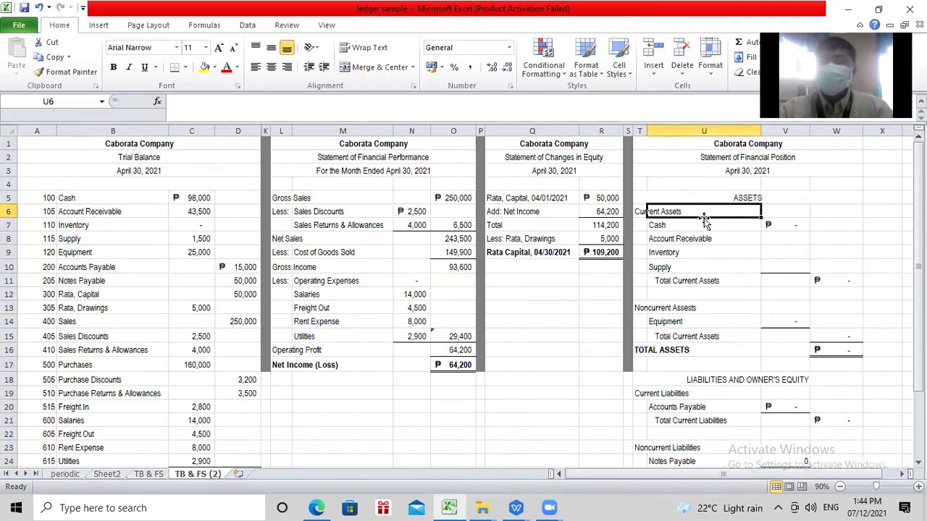
click(691, 227)
click(85, 194)
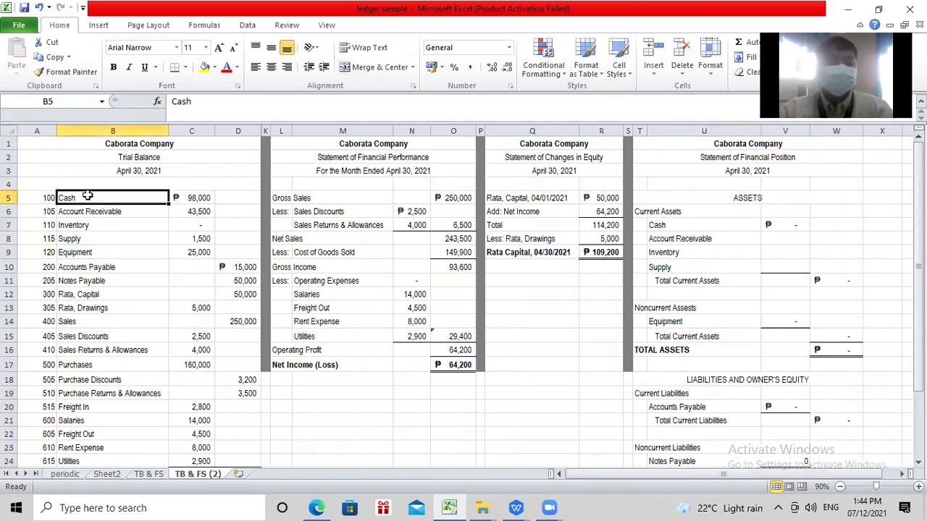
drag(85, 194, 85, 237)
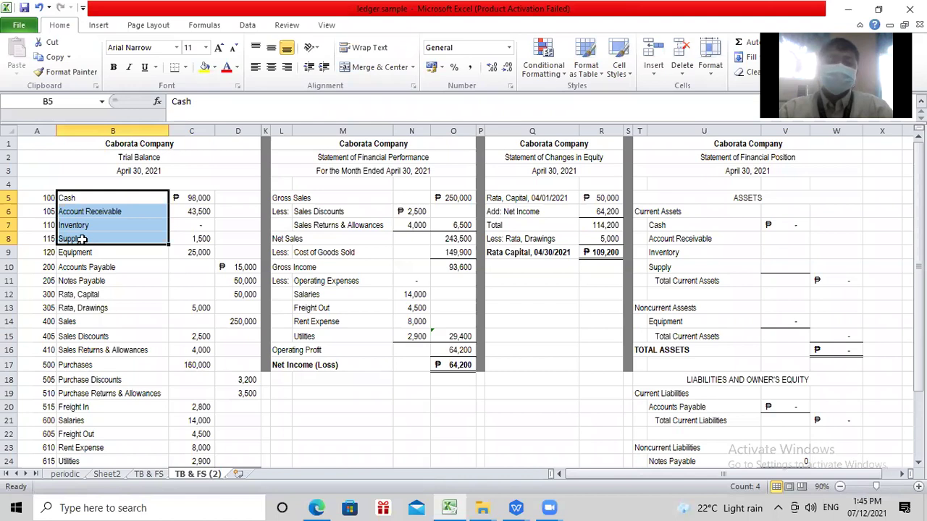
click(82, 239)
click(90, 225)
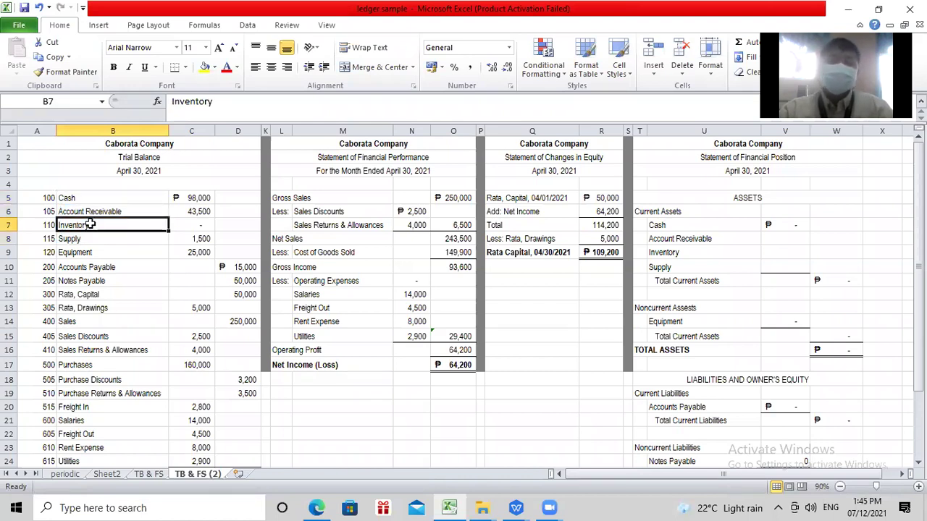
click(90, 210)
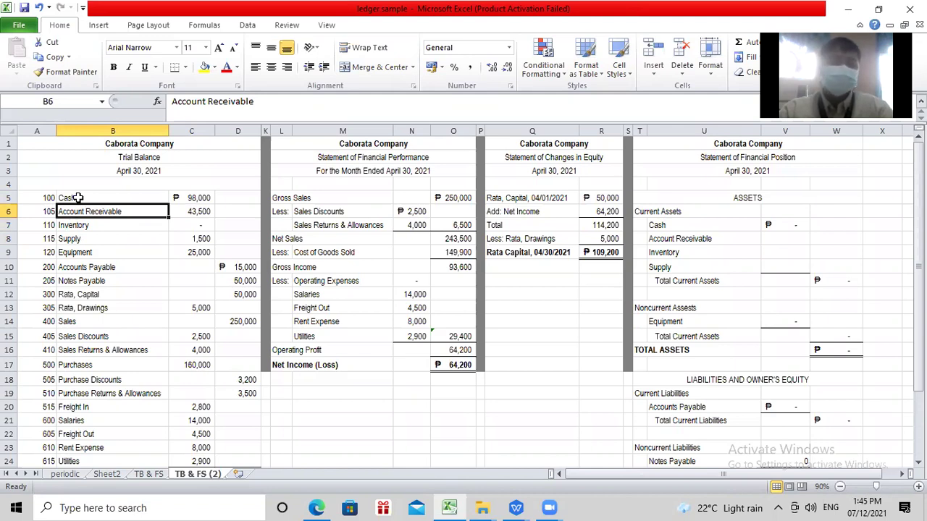
Copy the trial balance amounts for Cash, Account Receivable, Inventory and Supply in C5:C8 as values into the Current Assets cells V7:V10
click(77, 198)
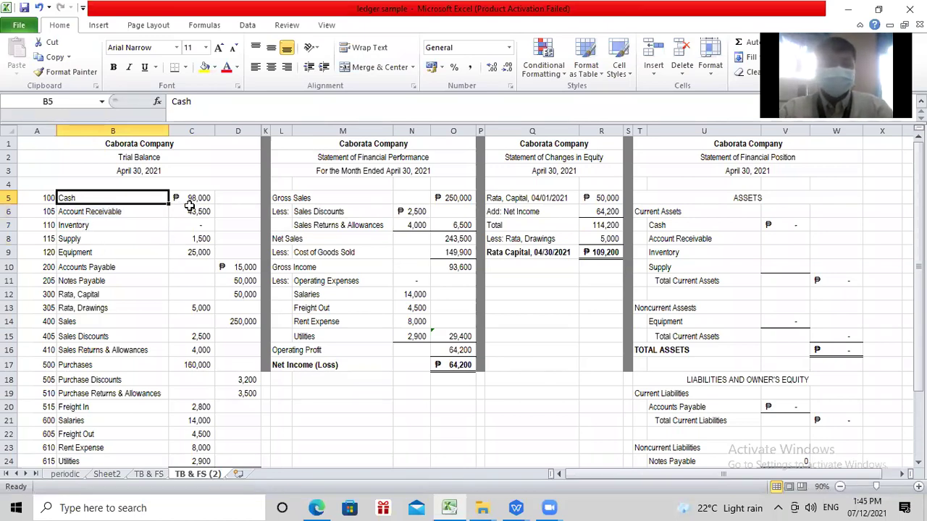
drag(194, 200, 197, 221)
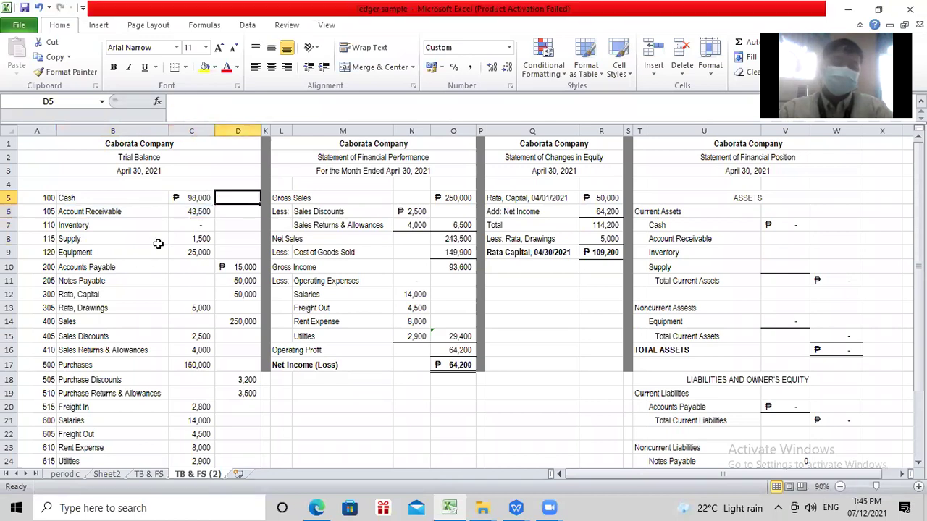
drag(189, 197, 190, 240)
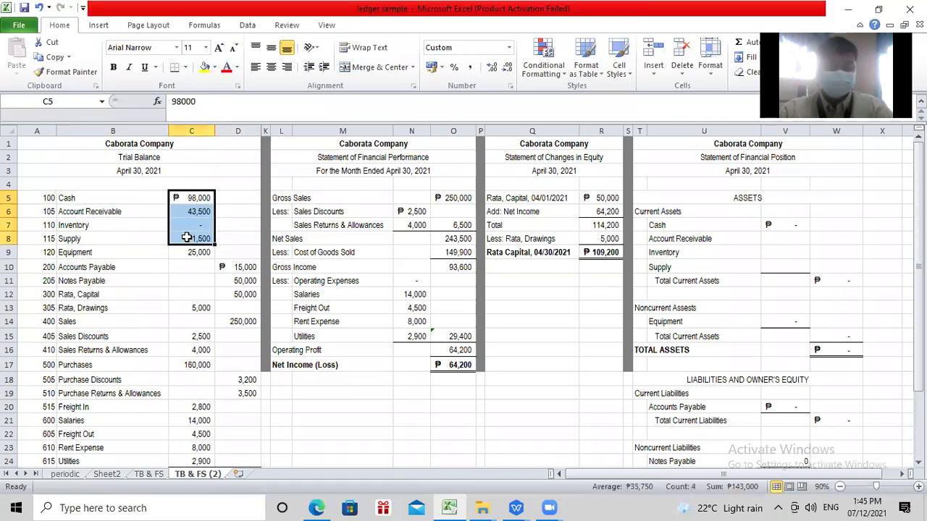
key(ctrl+c)
click(805, 225)
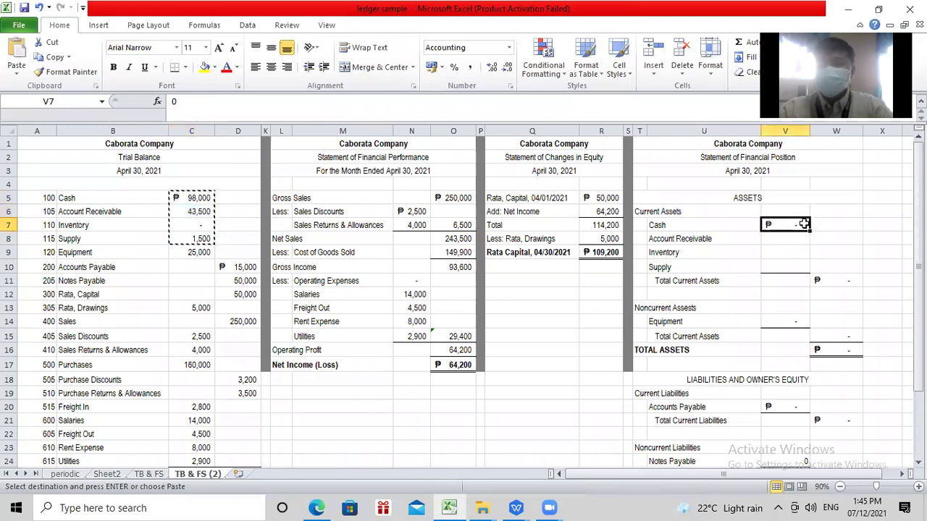
right_click(805, 225)
click(715, 279)
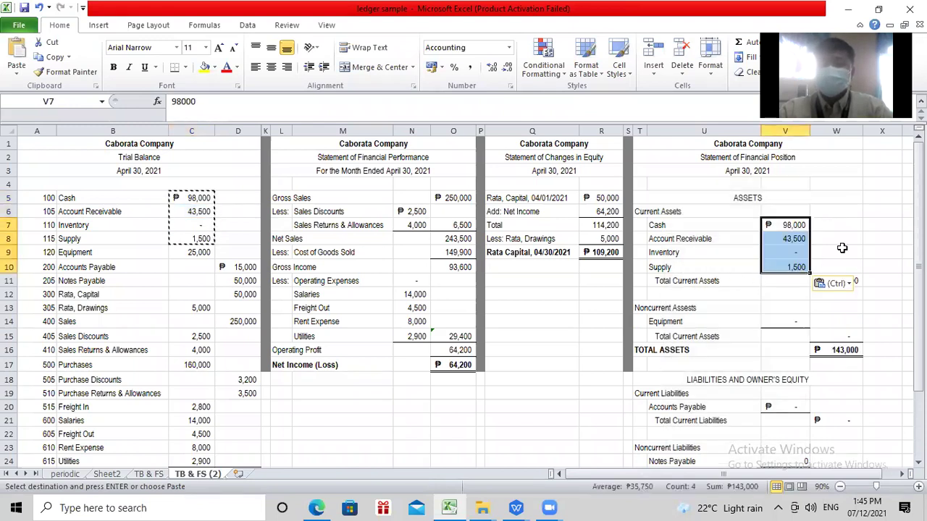
click(796, 306)
click(774, 292)
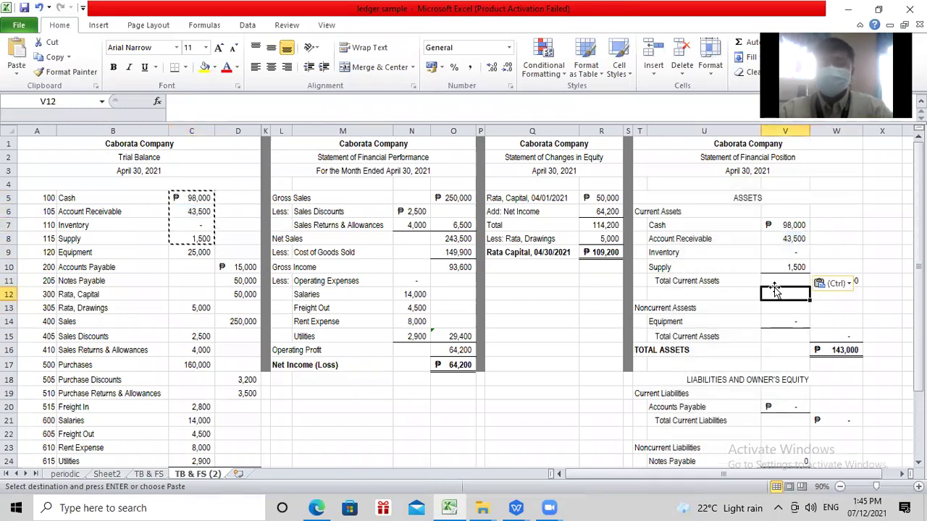
click(801, 282)
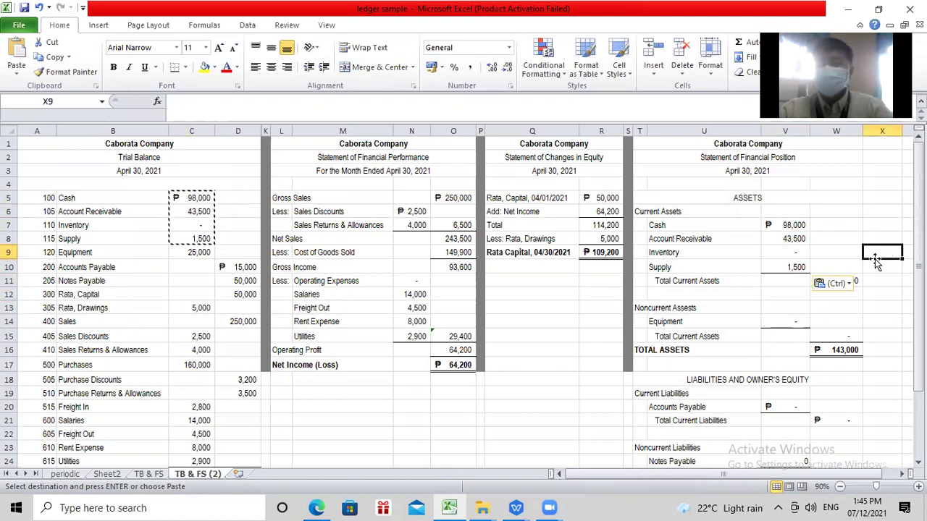
Enter the trial balance's equipment amount, 25000, on the Equipment line in V14 under Noncurrent Assets
click(844, 310)
click(780, 325)
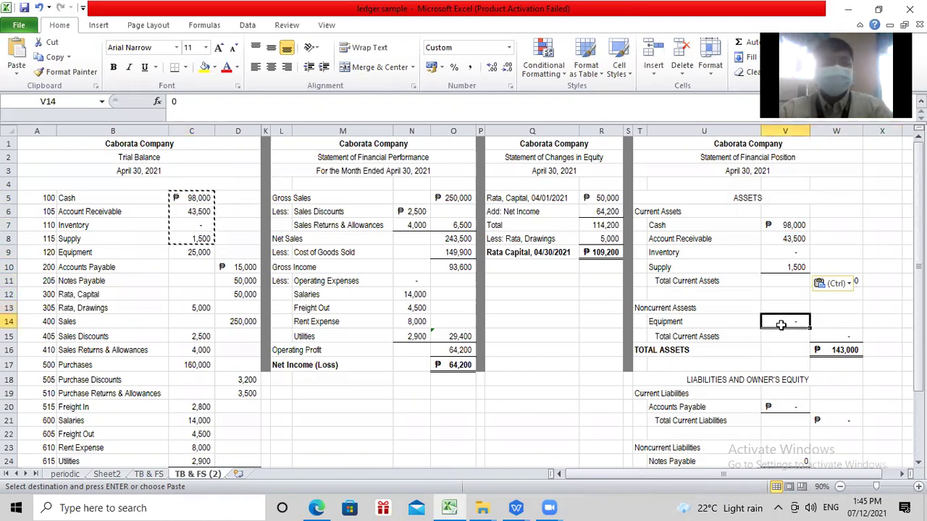
click(189, 252)
click(784, 317)
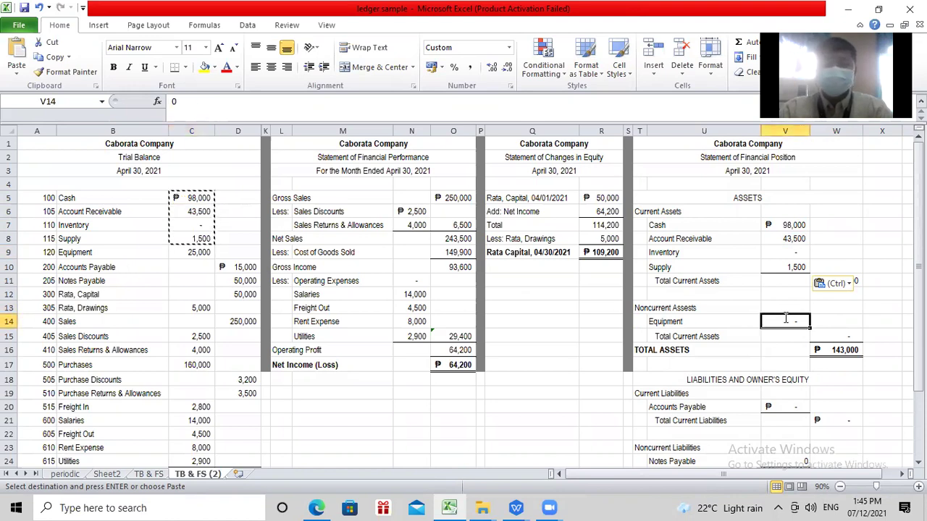
text(25000)
key(Return)
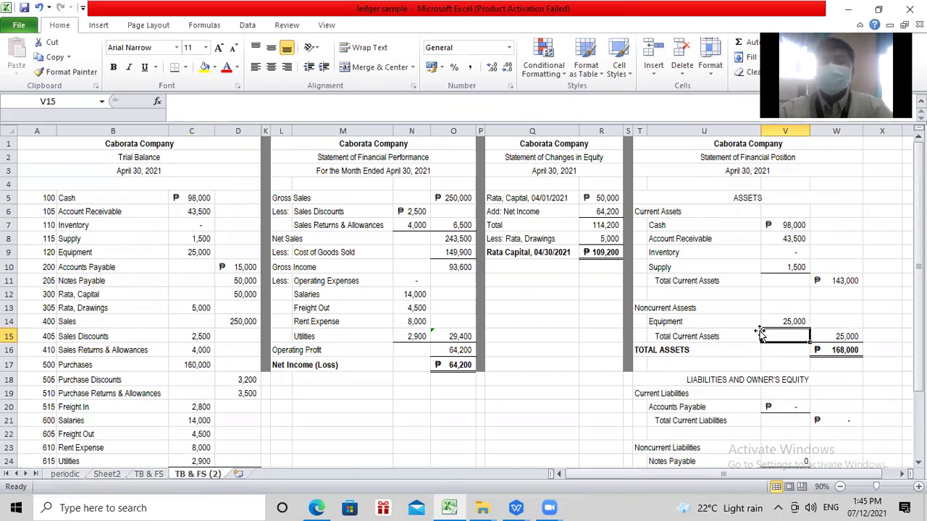
Check the current asset amounts and their total in W11, and compare the Equipment line and its total in W15 with the trial balance
scroll(700, 295, down, 1)
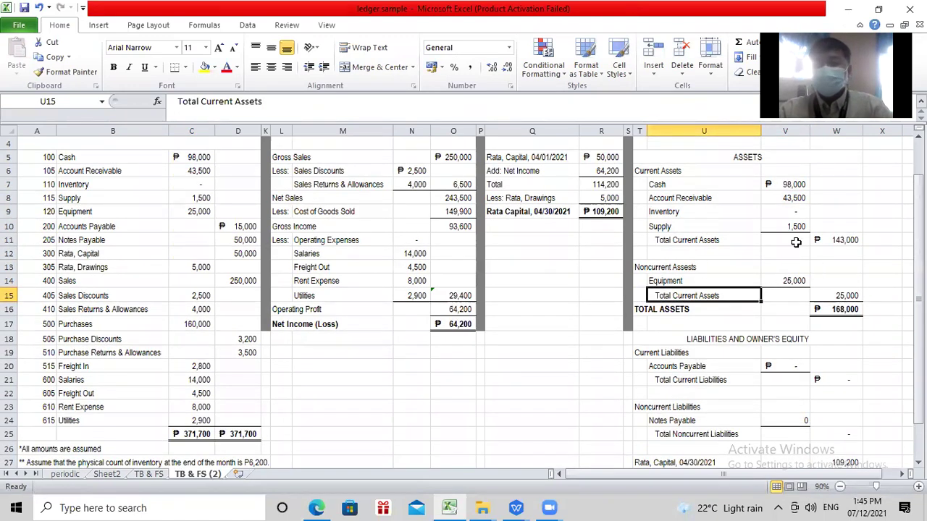
scroll(767, 243, up, 1)
drag(787, 225, 788, 270)
click(835, 280)
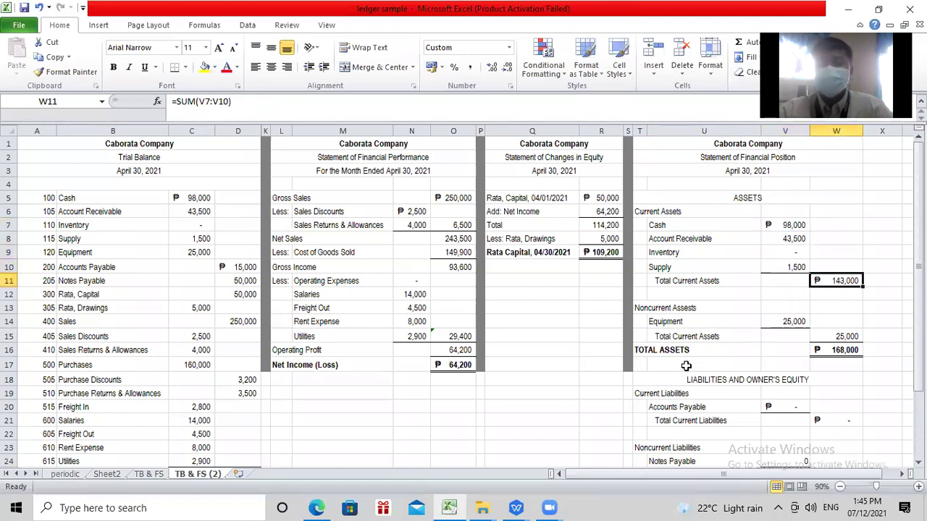
click(663, 325)
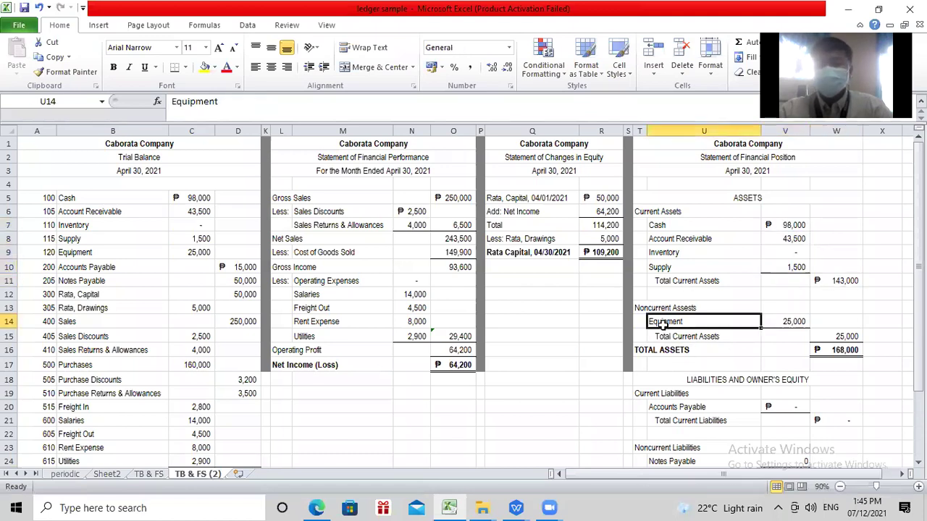
click(792, 323)
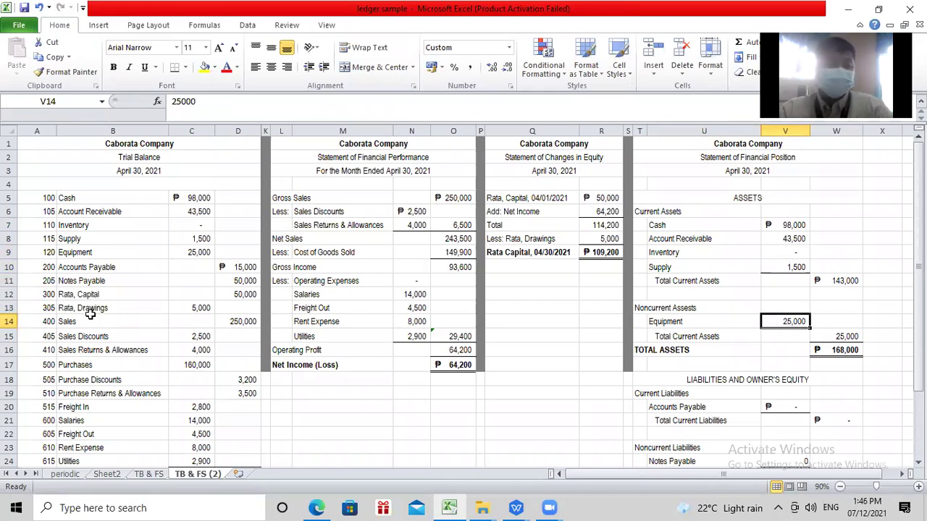
click(94, 253)
click(836, 338)
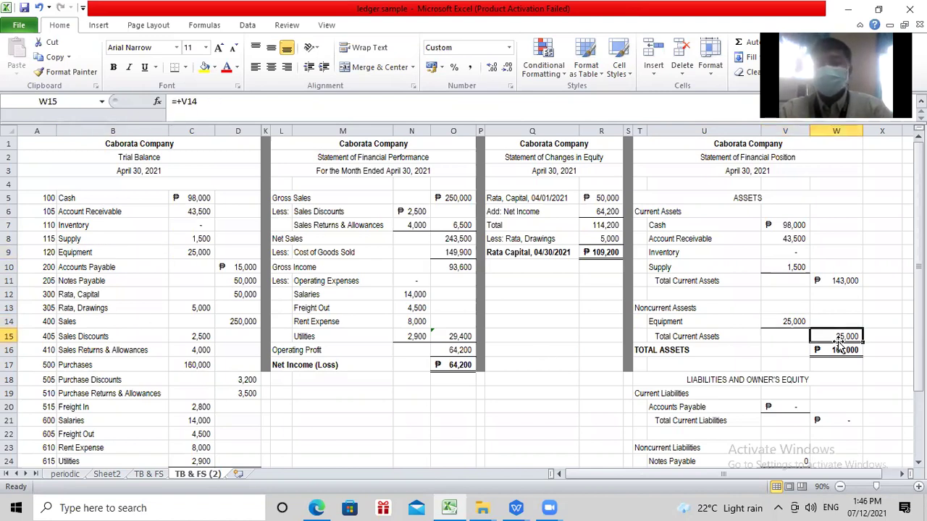
click(844, 280)
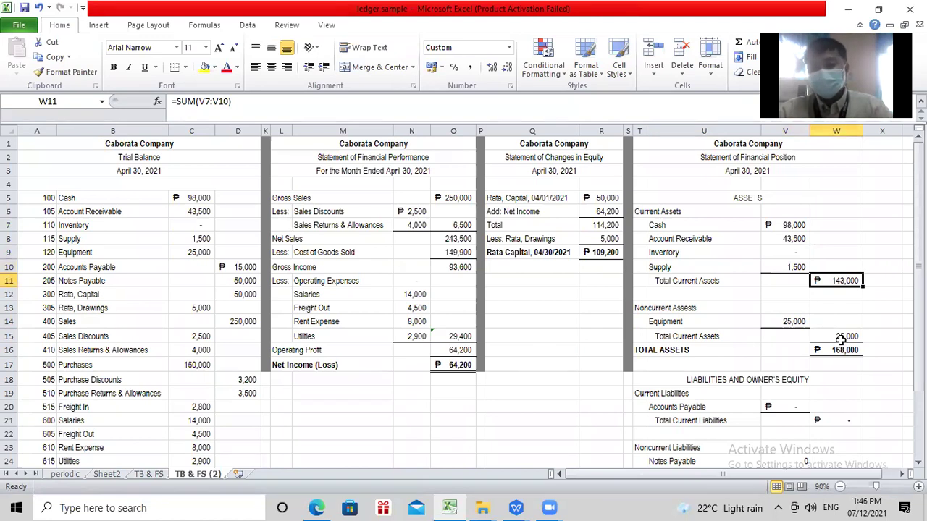
Correct the label in U15 below Equipment to read "Total non-Current Assets"
double_click(677, 337)
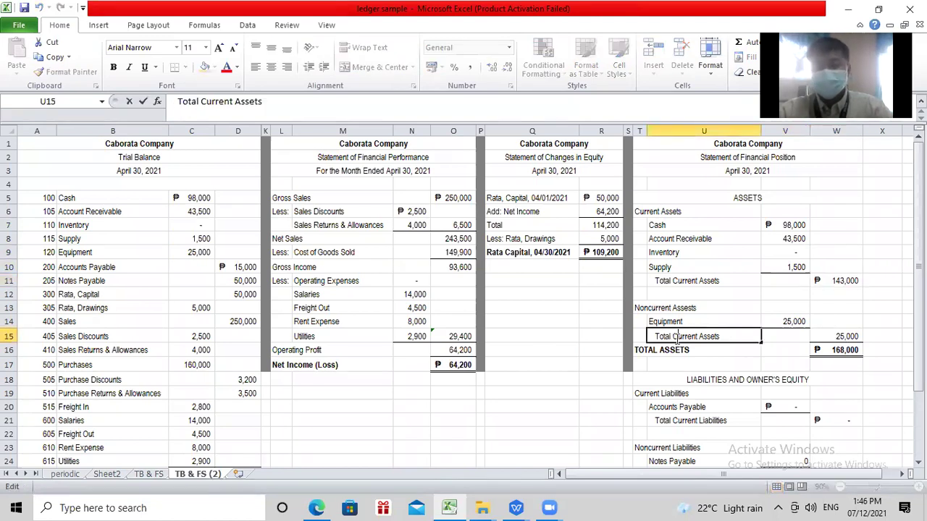
text(non)
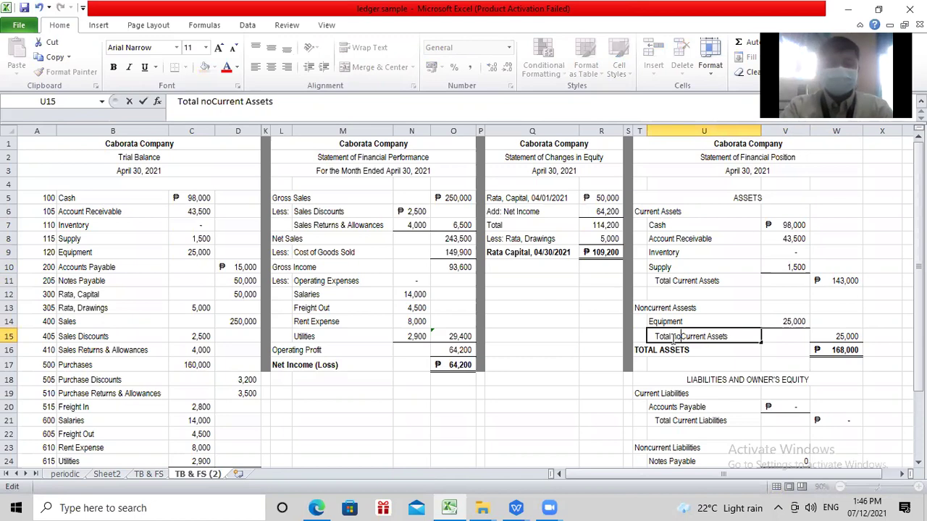
text(-)
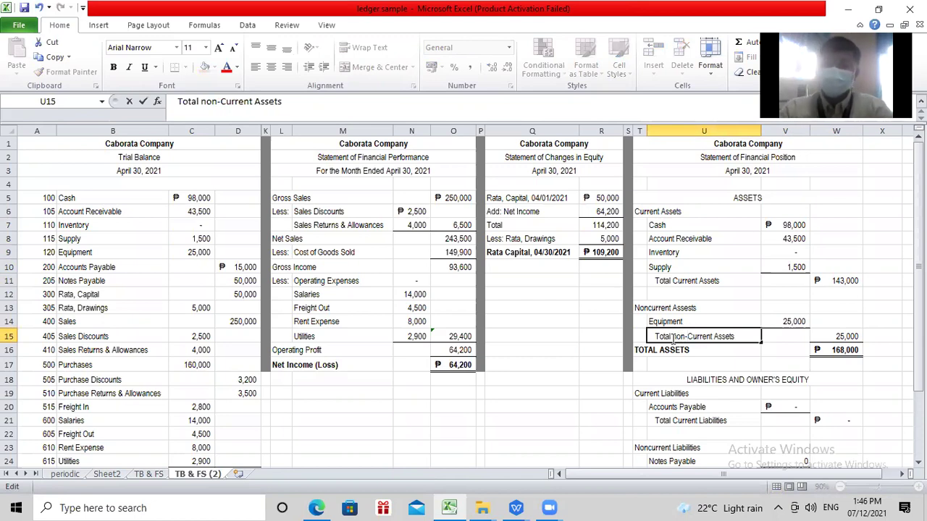
click(826, 352)
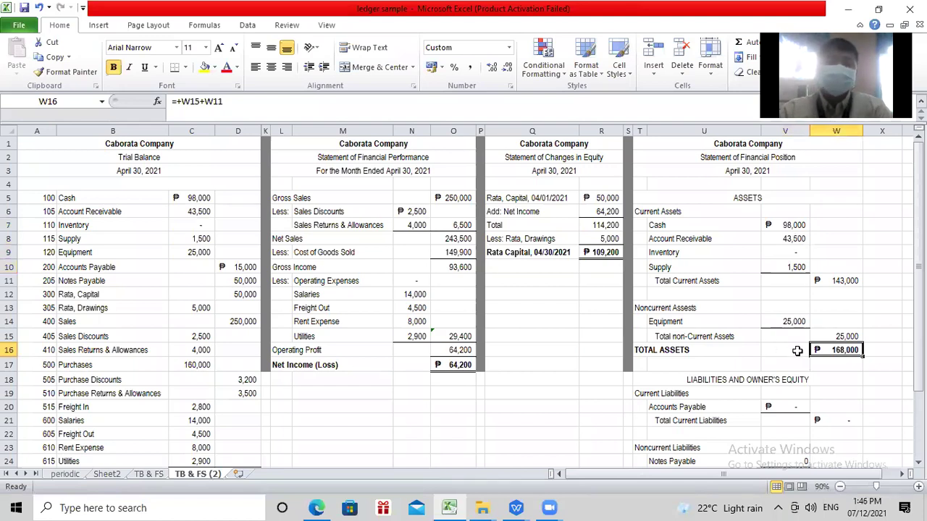
Link the Accounts Payable amount in V20 under Current Liabilities to the trial balance's Accounts Payable credit in D10
scroll(796, 322, down, 3)
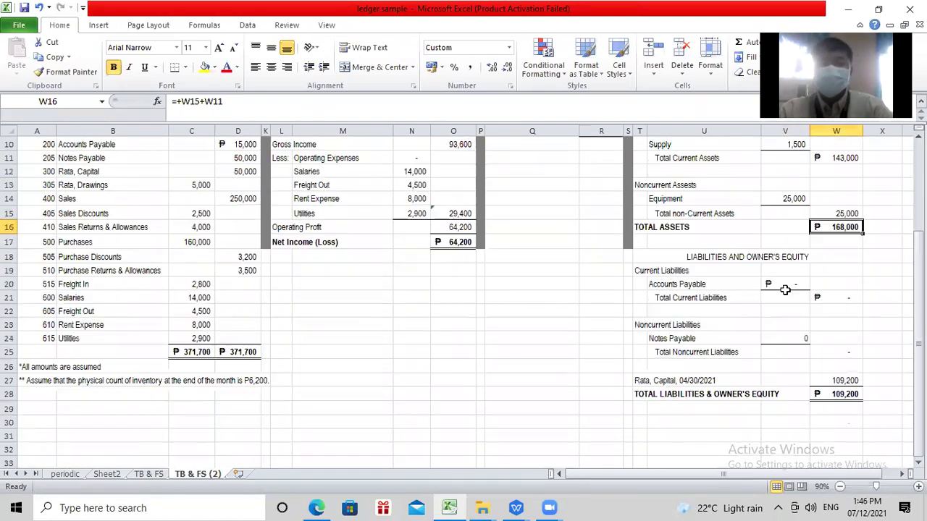
click(735, 280)
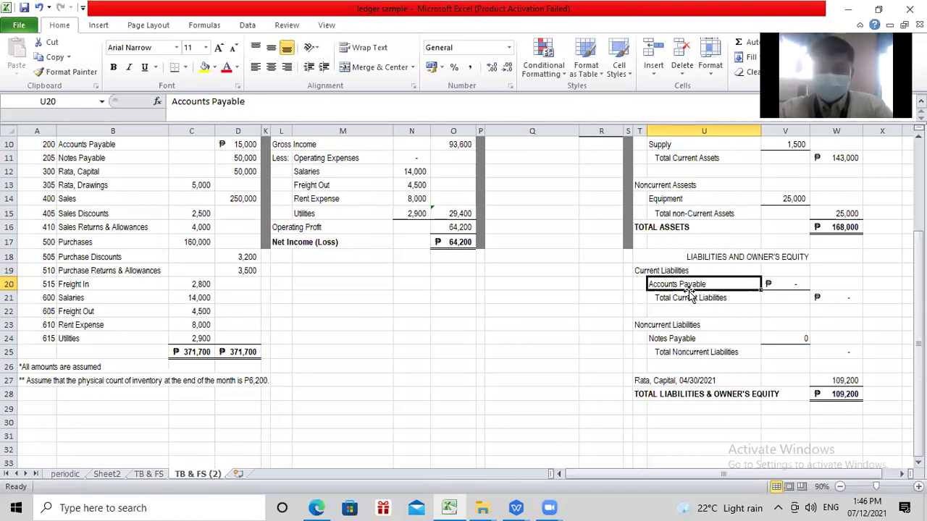
click(787, 283)
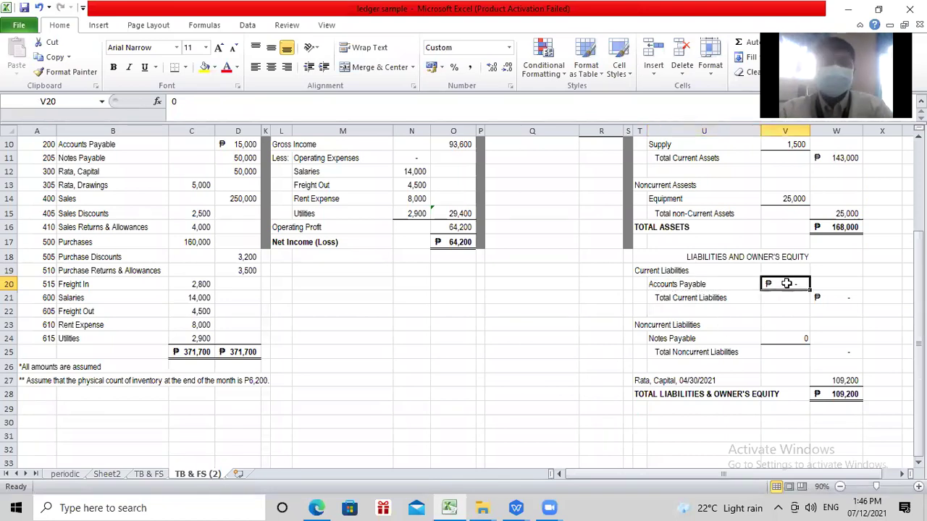
scroll(787, 283, up, 3)
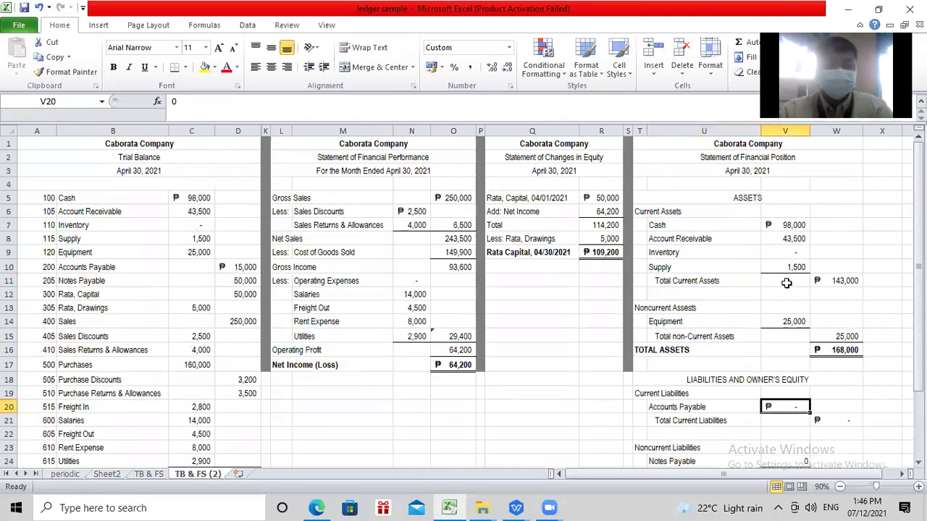
text(+)
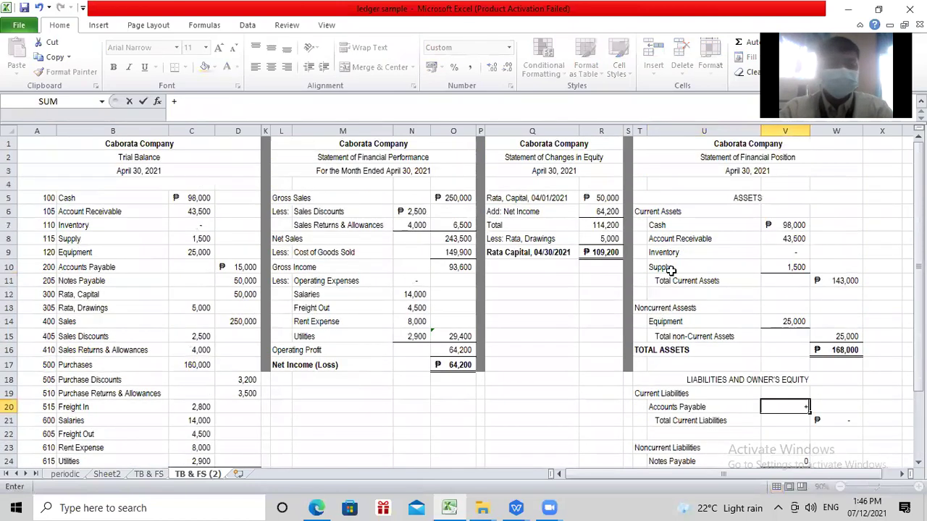
click(223, 268)
key(Return)
scroll(707, 345, down, 3)
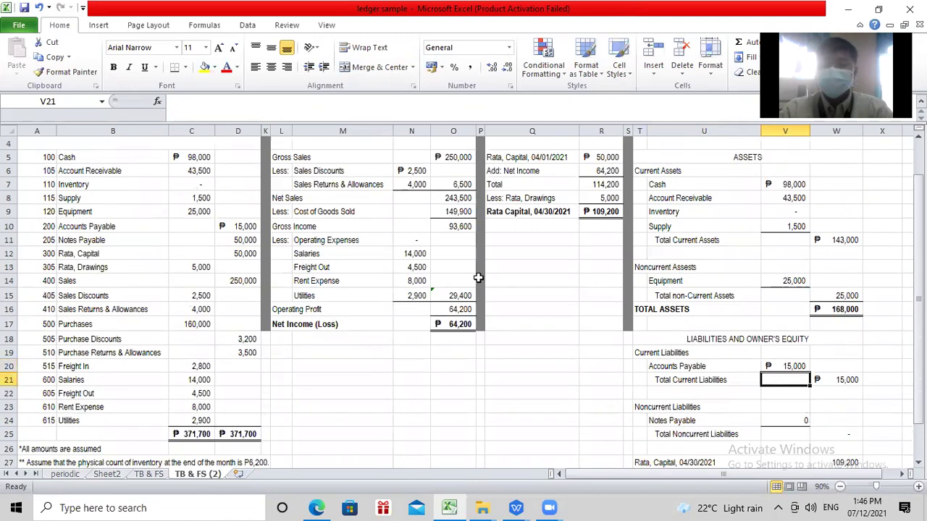
Link the Notes Payable amount in V24 under Noncurrent Liabilities to the trial balance's Notes Payable credit in D11
click(775, 343)
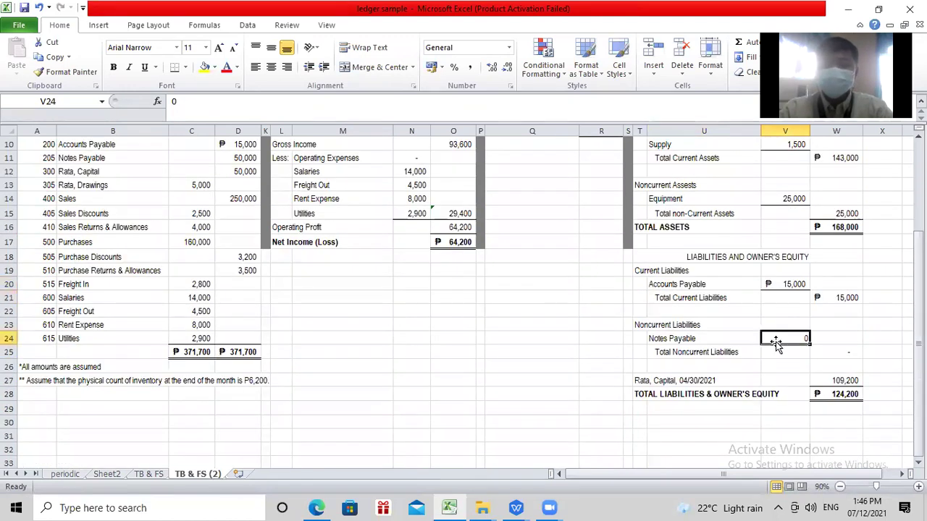
text(+)
scroll(43, 304, up, 3)
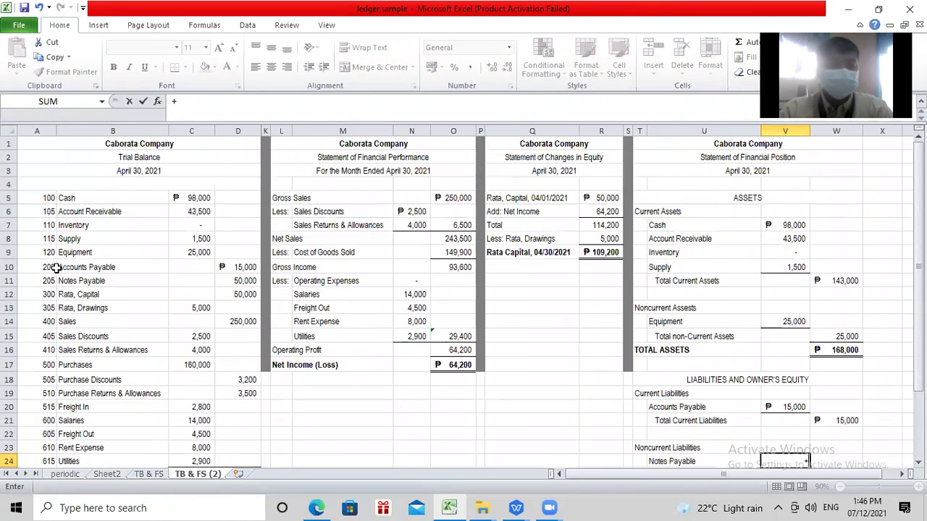
click(226, 280)
key(Return)
scroll(270, 281, down, 2)
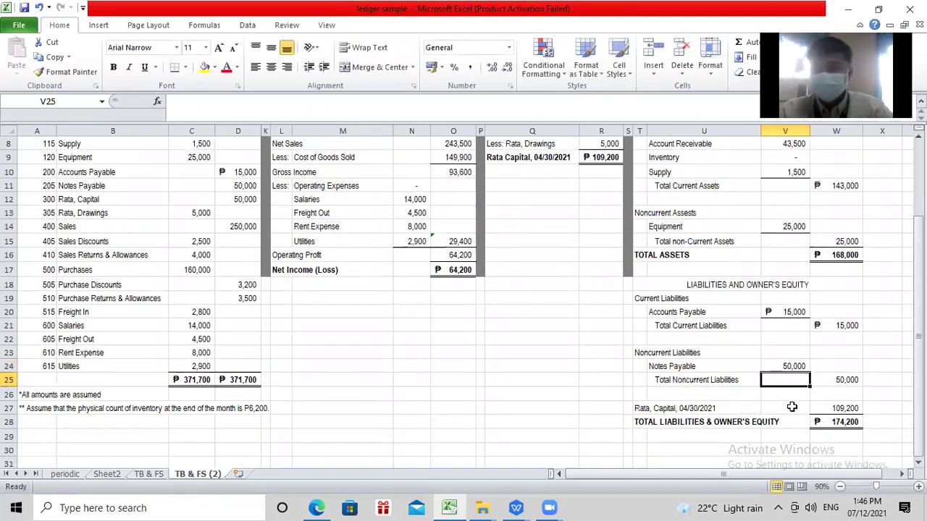
Set the Inventory amount in V9 under Current Assets to 6200
scroll(786, 393, up, 2)
scroll(786, 393, up, 1)
click(794, 254)
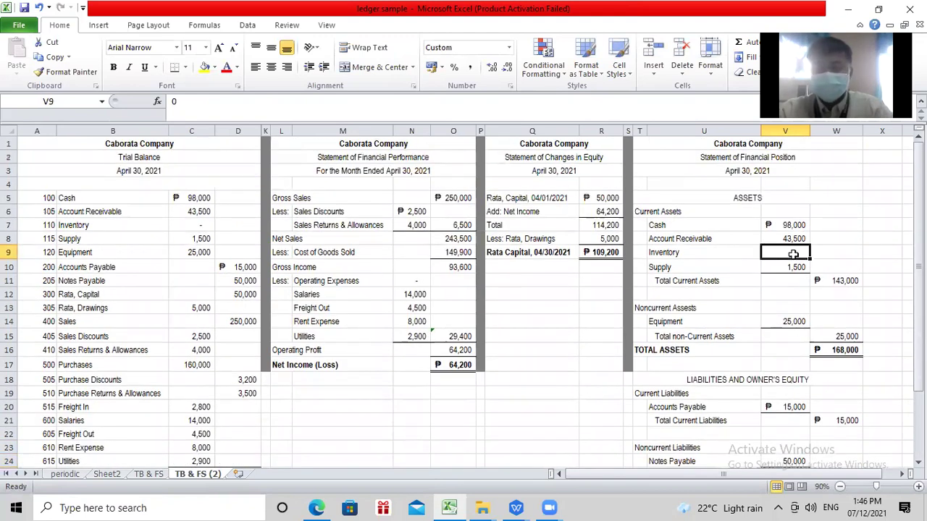
text(6200)
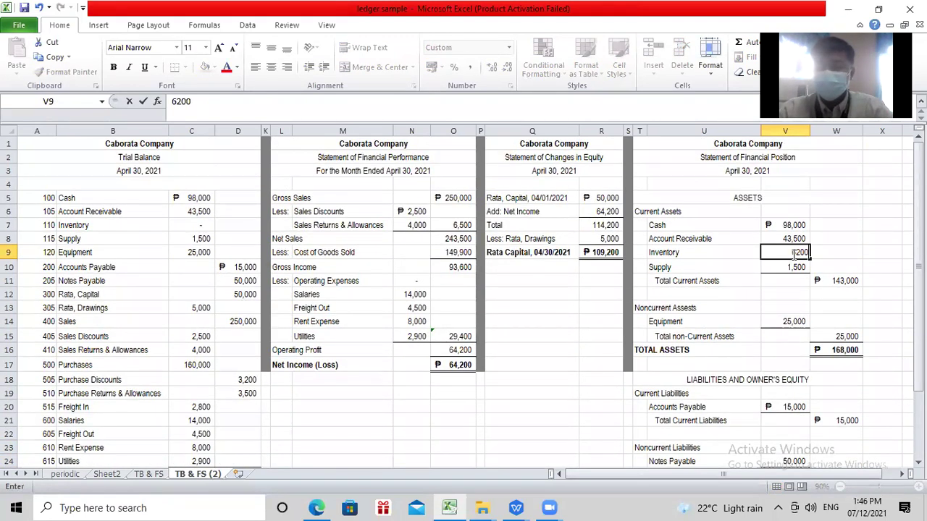
text(0)
key(BackSpace)
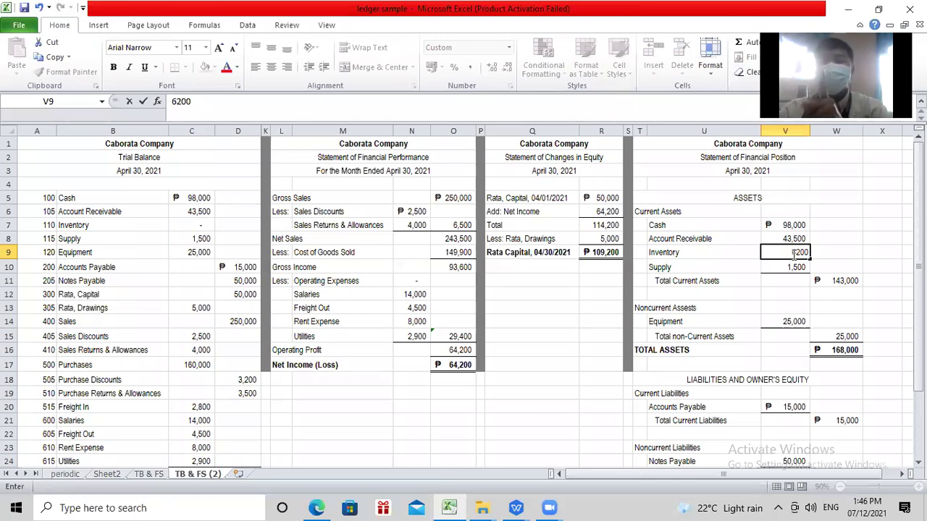
key(Return)
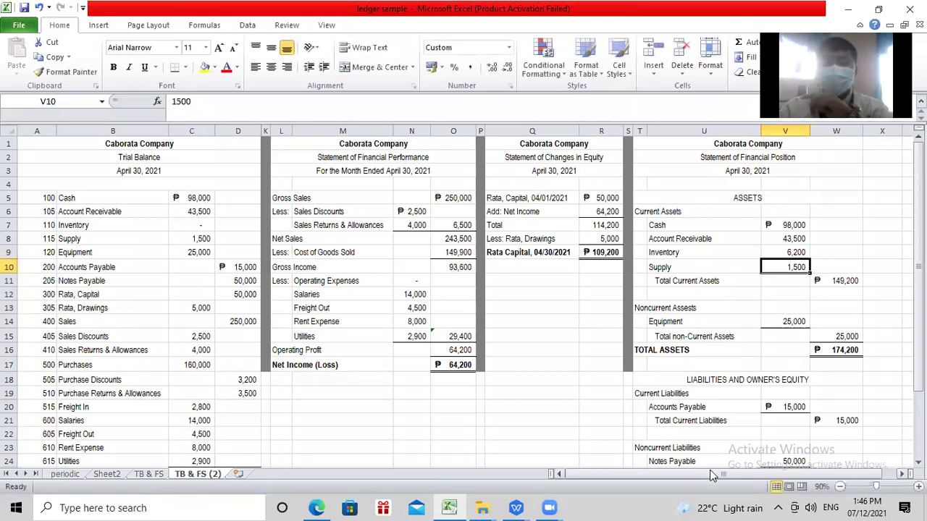
Check the Inventory amount against the trial balance and its month-end count note, and review the asset totals in W11, W15 and W16
click(185, 223)
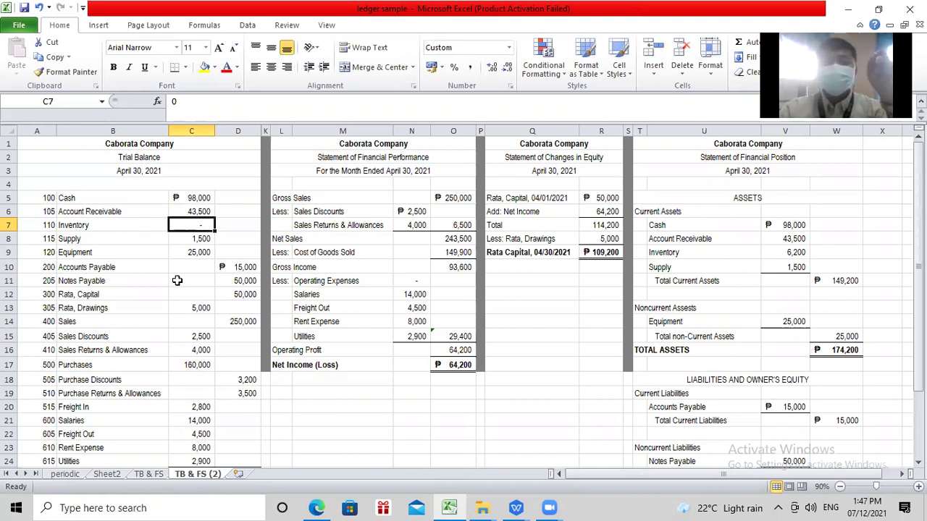
scroll(198, 238, down, 3)
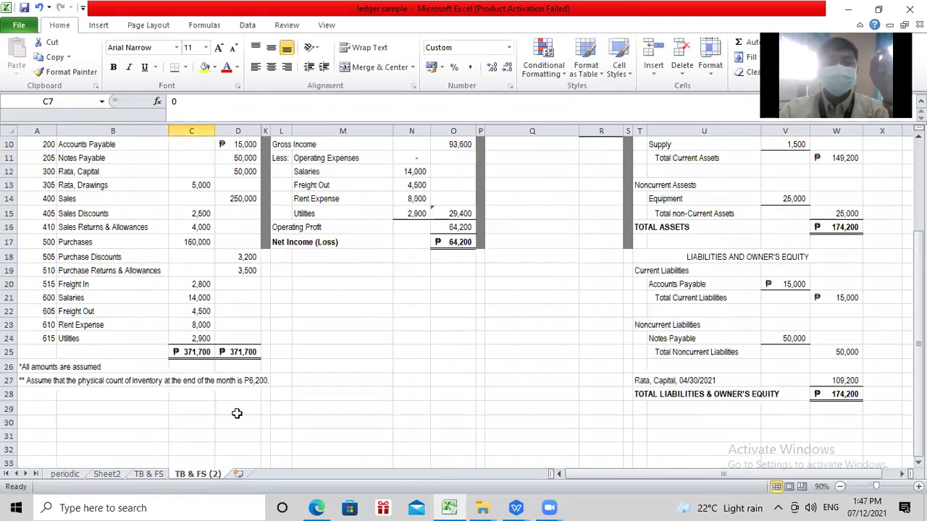
scroll(246, 380, up, 3)
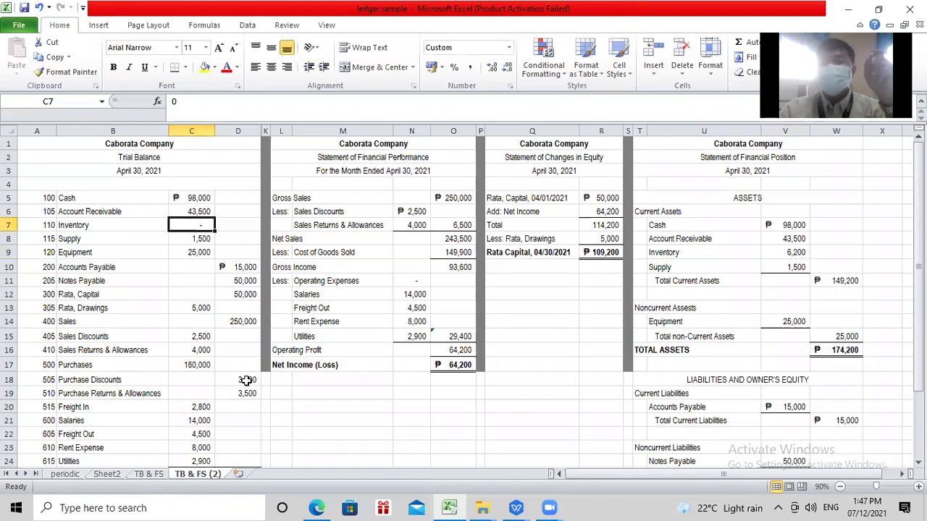
click(744, 169)
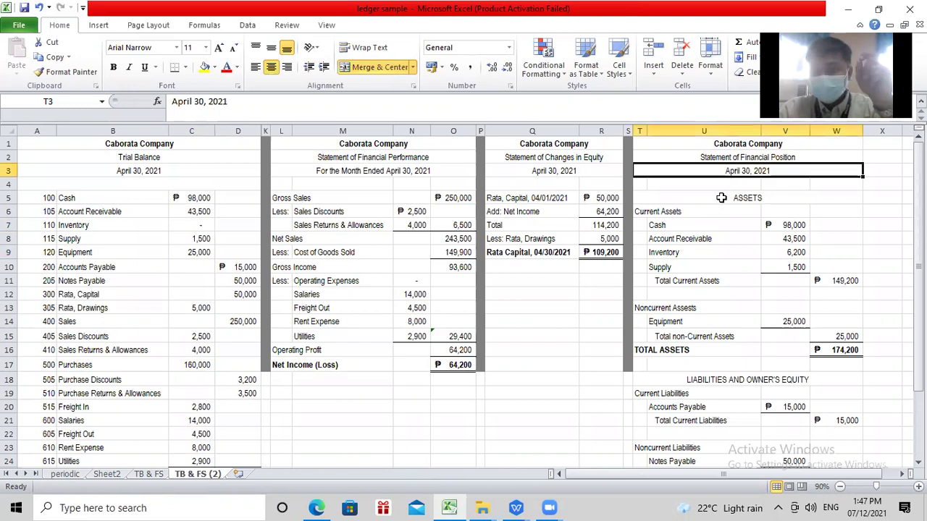
click(784, 253)
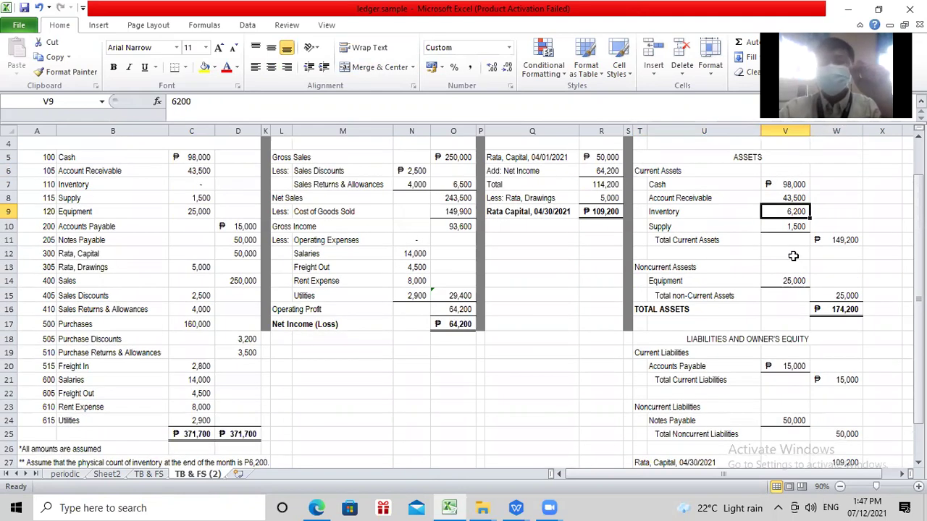
scroll(792, 261, down, 1)
click(822, 241)
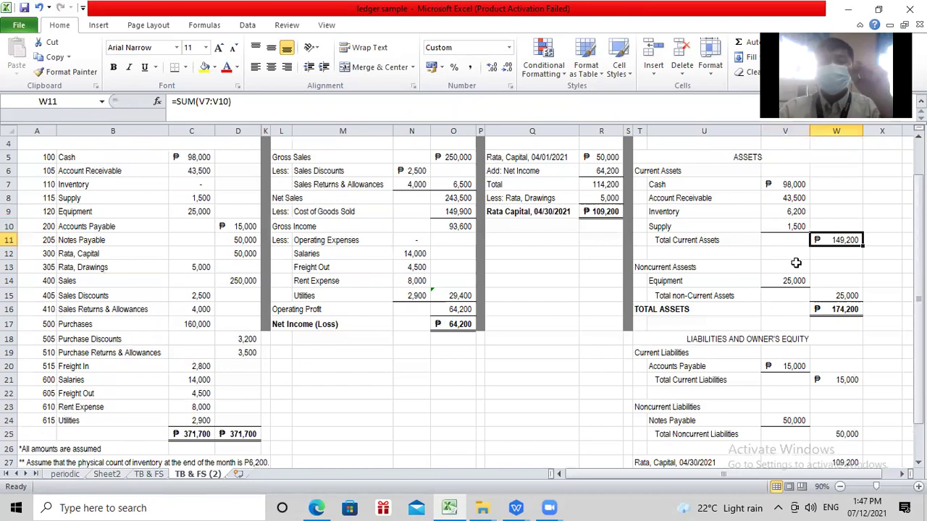
scroll(796, 256, down, 1)
click(825, 255)
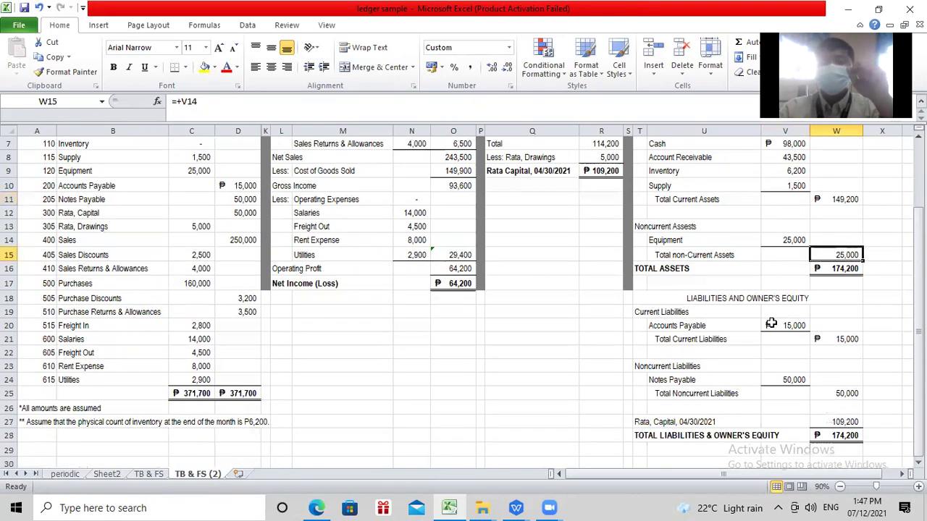
click(827, 275)
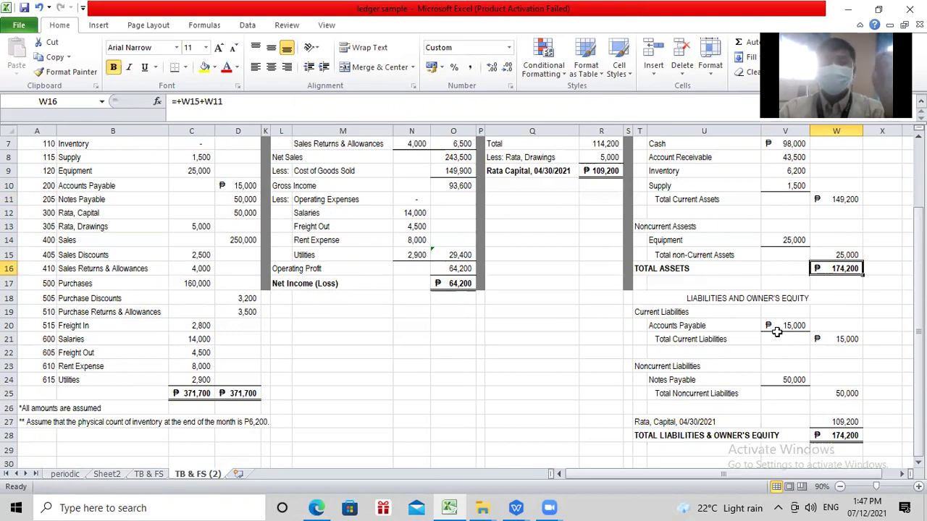
Review the Accounts Payable and Notes Payable formulas in V20 and V24 against the trial balance
scroll(777, 330, down, 2)
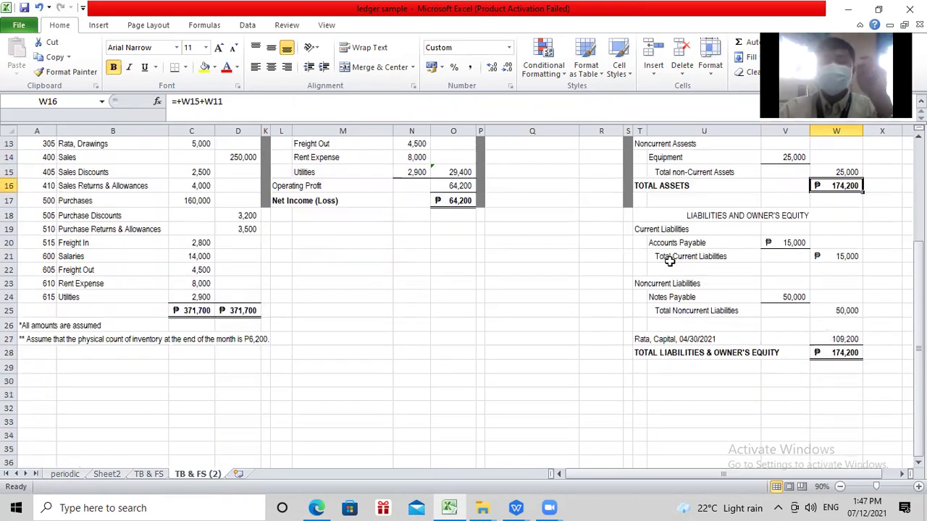
click(796, 243)
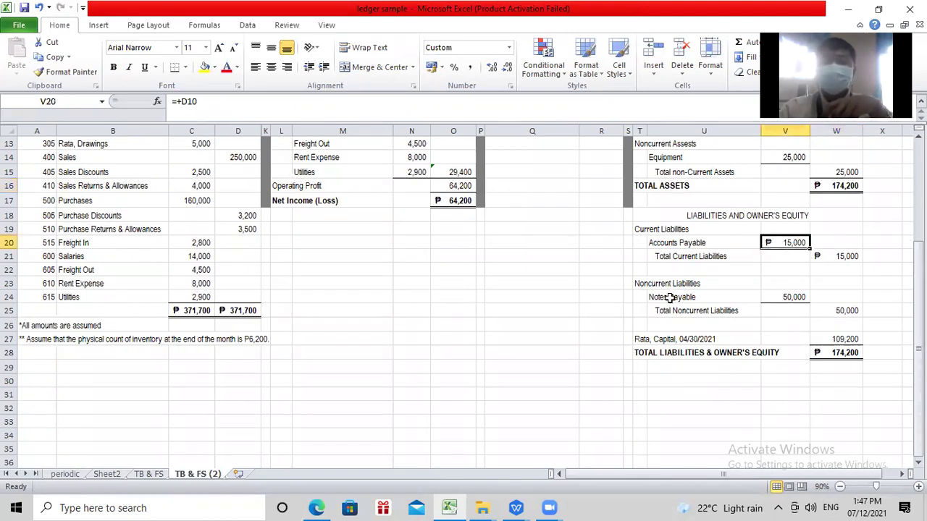
click(793, 295)
scroll(623, 326, down, 1)
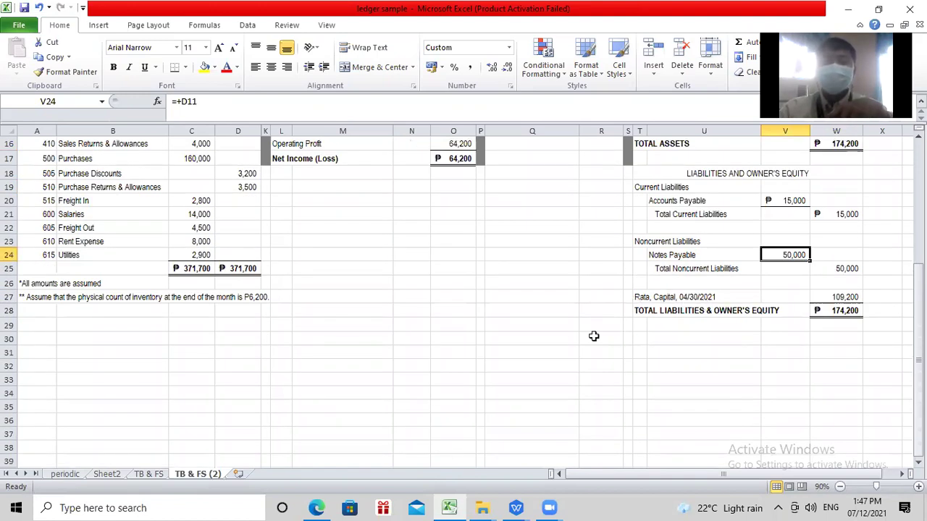
scroll(483, 324, up, 3)
scroll(333, 306, up, 2)
scroll(344, 313, down, 3)
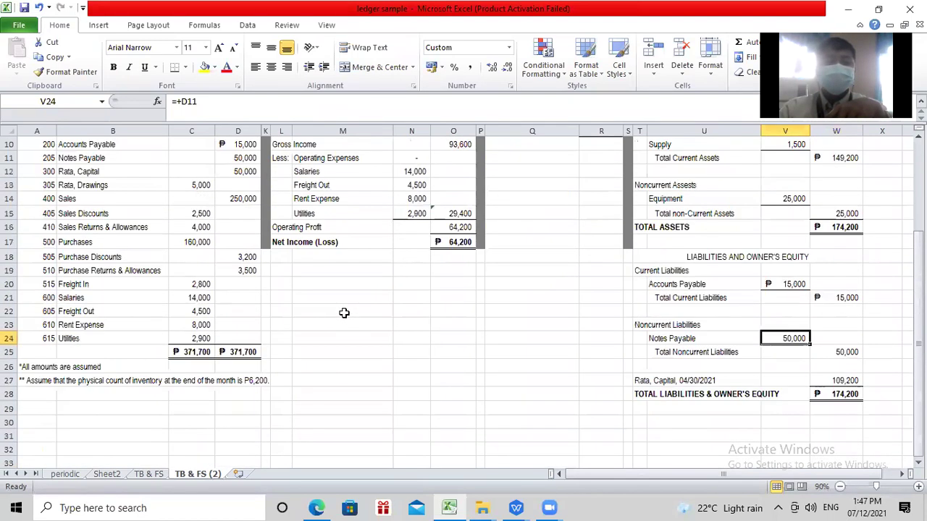
scroll(343, 313, up, 3)
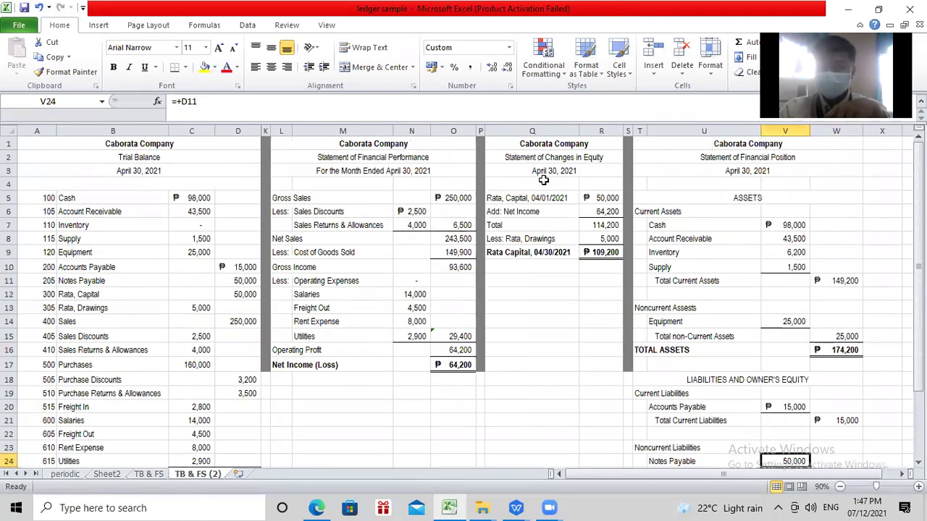
Trace the owner's ending capital from R9 in the Statement of Changes in Equity to W27, and review the total formula in W28
click(596, 254)
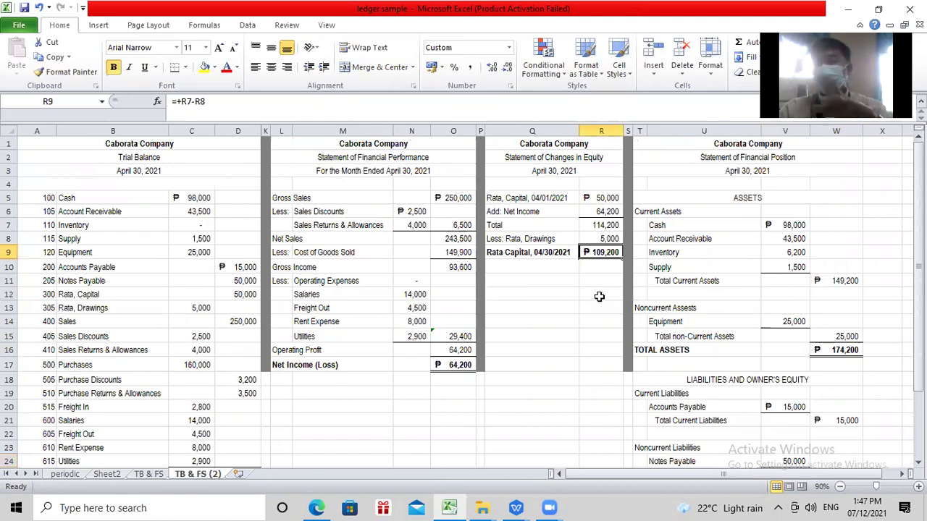
scroll(599, 296, down, 1)
scroll(604, 311, down, 1)
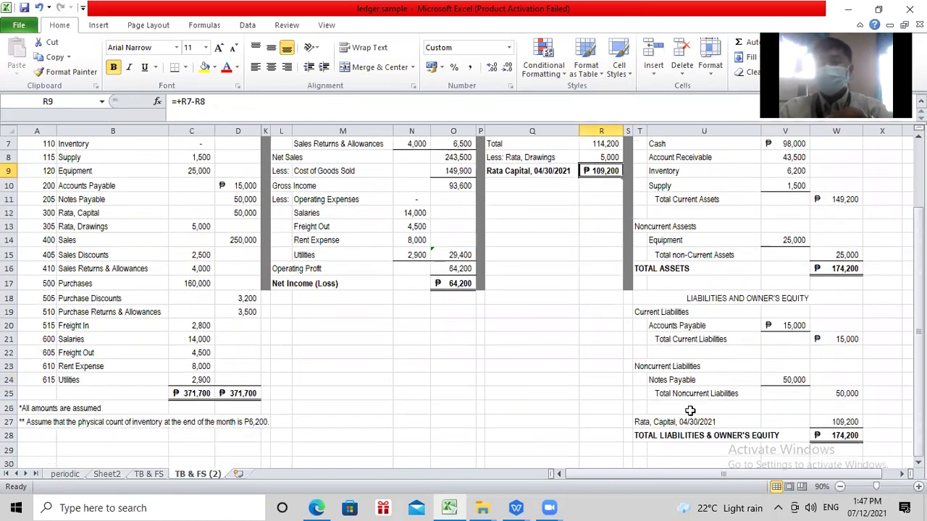
click(819, 422)
scroll(792, 340, down, 2)
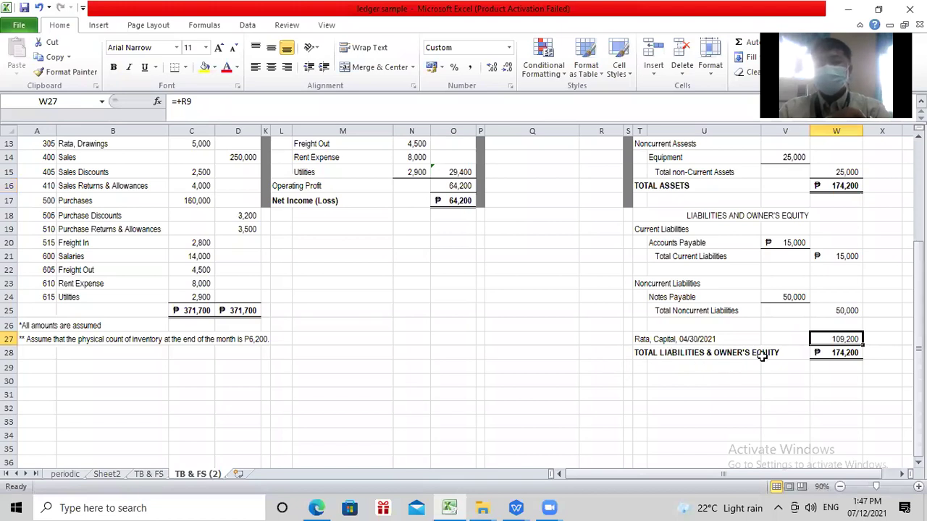
click(819, 354)
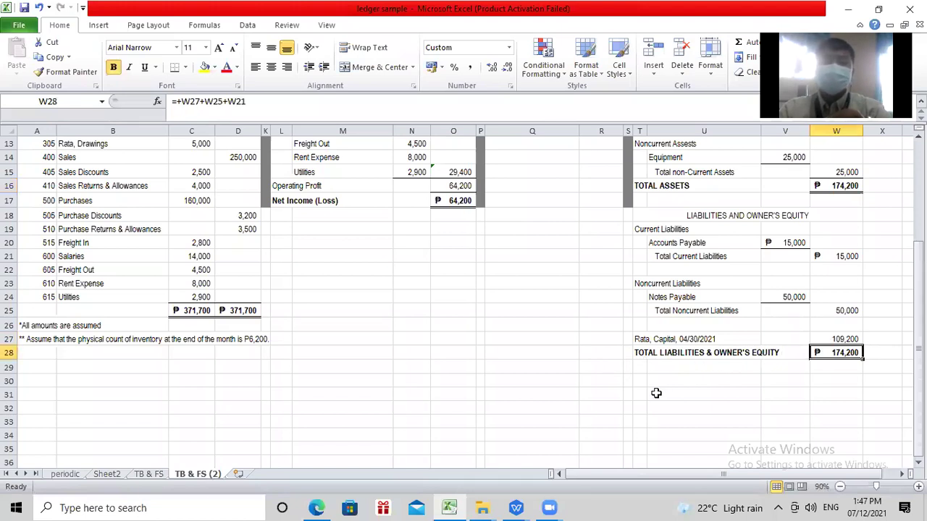
Compare TOTAL ASSETS in W16 with TOTAL LIABILITIES & OWNER'S EQUITY in W28 on the Statement of Financial Position
scroll(667, 391, up, 1)
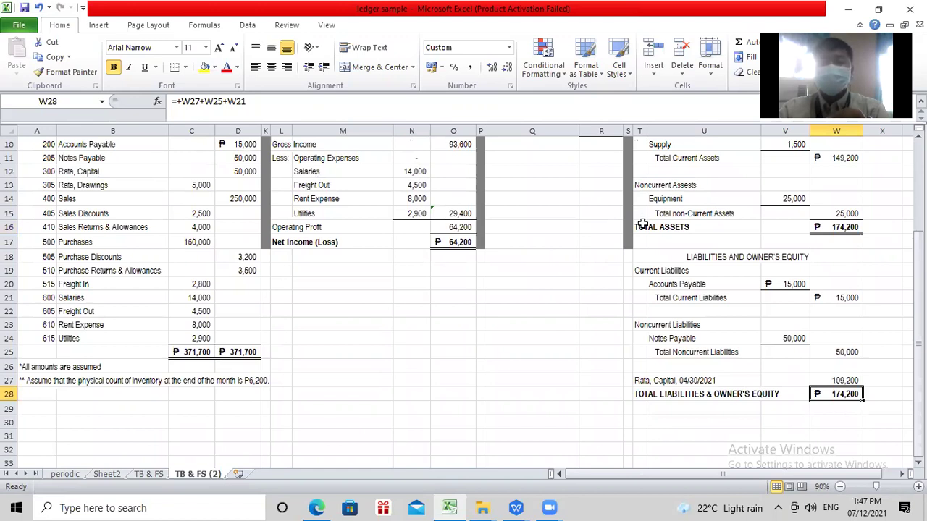
drag(642, 225, 873, 230)
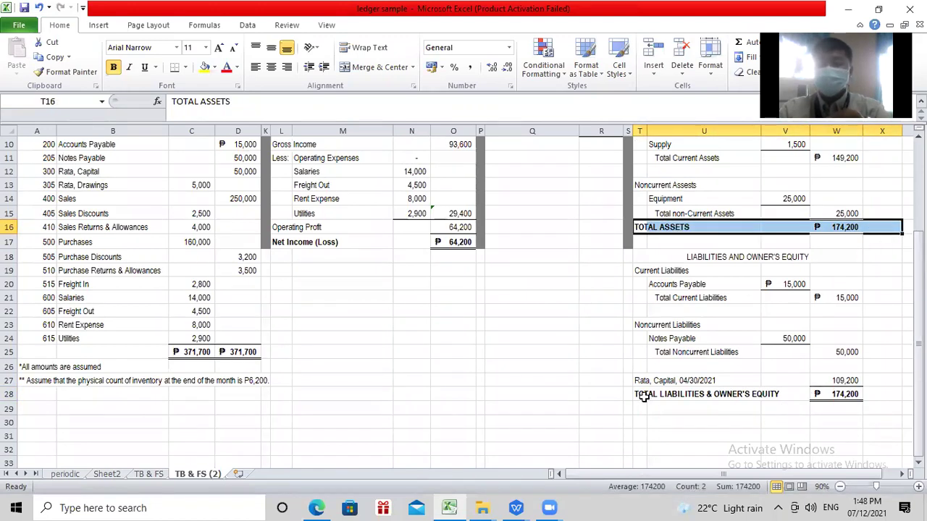
drag(643, 398, 860, 391)
click(849, 225)
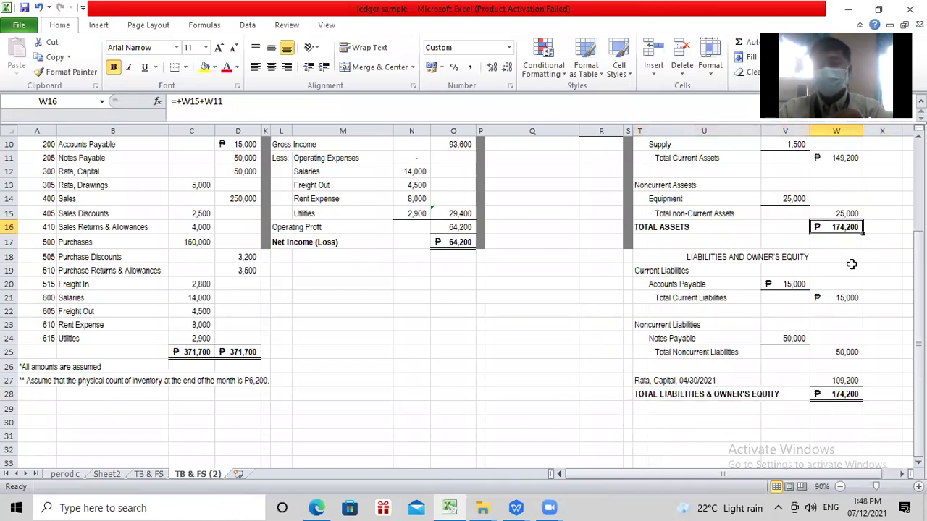
click(846, 396)
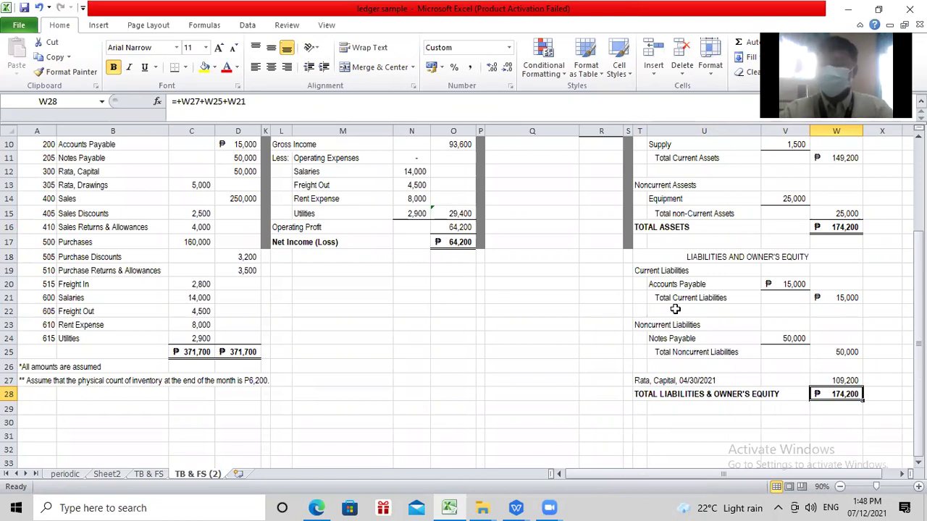
scroll(721, 358, up, 3)
scroll(721, 357, down, 2)
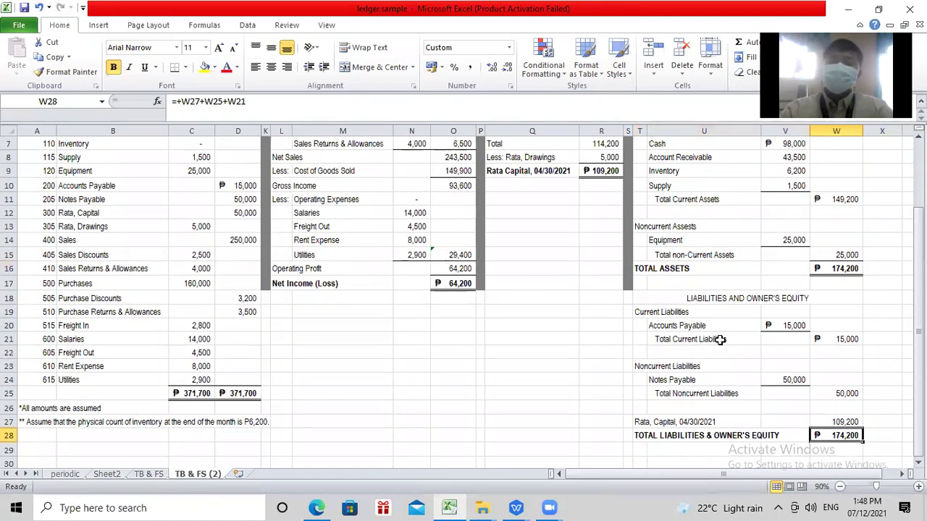
scroll(662, 337, up, 2)
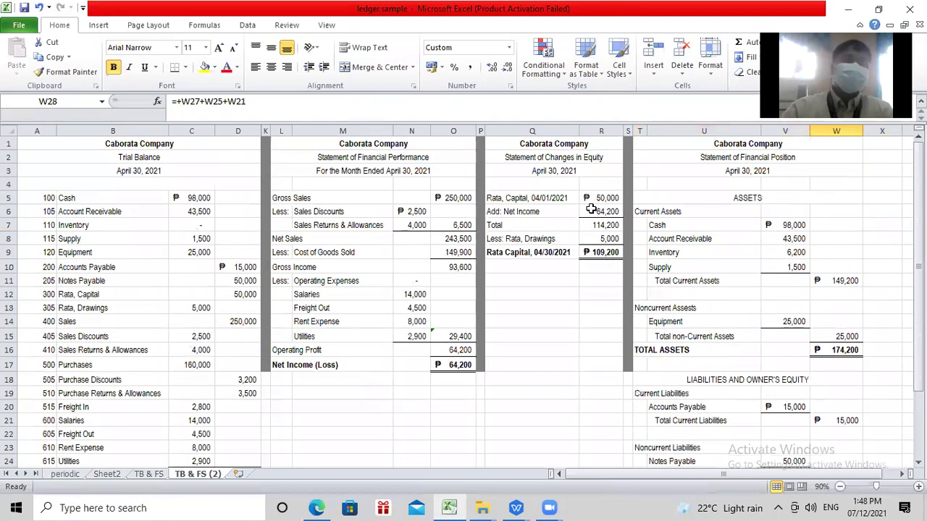